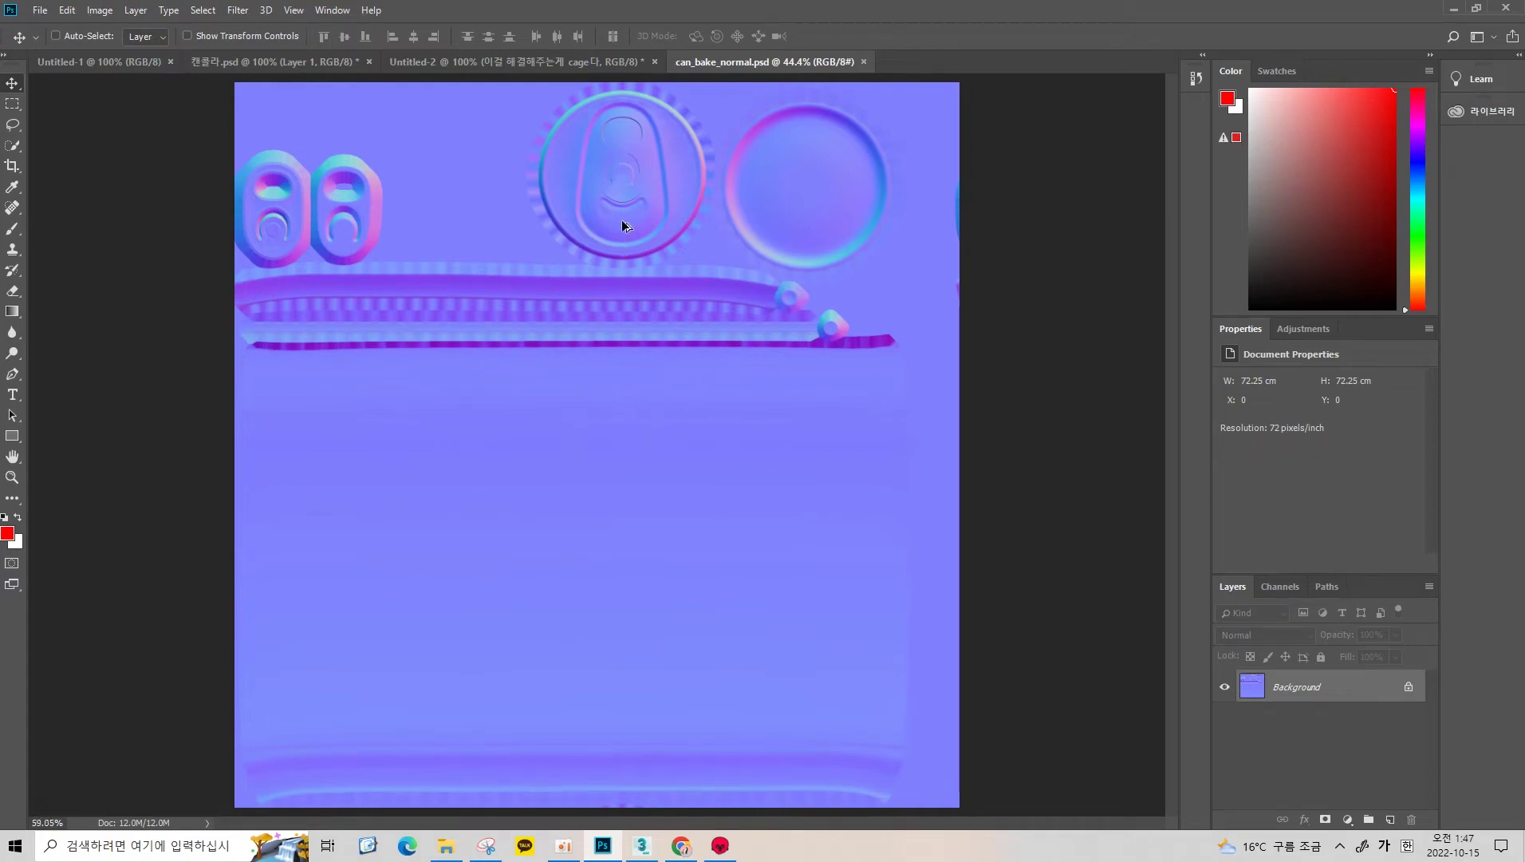
- Pan and scroll across the can-lid normal map to review its lower bands
alt+scroll(623, 225, up, 5)
alt+scroll(640, 310, down, 1)
alt+scroll(644, 317, down, 1)
alt+scroll(641, 316, down, 1)
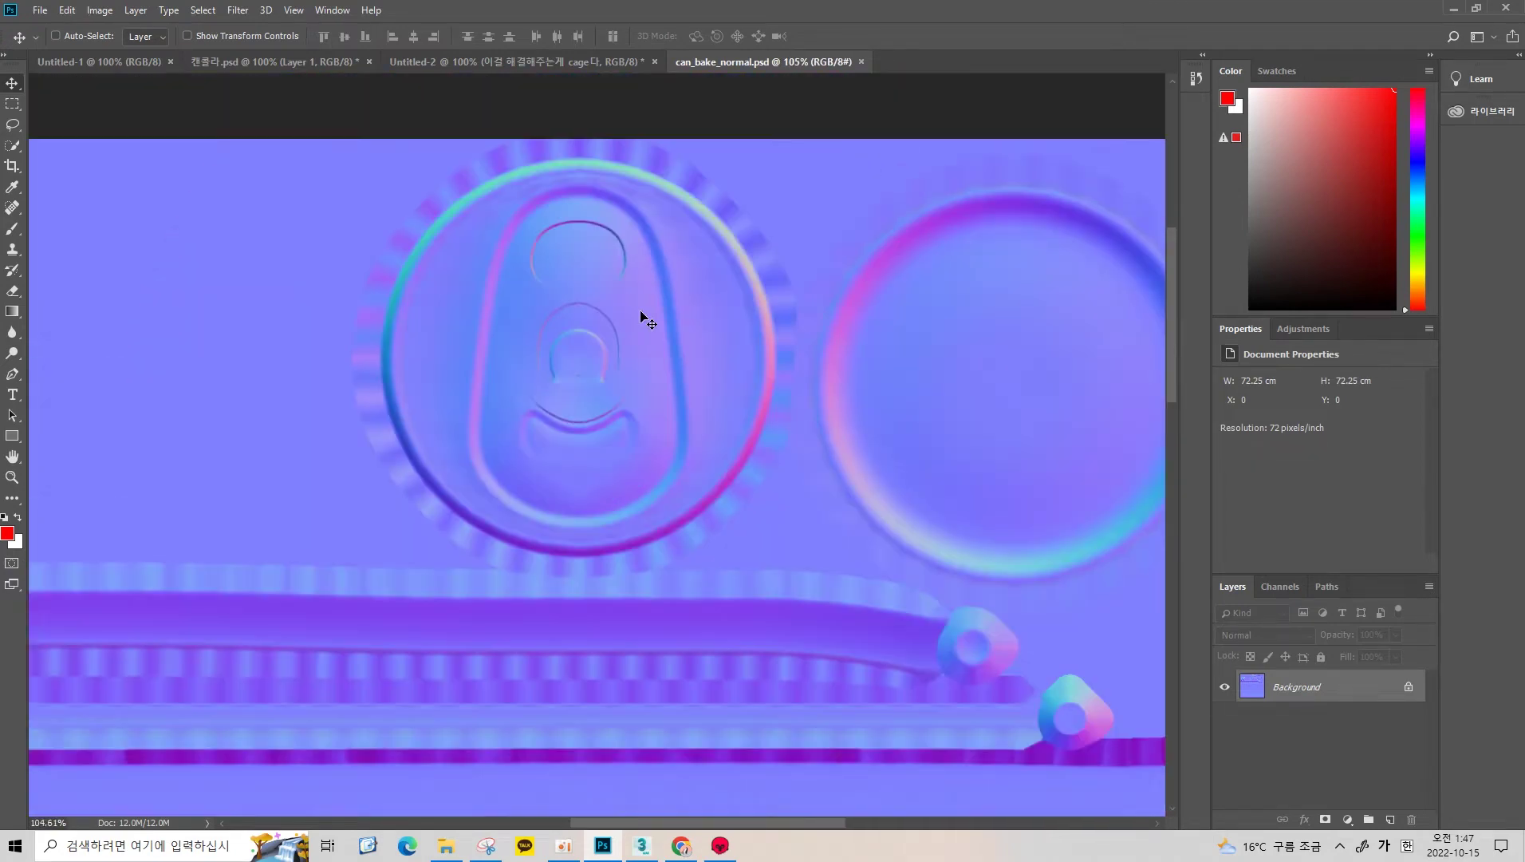
alt+scroll(639, 309, down, 4)
alt+scroll(639, 310, up, 2)
alt+scroll(640, 309, up, 2)
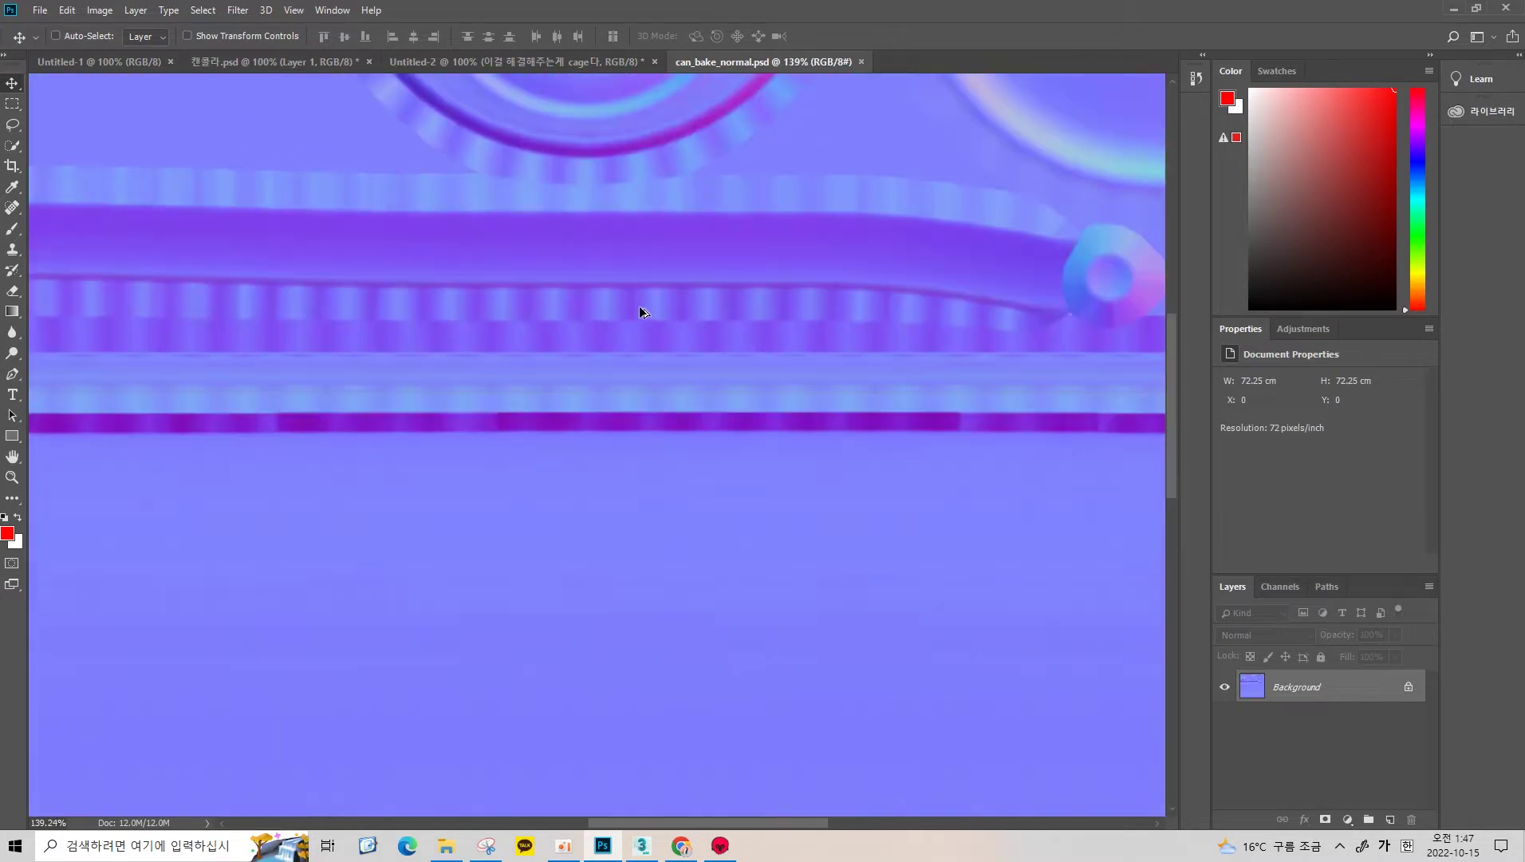
drag(639, 310, 678, 399)
scroll(678, 399, up, 5)
scroll(671, 409, up, 2)
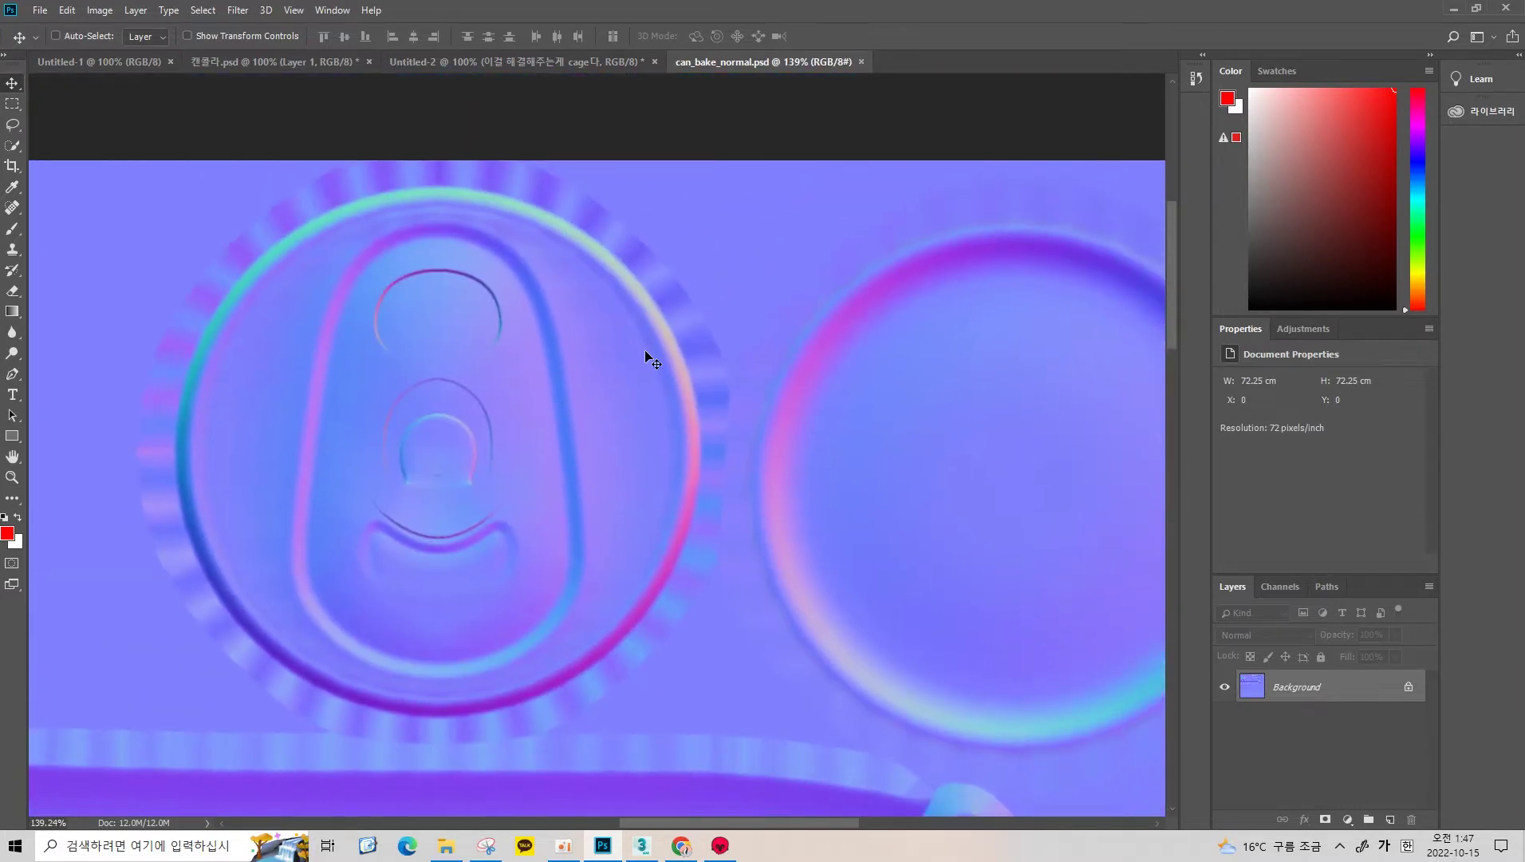
alt+scroll(646, 339, down, 3)
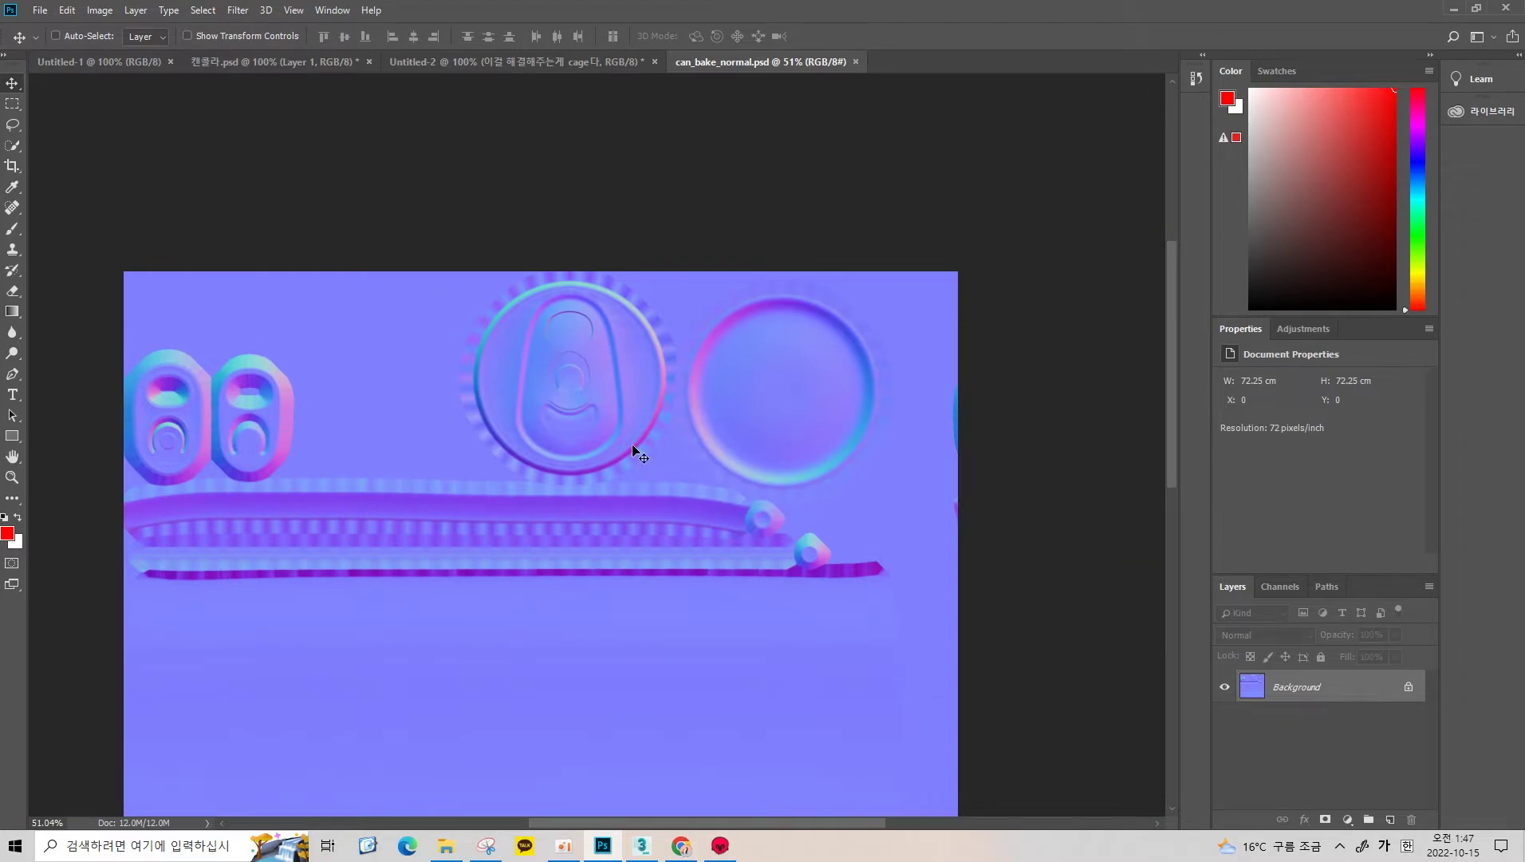
alt+scroll(635, 451, up, 3)
alt+scroll(545, 344, up, 1)
scroll(585, 244, up, 1)
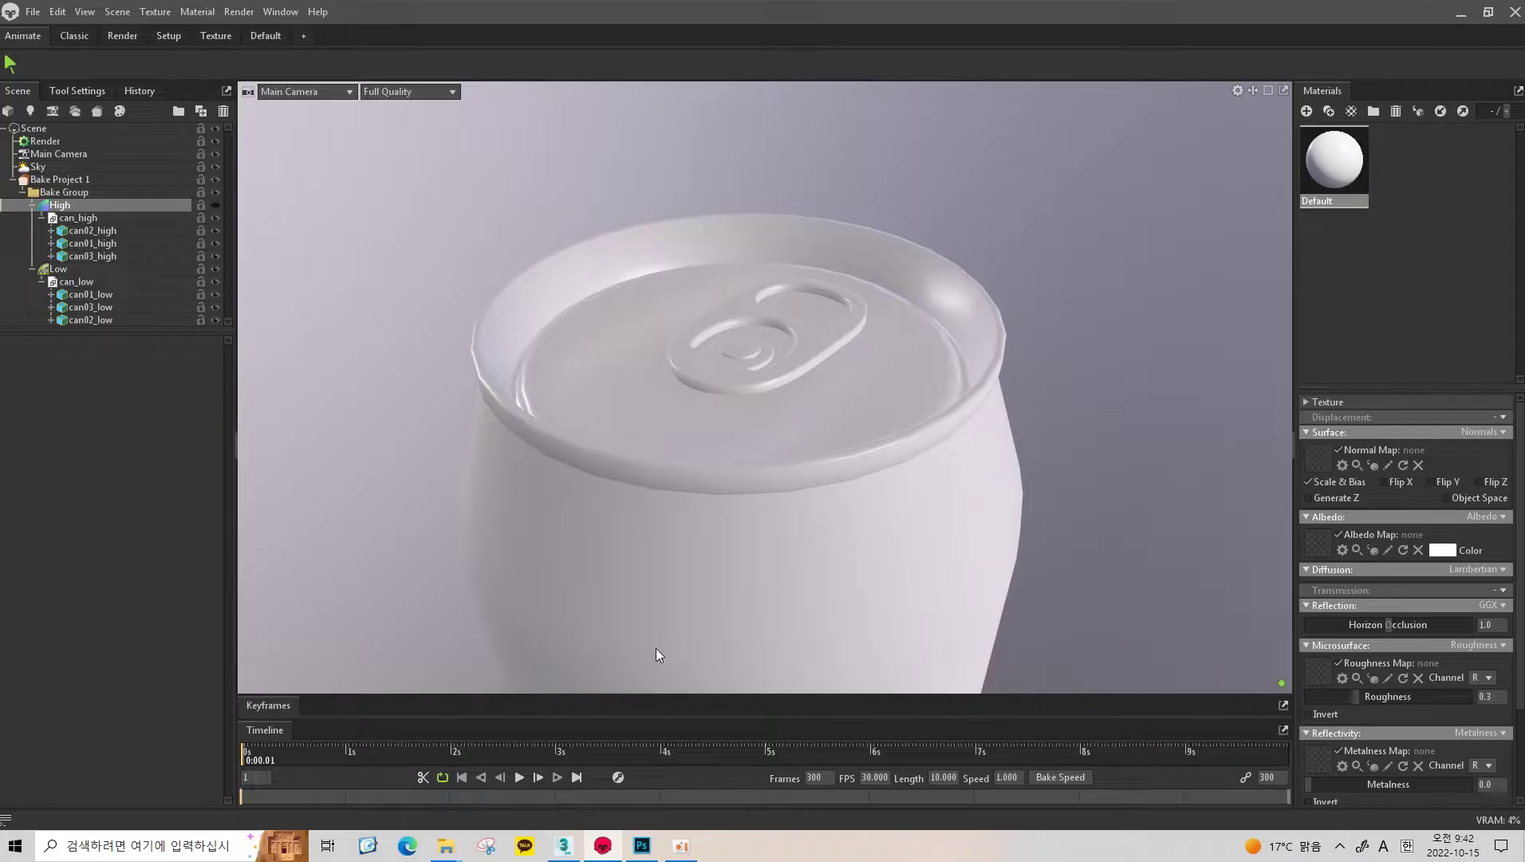
- Reframe the can-lid normal map, then switch to the Marmoset Toolbag can scene
drag(699, 585, 661, 740)
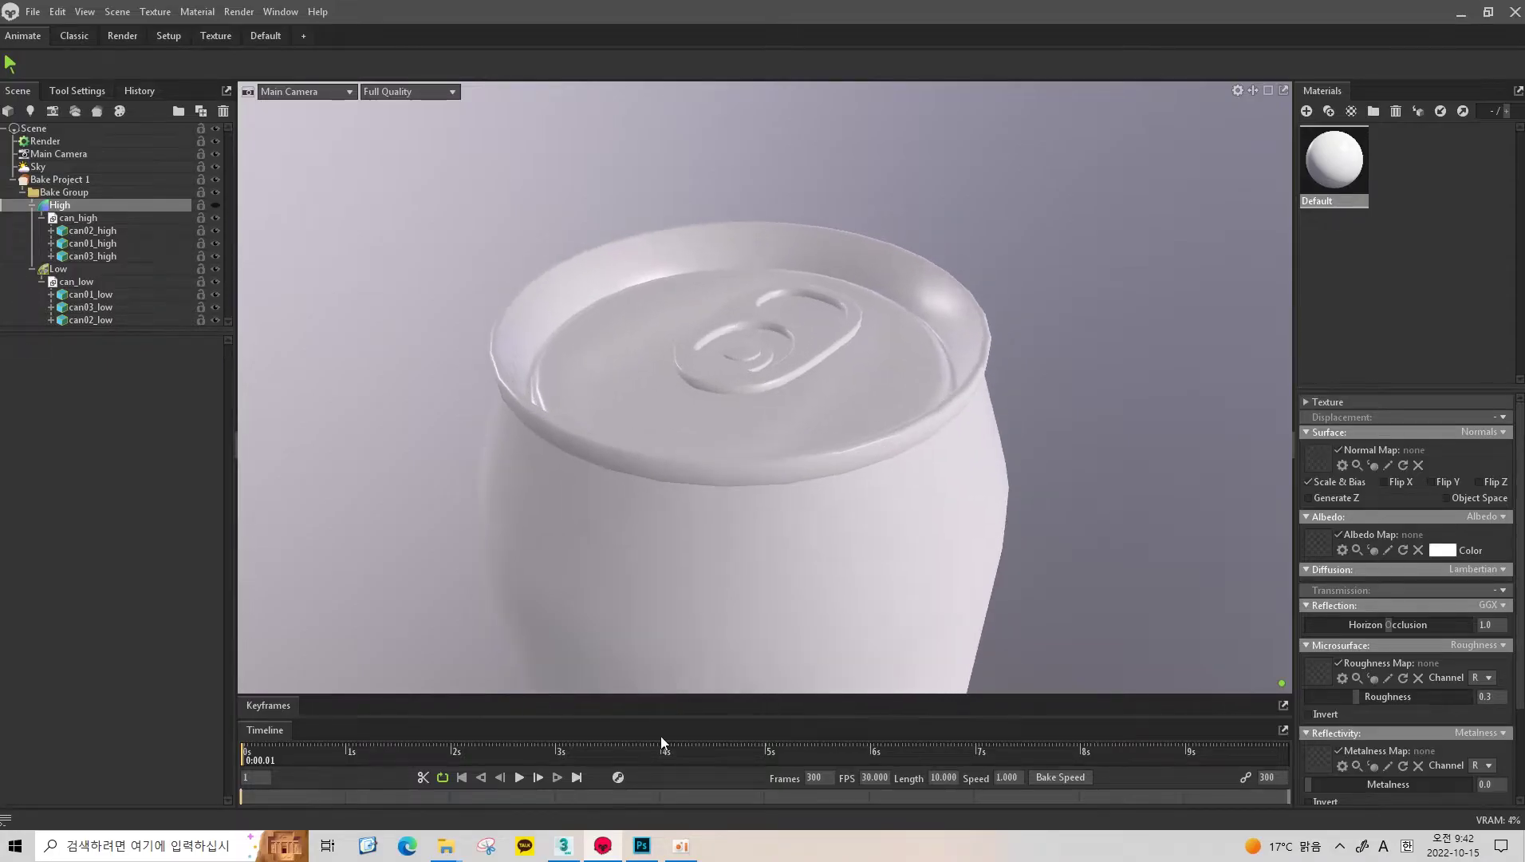
click(643, 845)
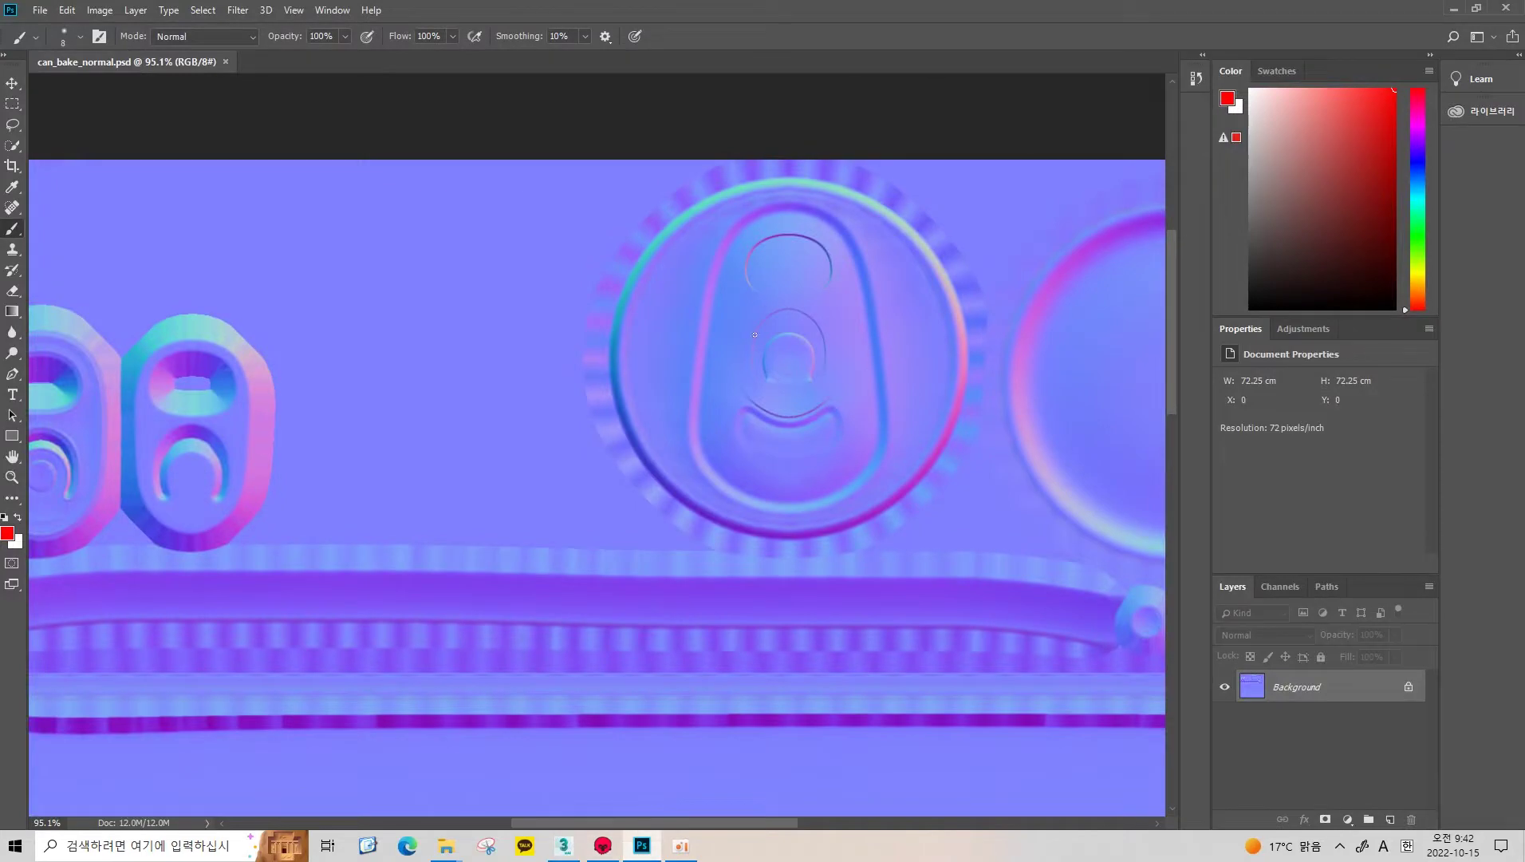
mouse_move(756, 334)
mouse_down()
mouse_move(703, 322)
mouse_move(694, 340)
mouse_move(237, 403)
mouse_up()
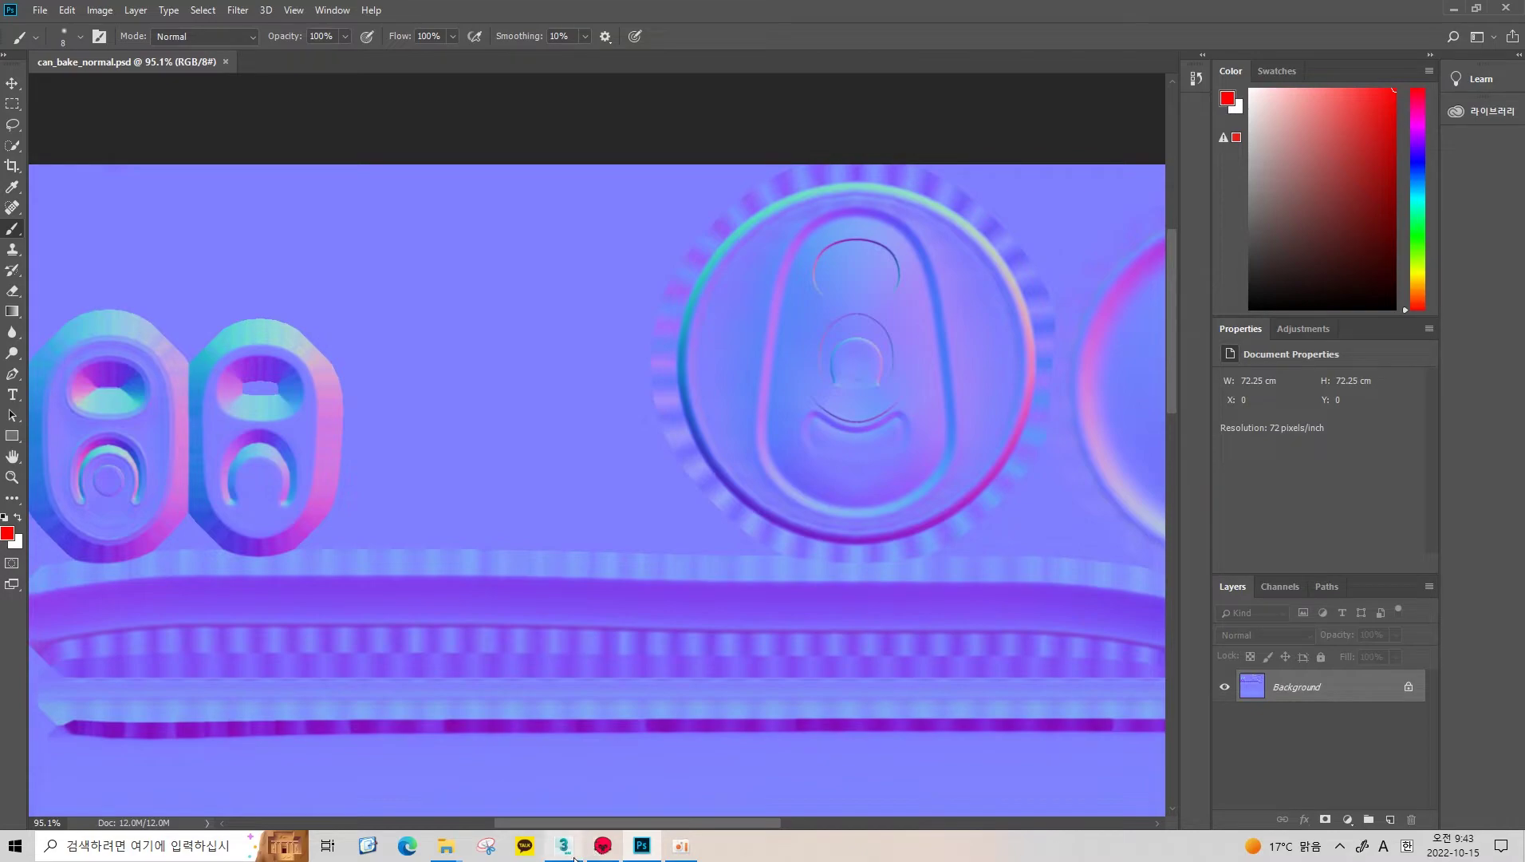
mouse_move(603, 844)
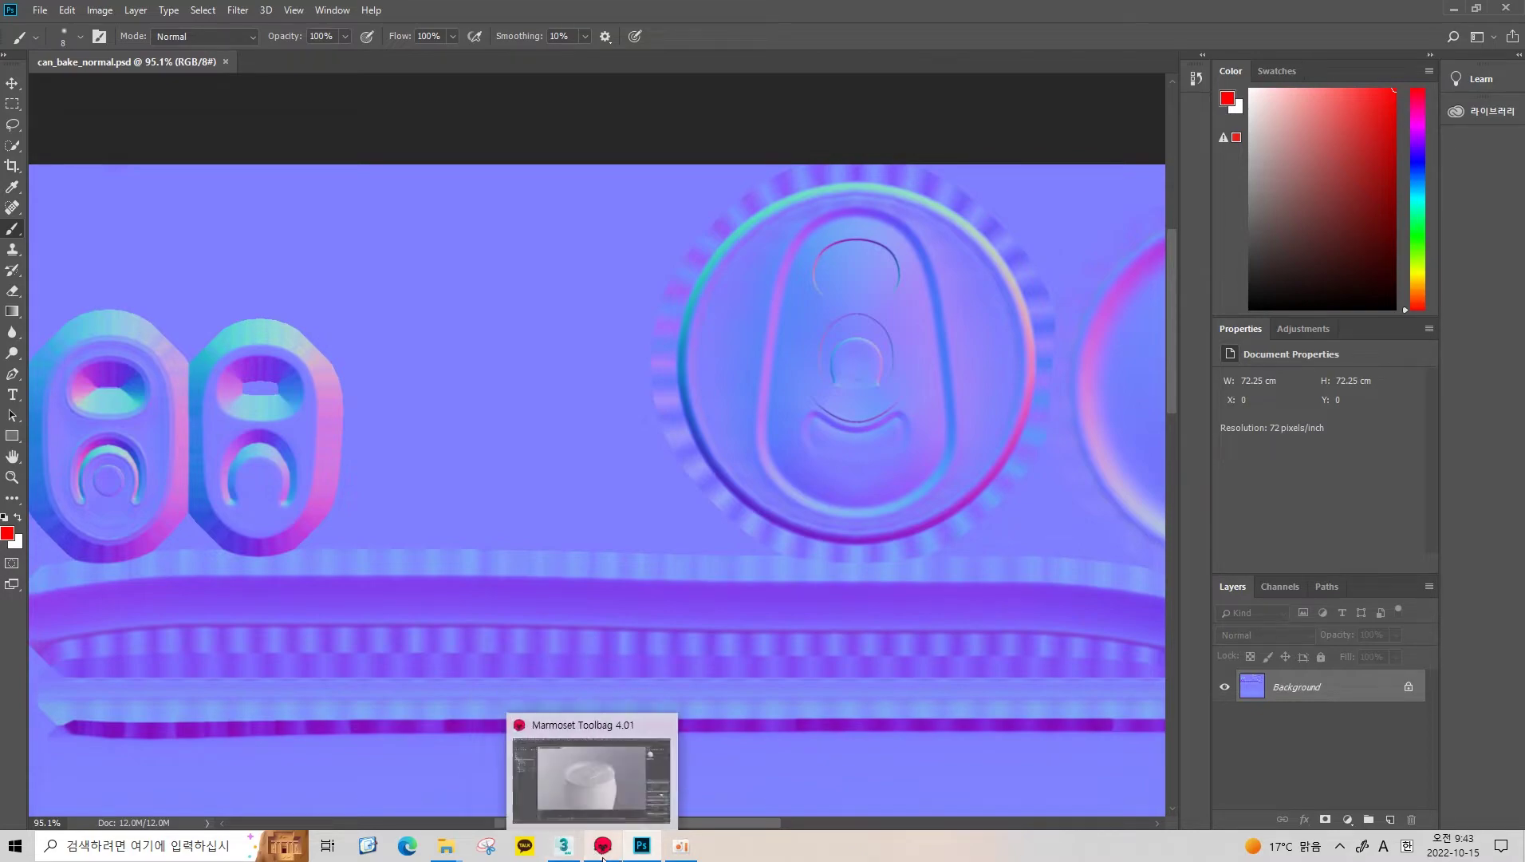
click(488, 846)
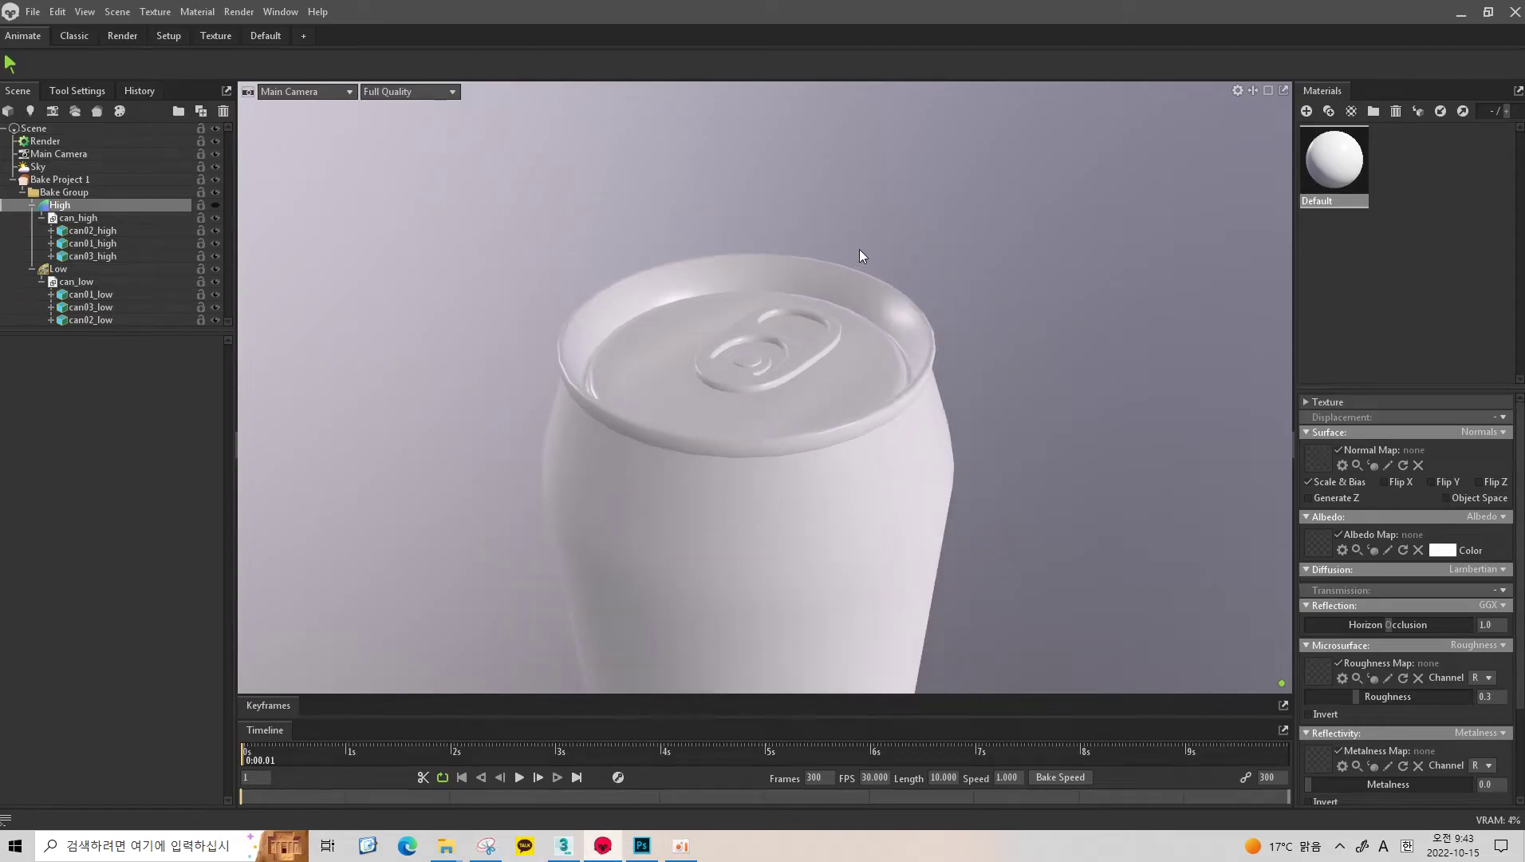
- Show the Low group's cage wireframe and snip the viewport area around the can
key(Escape)
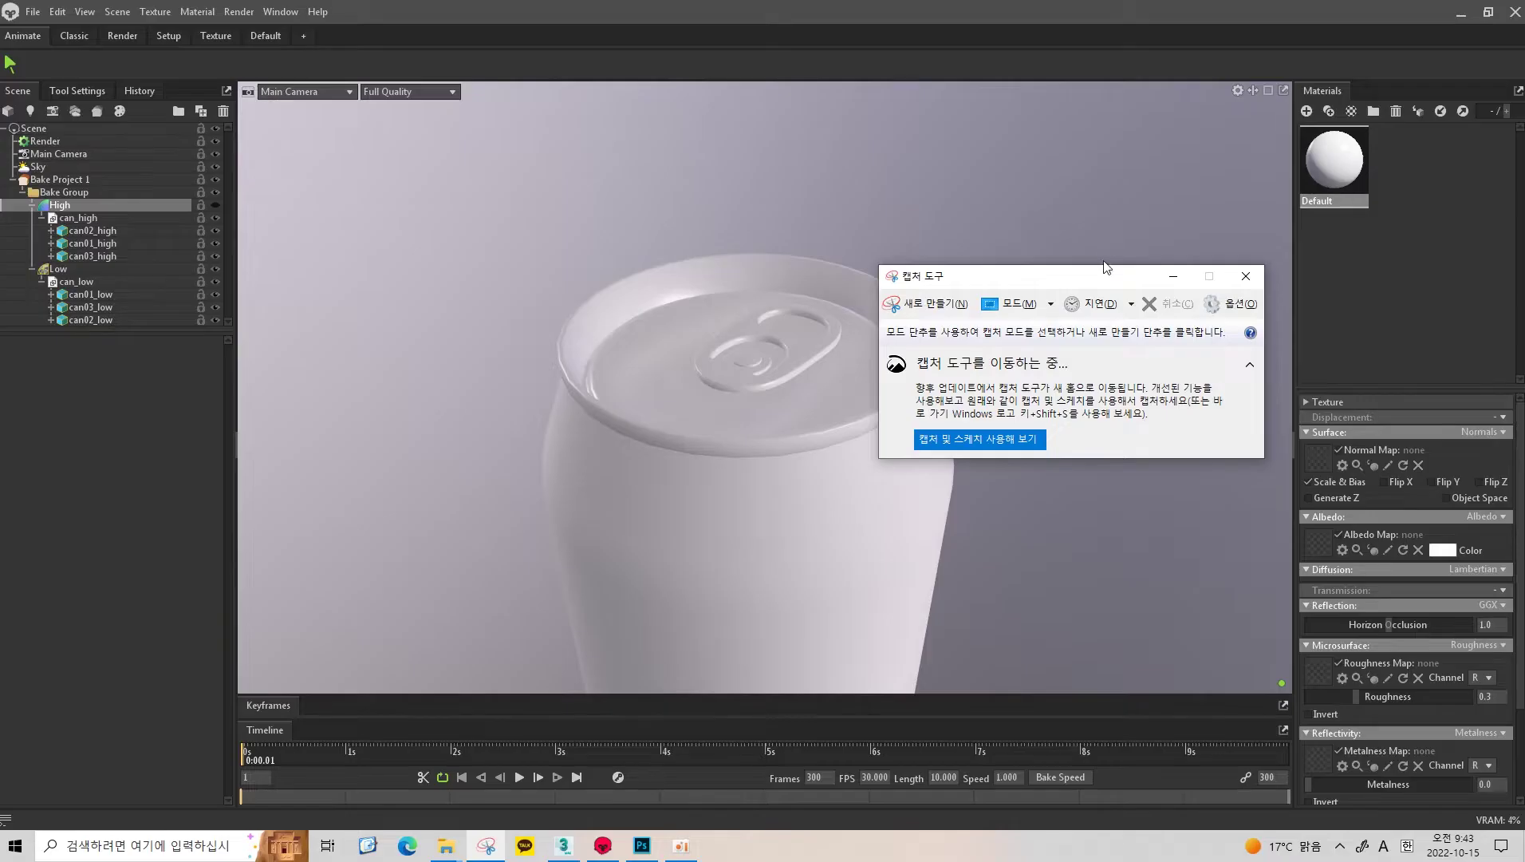
click(106, 268)
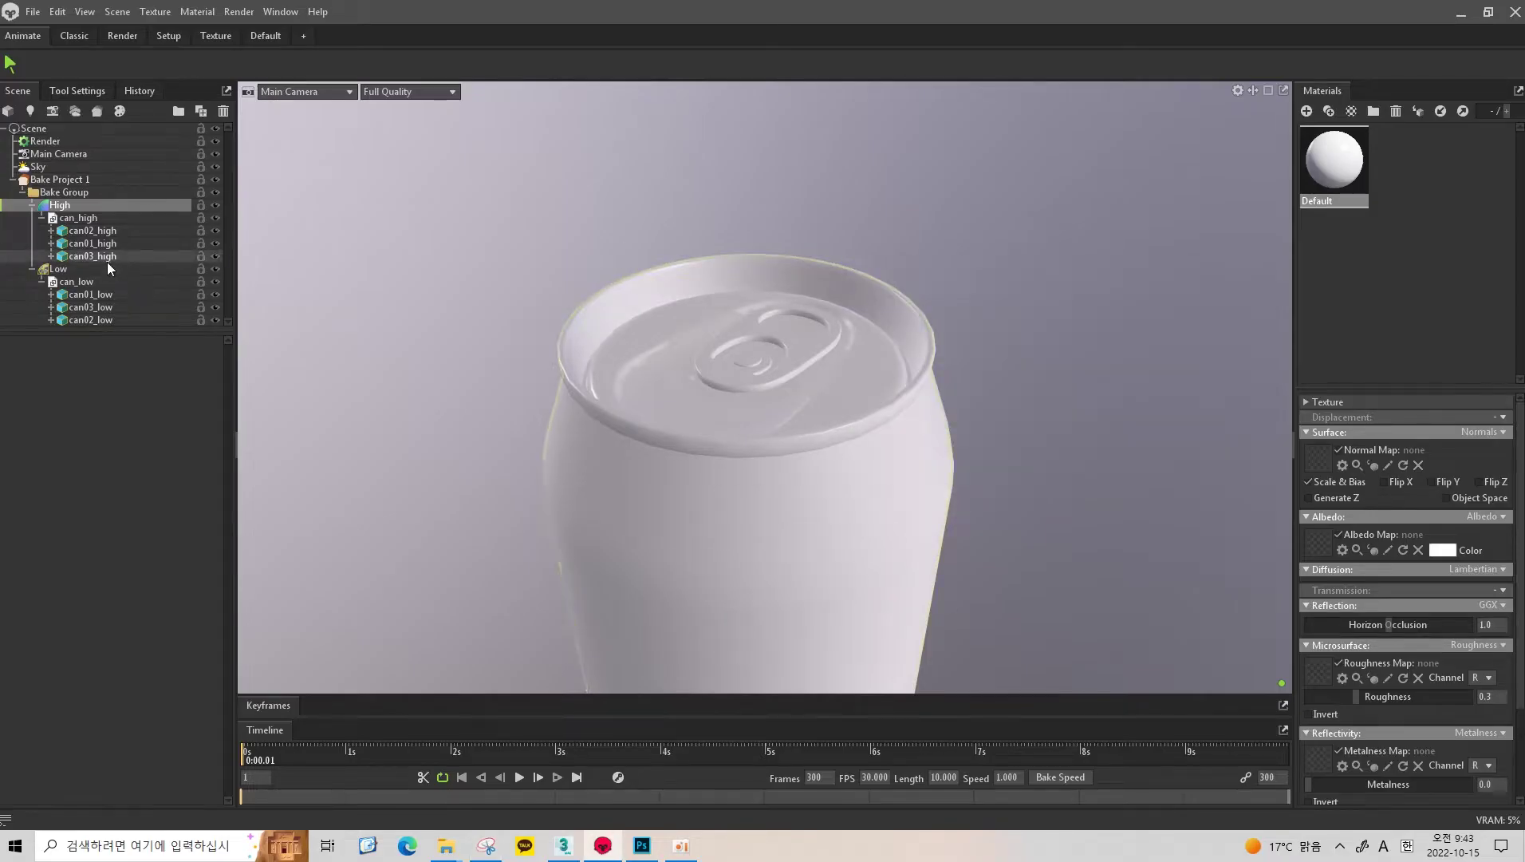
click(486, 845)
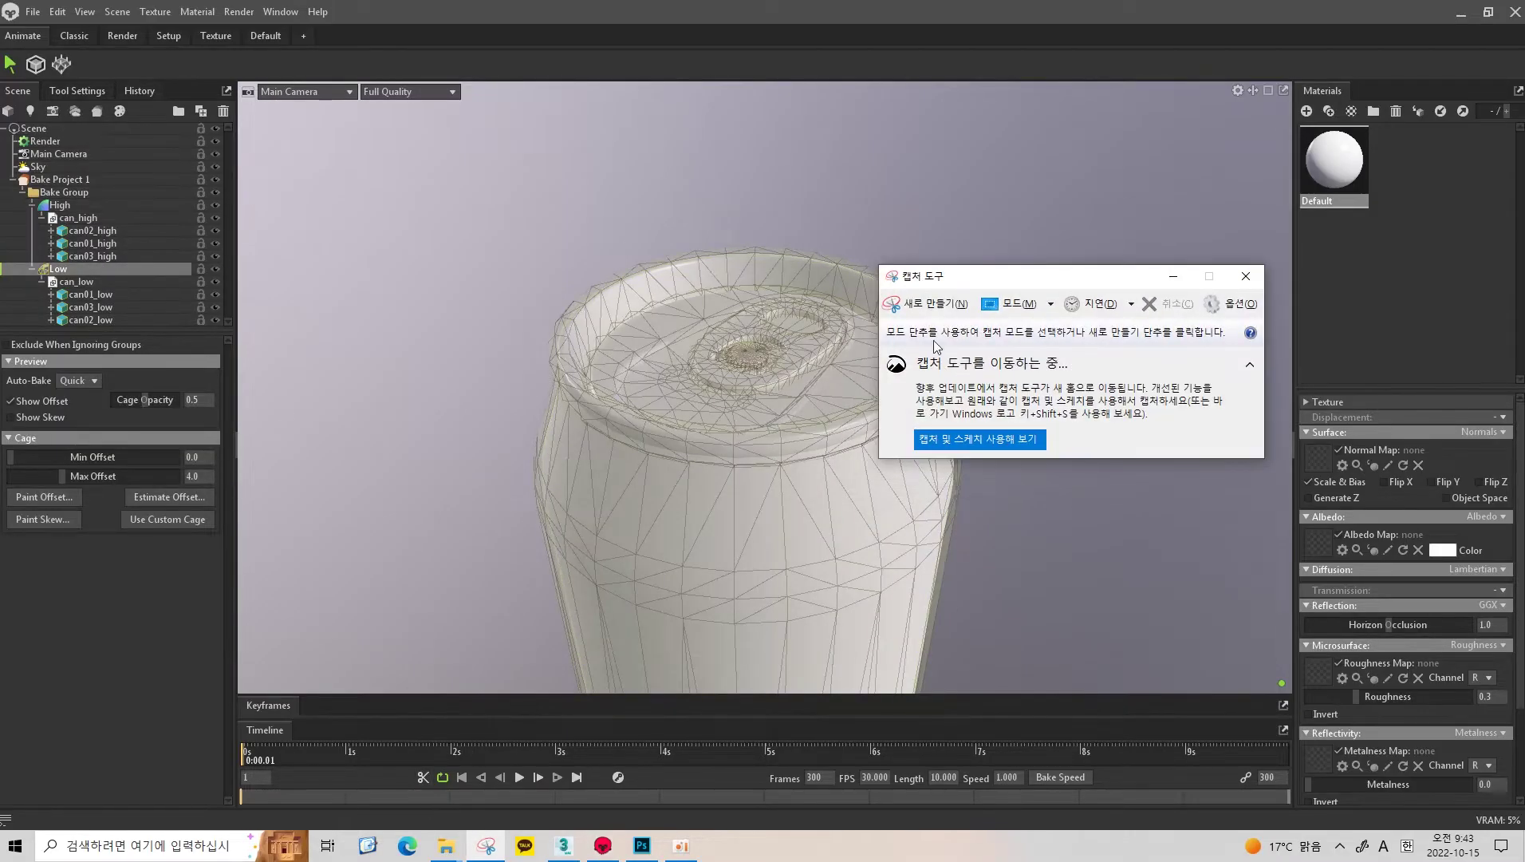
click(932, 305)
drag(699, 341, 1440, 796)
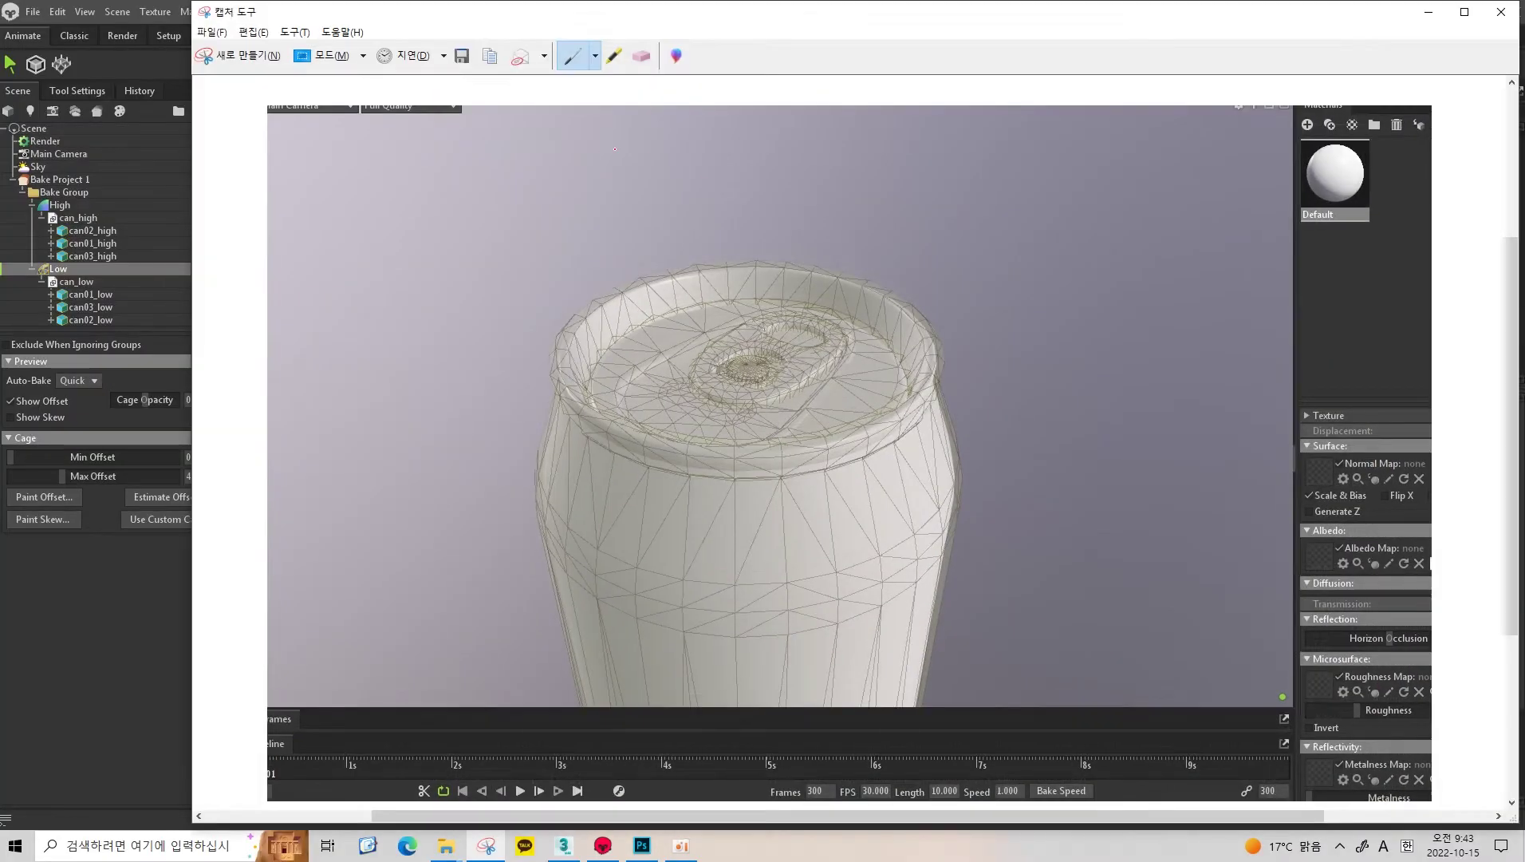
- Draw a red shape with a down arrow above the lid and a bracket beside the can
mouse_move(546, 193)
mouse_down()
mouse_move(894, 152)
mouse_move(555, 215)
mouse_up()
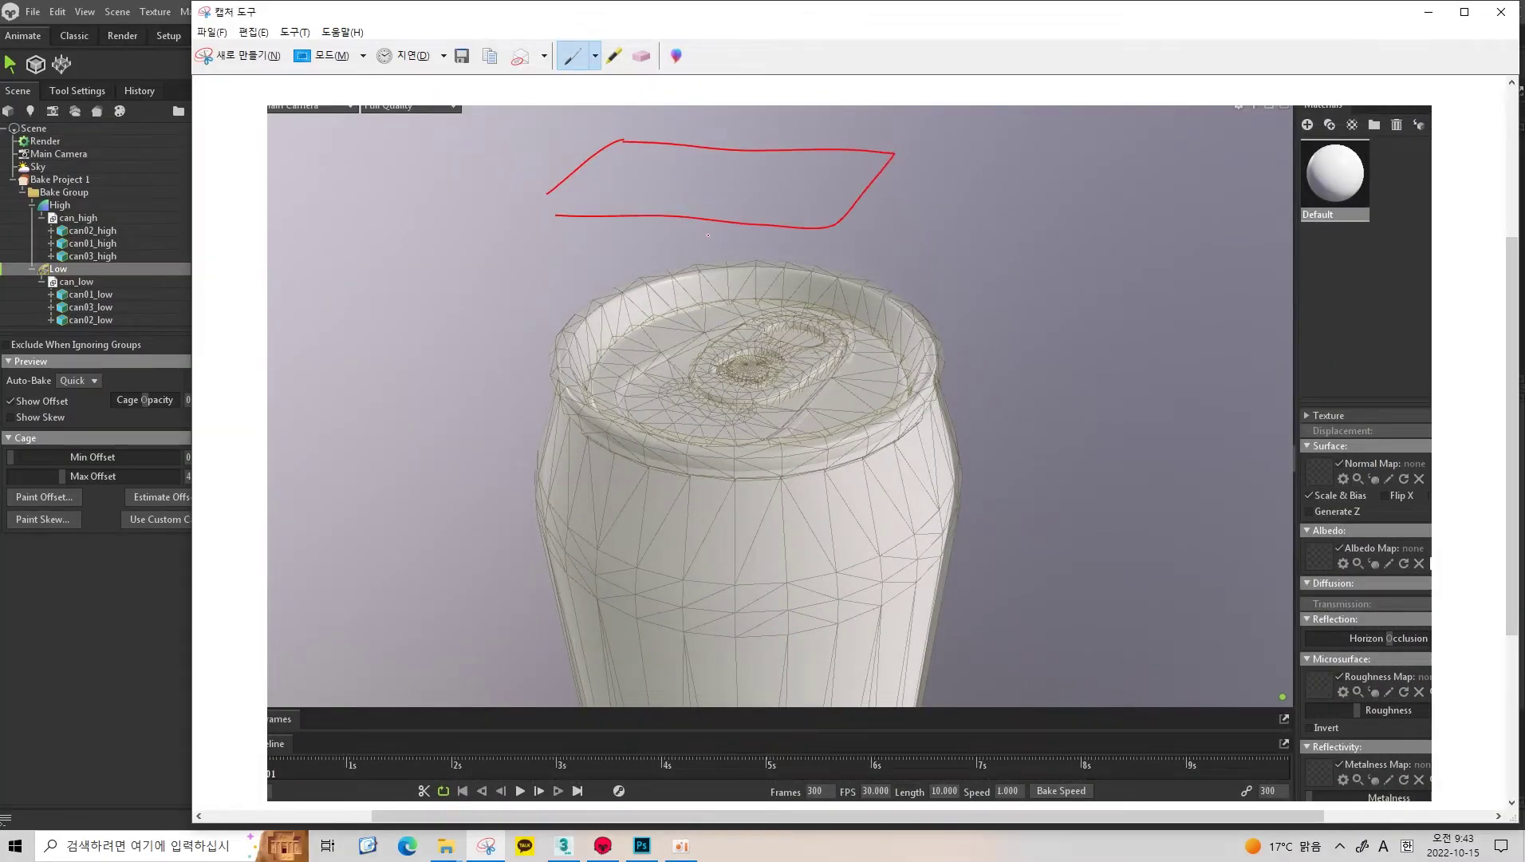
drag(709, 236, 709, 271)
drag(687, 257, 722, 253)
drag(356, 288, 385, 501)
mouse_move(391, 308)
mouse_down()
mouse_move(473, 351)
mouse_move(411, 476)
mouse_up()
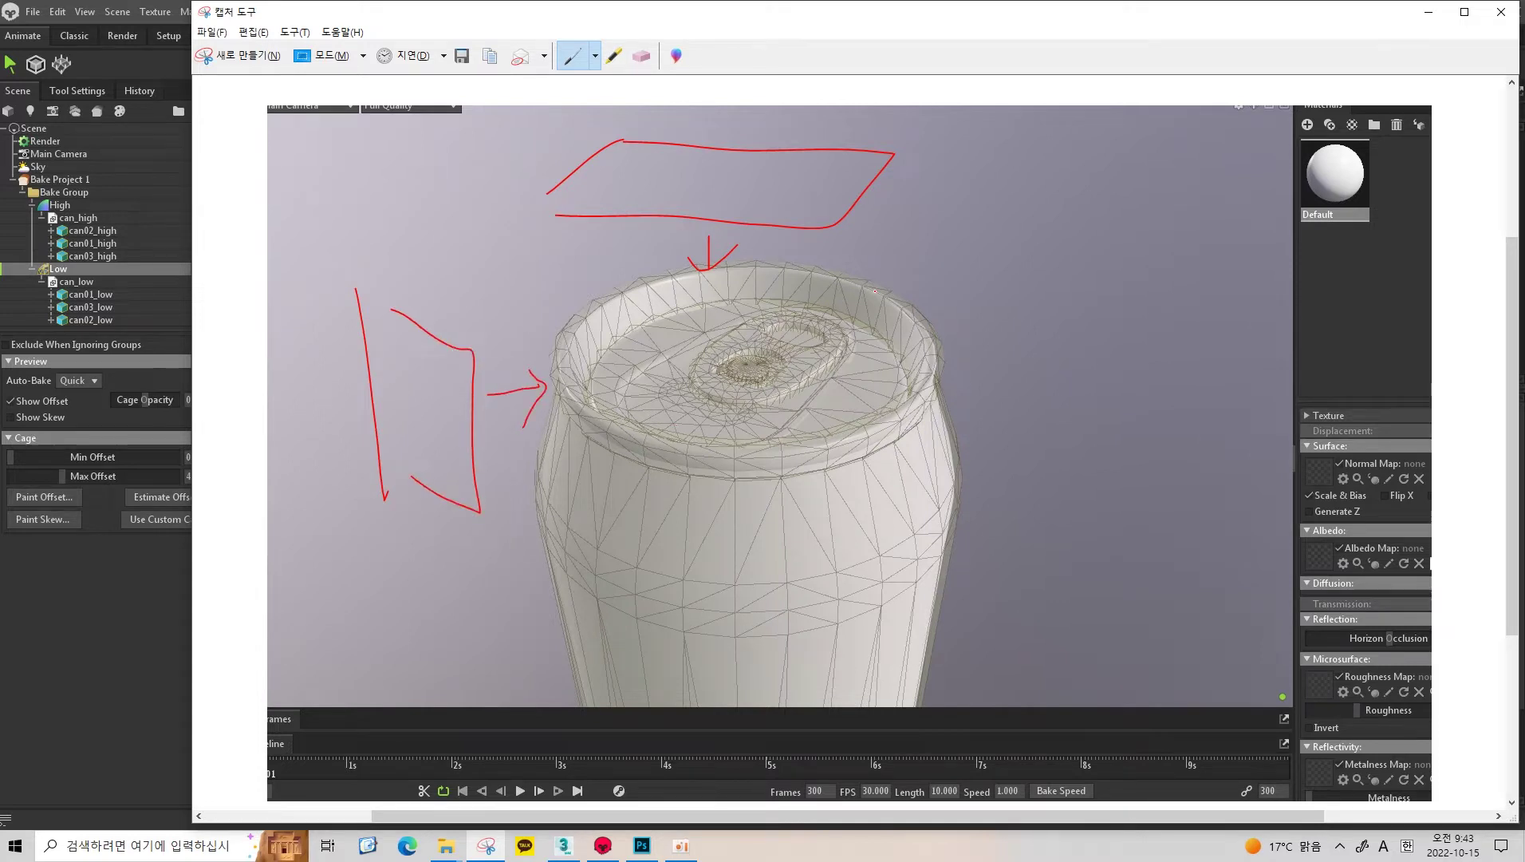
- Compare the marked screenshot with the normal map, then bring up coke_006.max in 3ds Max
key(alt)
click(642, 846)
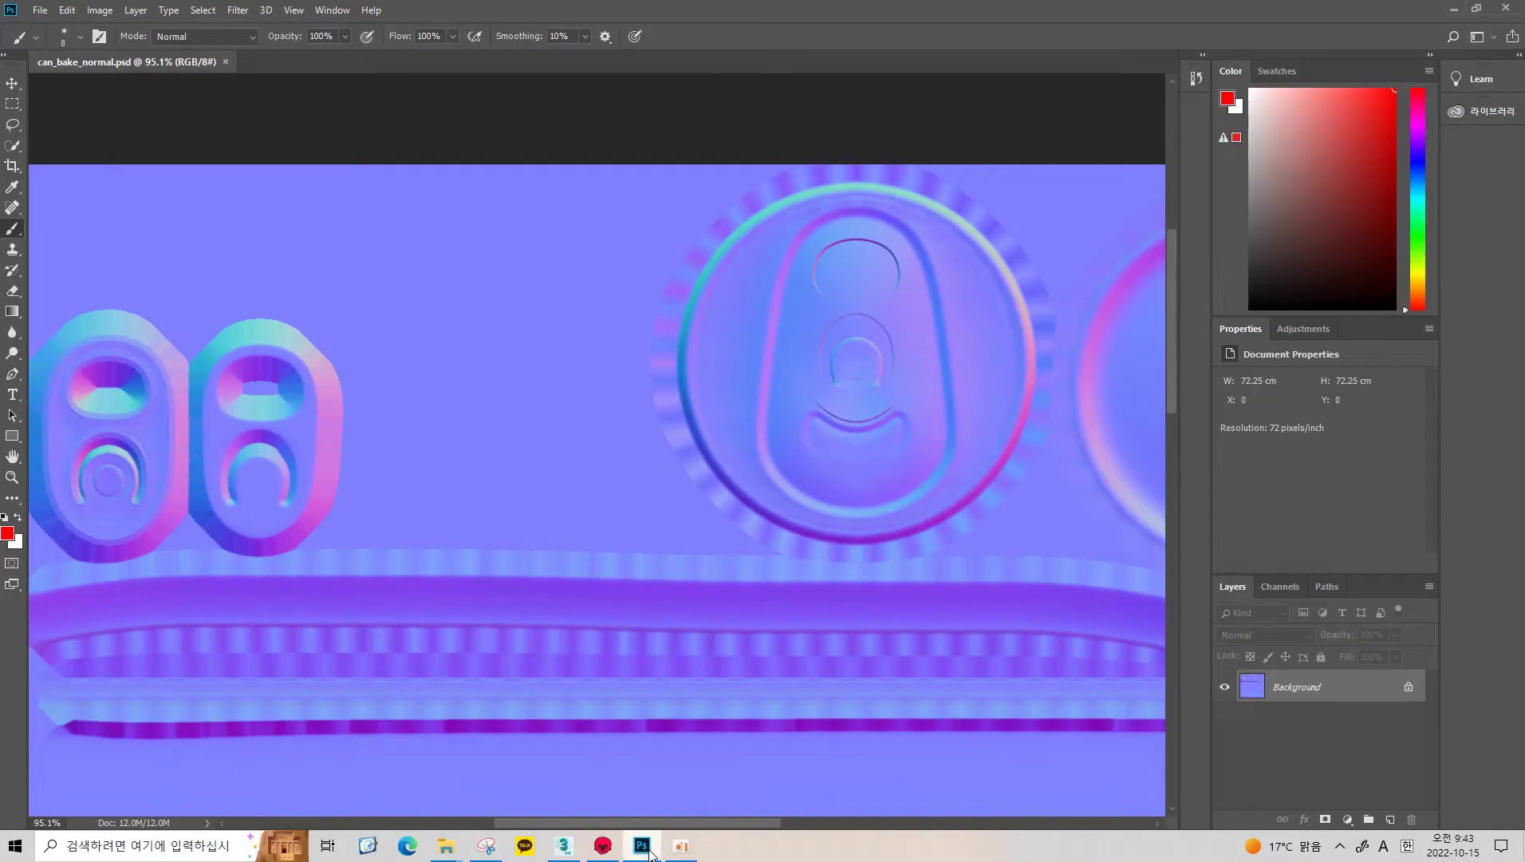
click(685, 319)
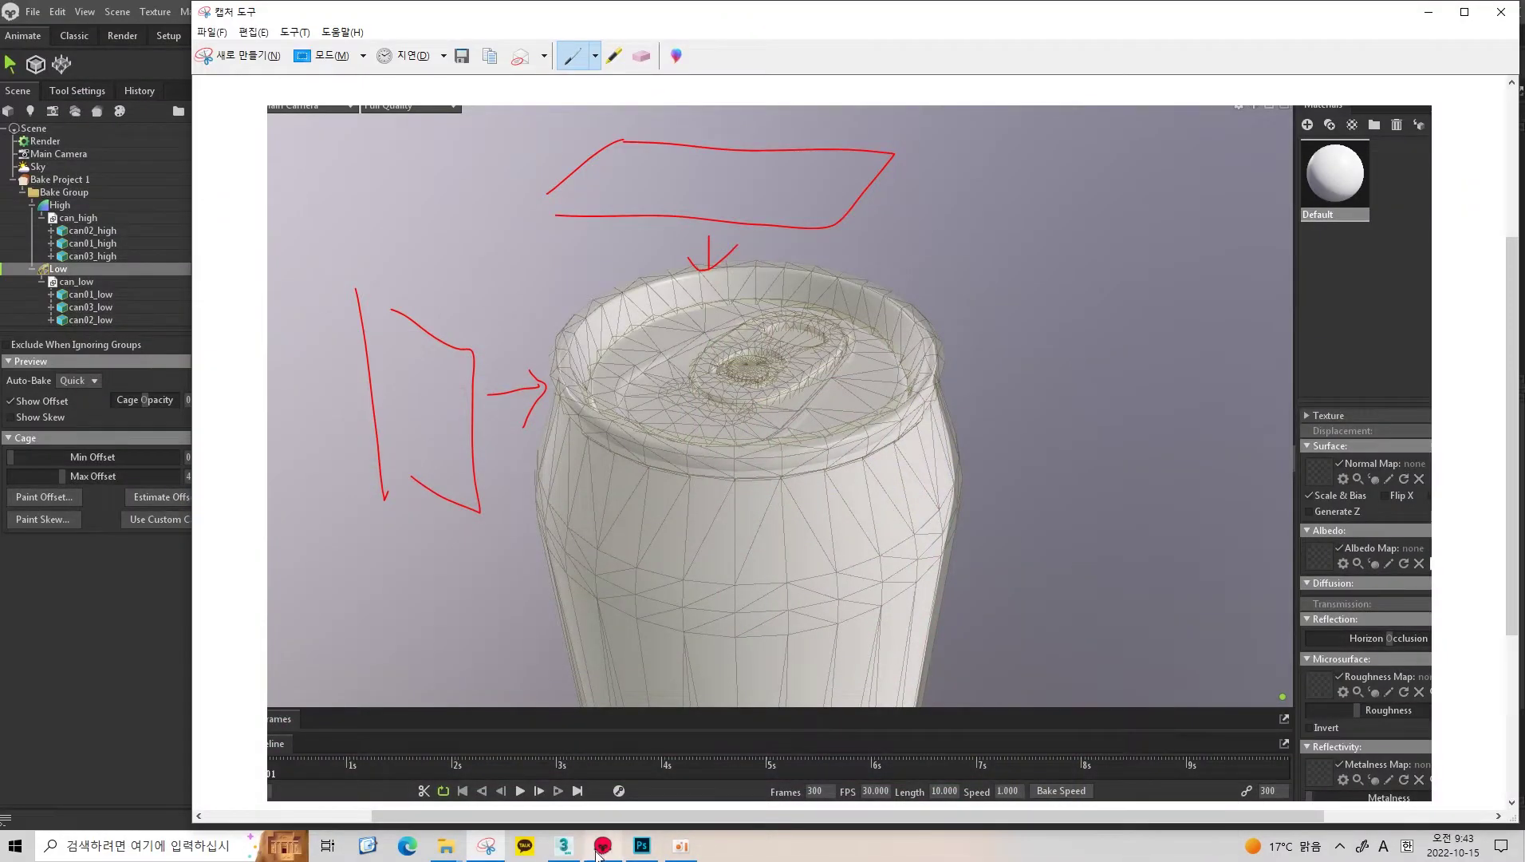
click(564, 846)
scroll(854, 450, up, 5)
- Select the can body can01_low and move it aside with the Move tool
key(w)
scroll(854, 449, down, 3)
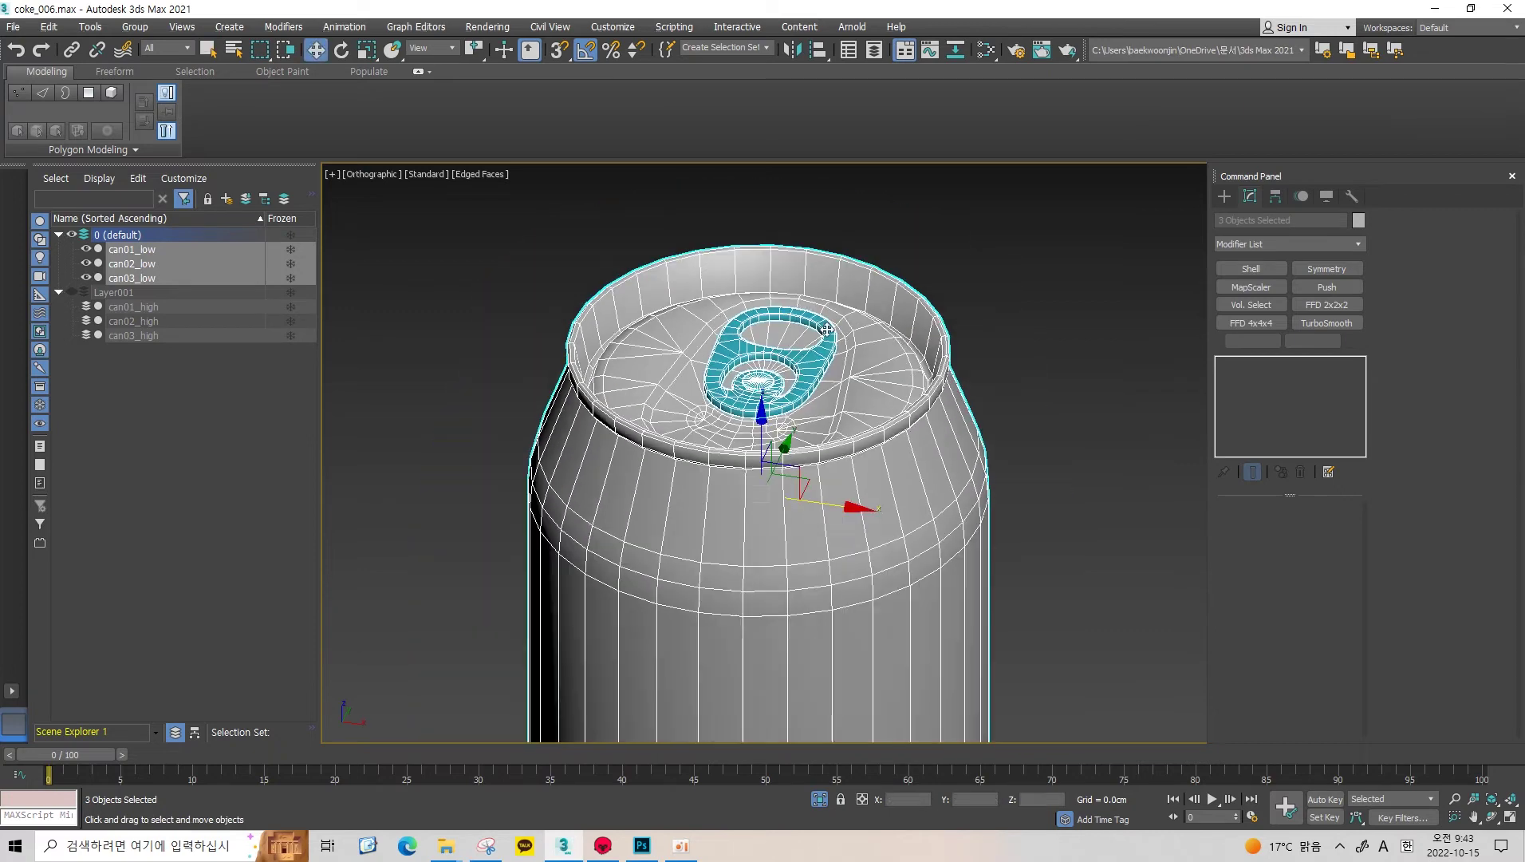
click(885, 511)
scroll(886, 627, down, 2)
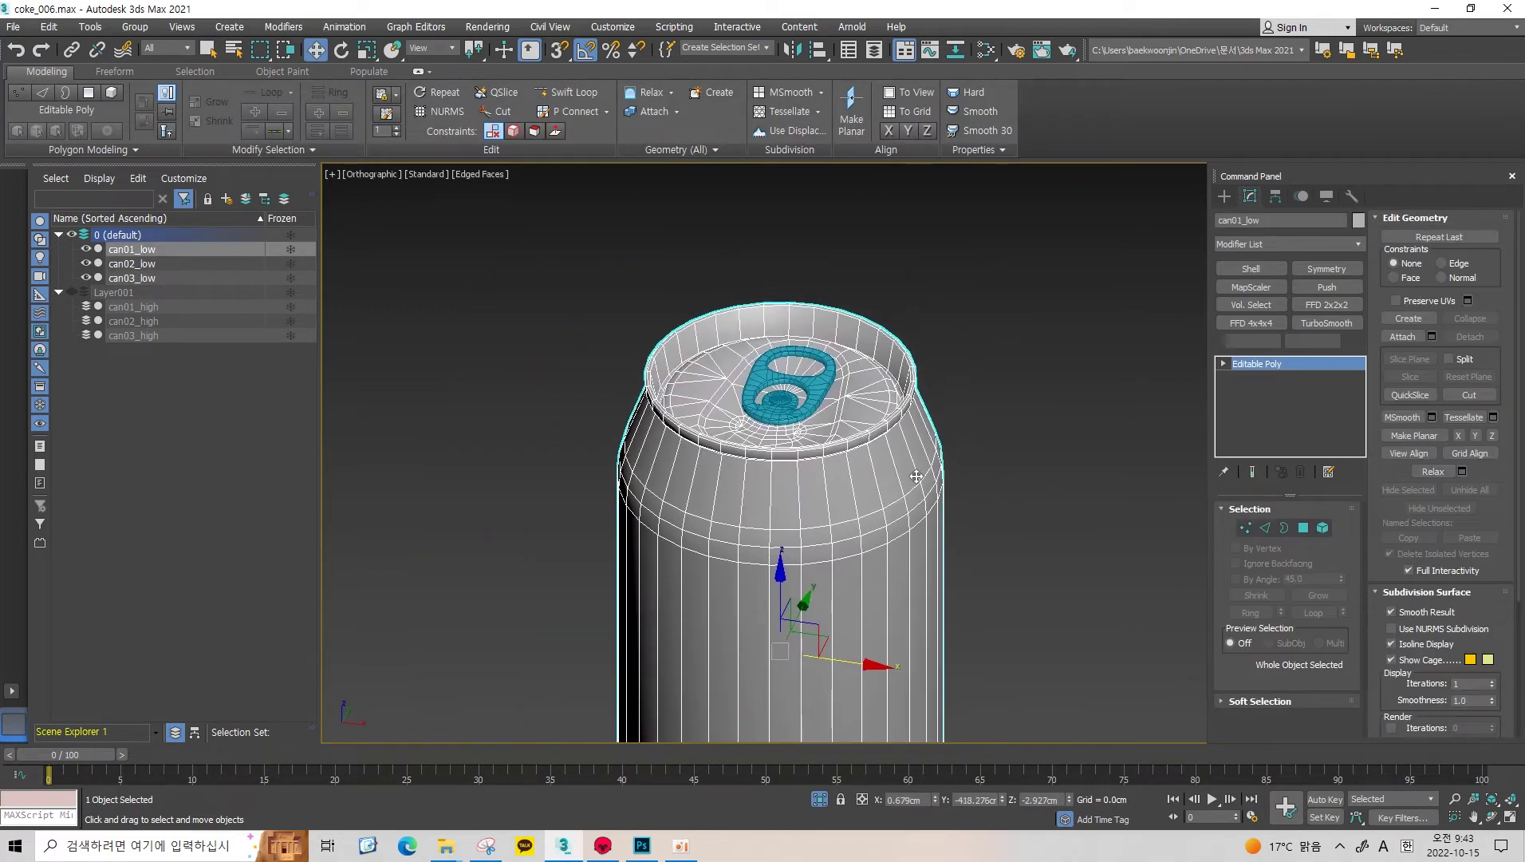
mouse_move(851, 669)
mouse_down()
mouse_move(898, 653)
mouse_move(827, 700)
mouse_up()
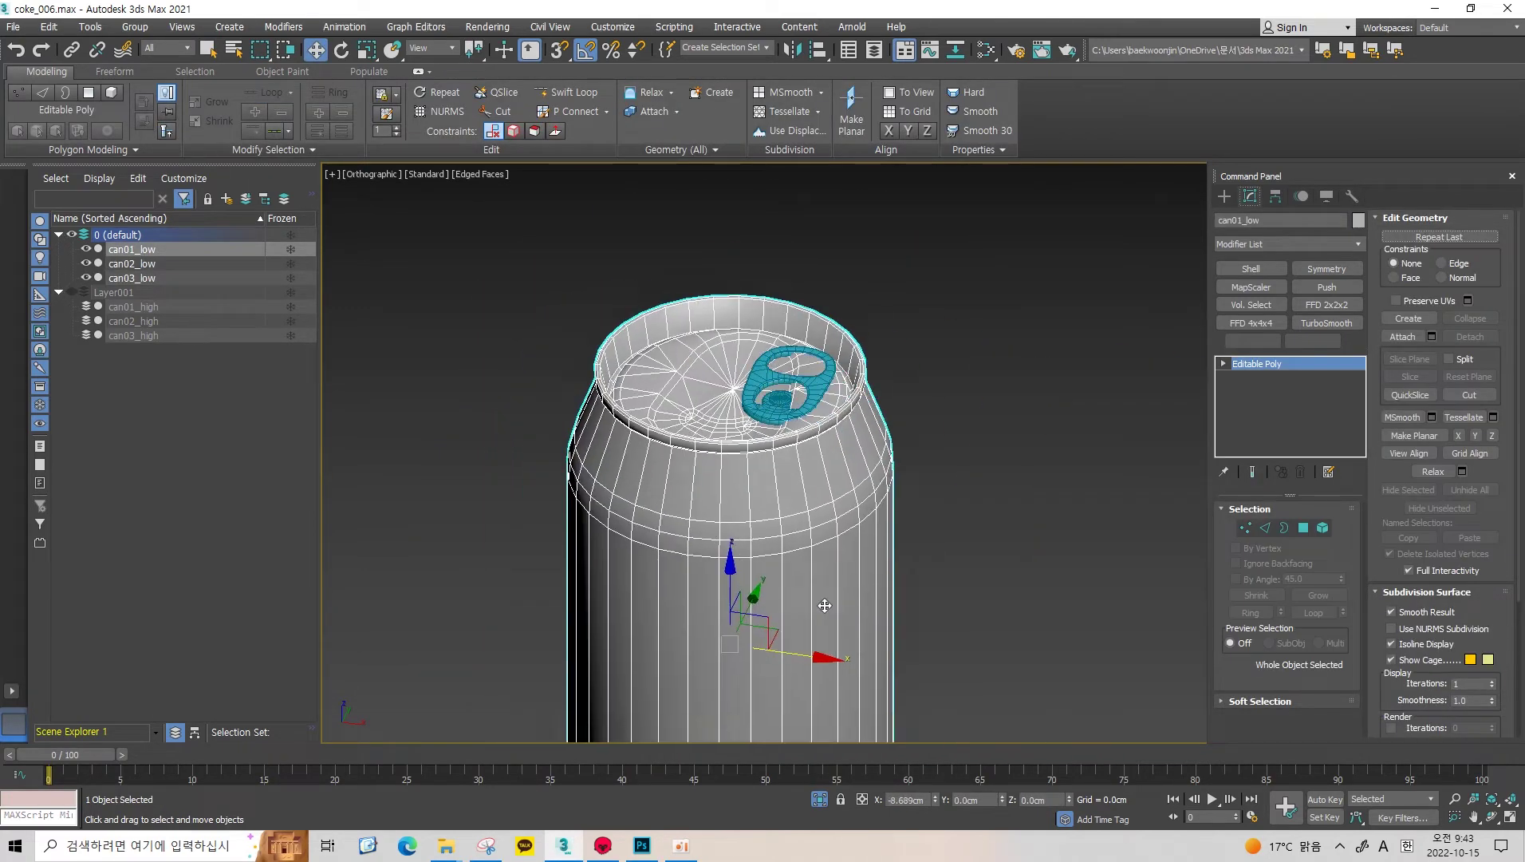
scroll(766, 359, up, 5)
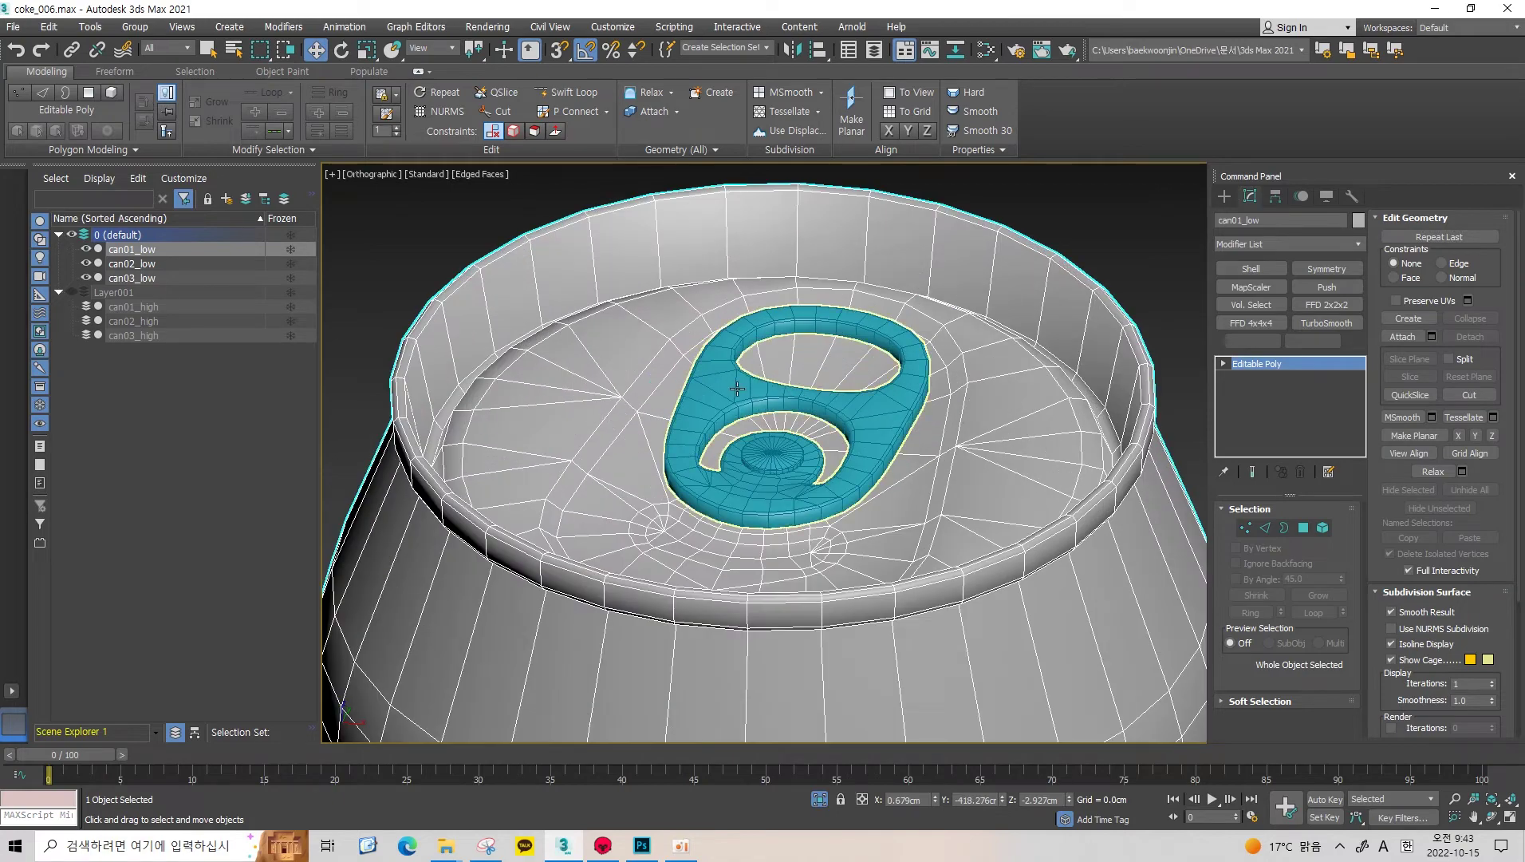
- Select pull-tab pieces can02_low and can03_low, zoom in on them, then return to Snipping Tool
click(765, 351)
scroll(797, 383, up, 3)
middle_drag(885, 510, 819, 479)
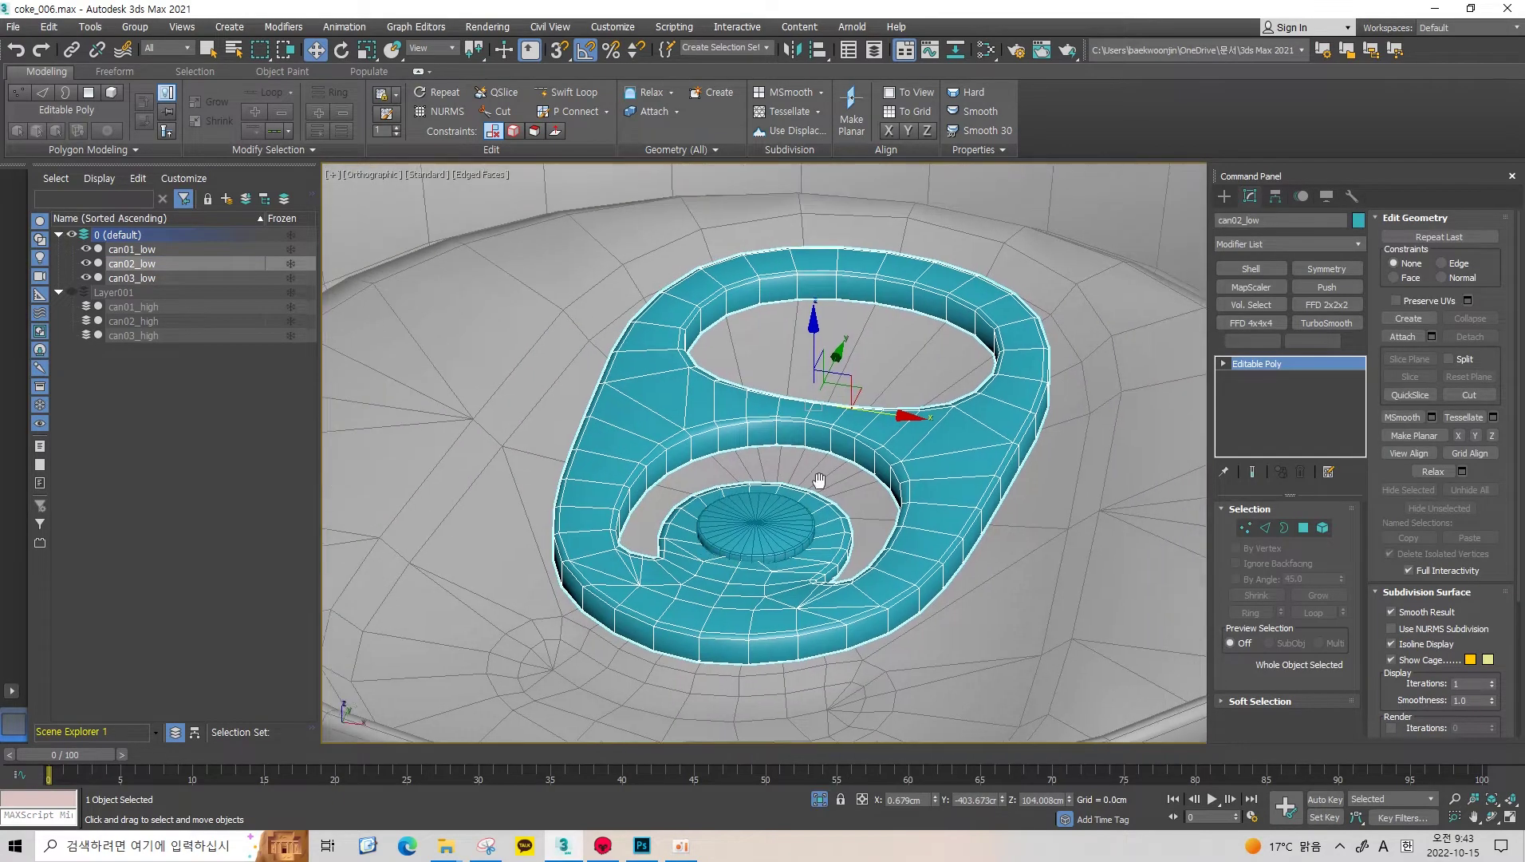
ctrl+click(766, 519)
alt+middle_drag(798, 415, 833, 356)
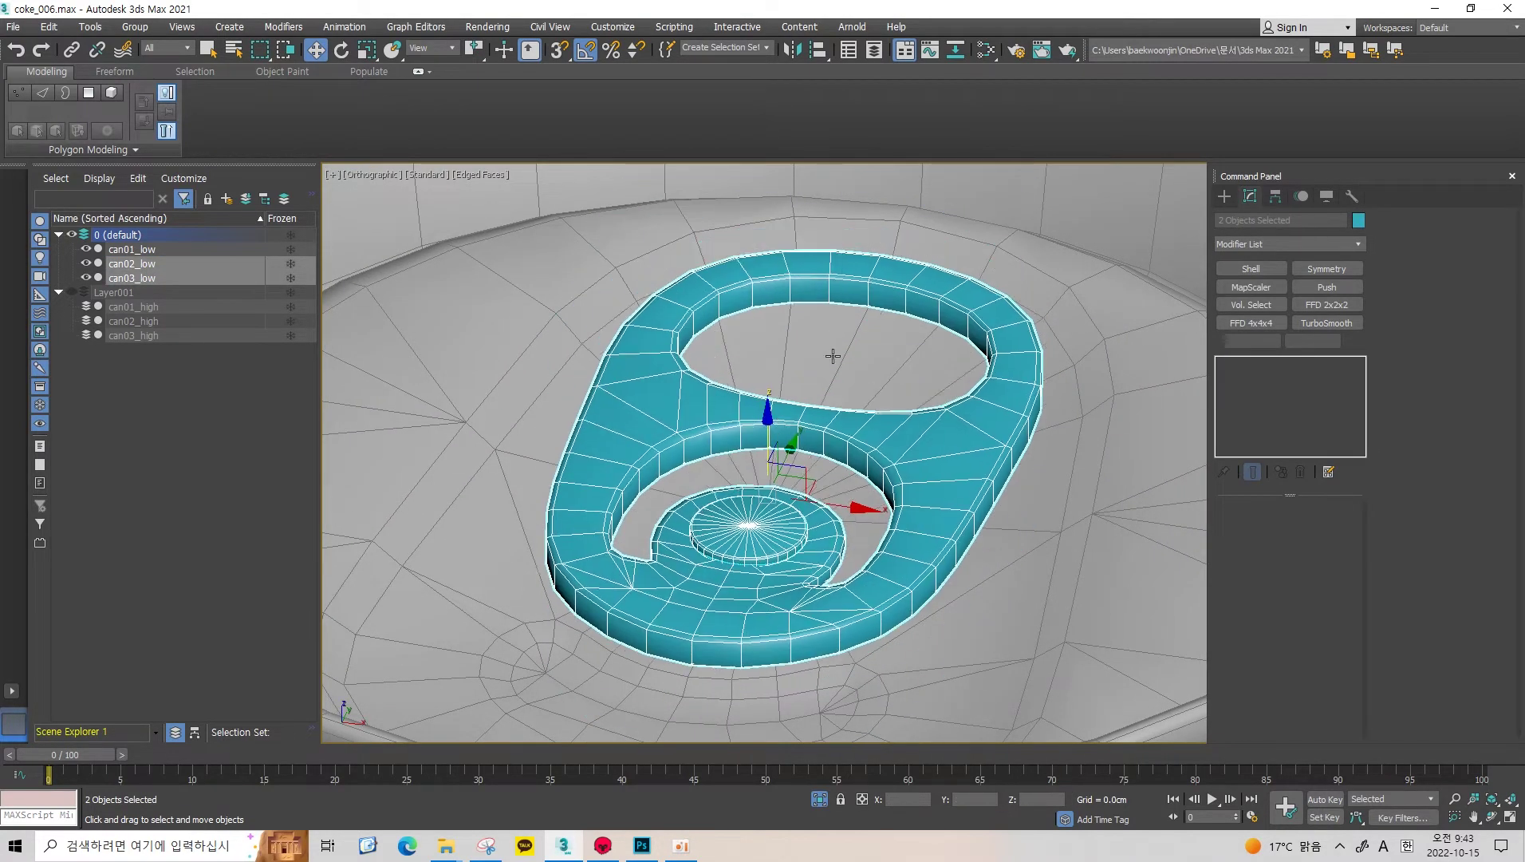
scroll(833, 356, down, 4)
scroll(833, 356, down, 4)
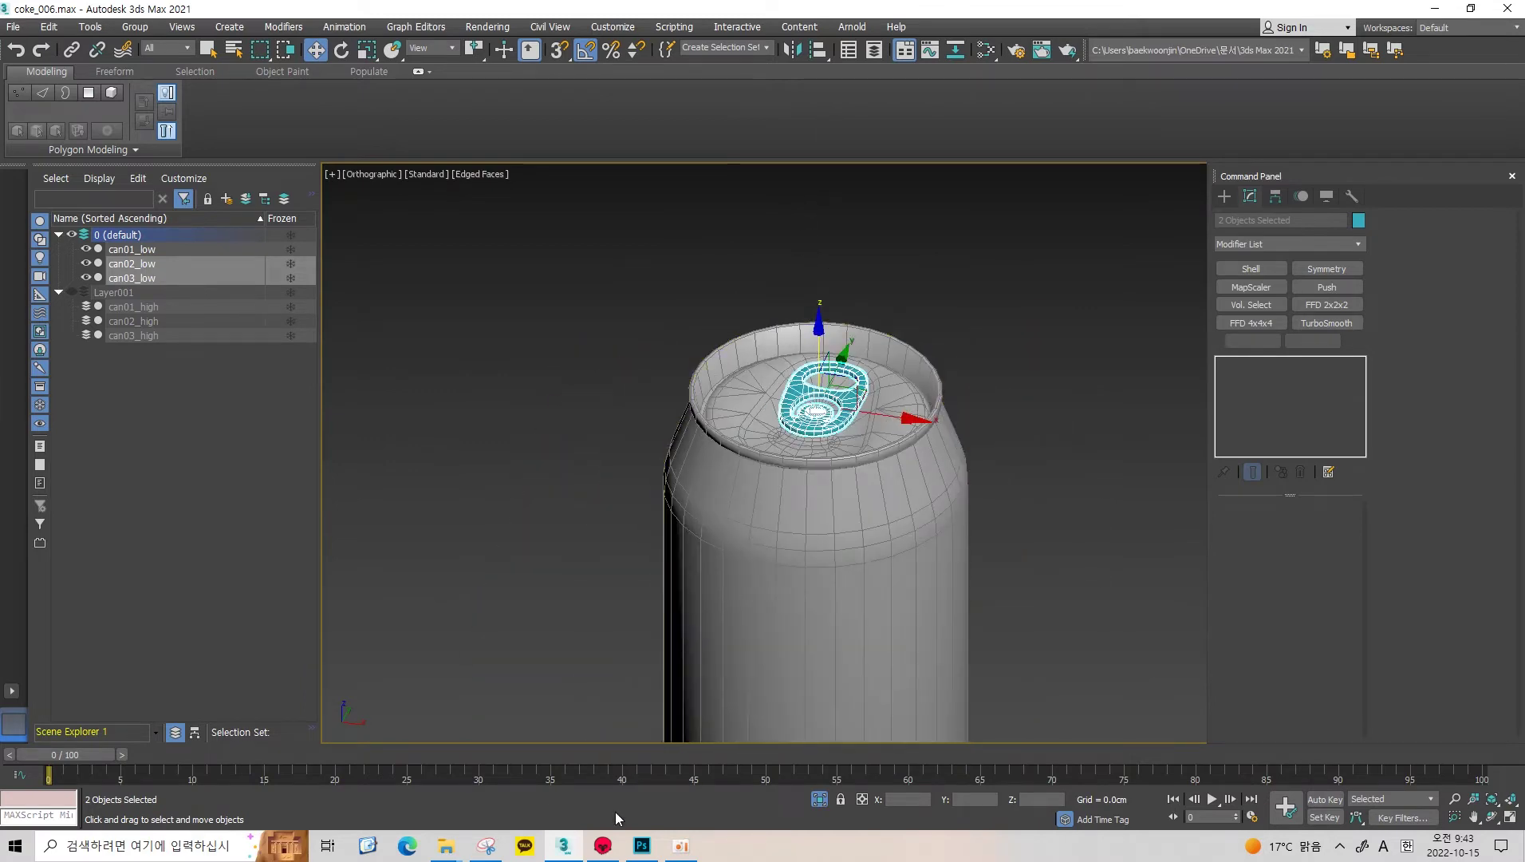
click(486, 845)
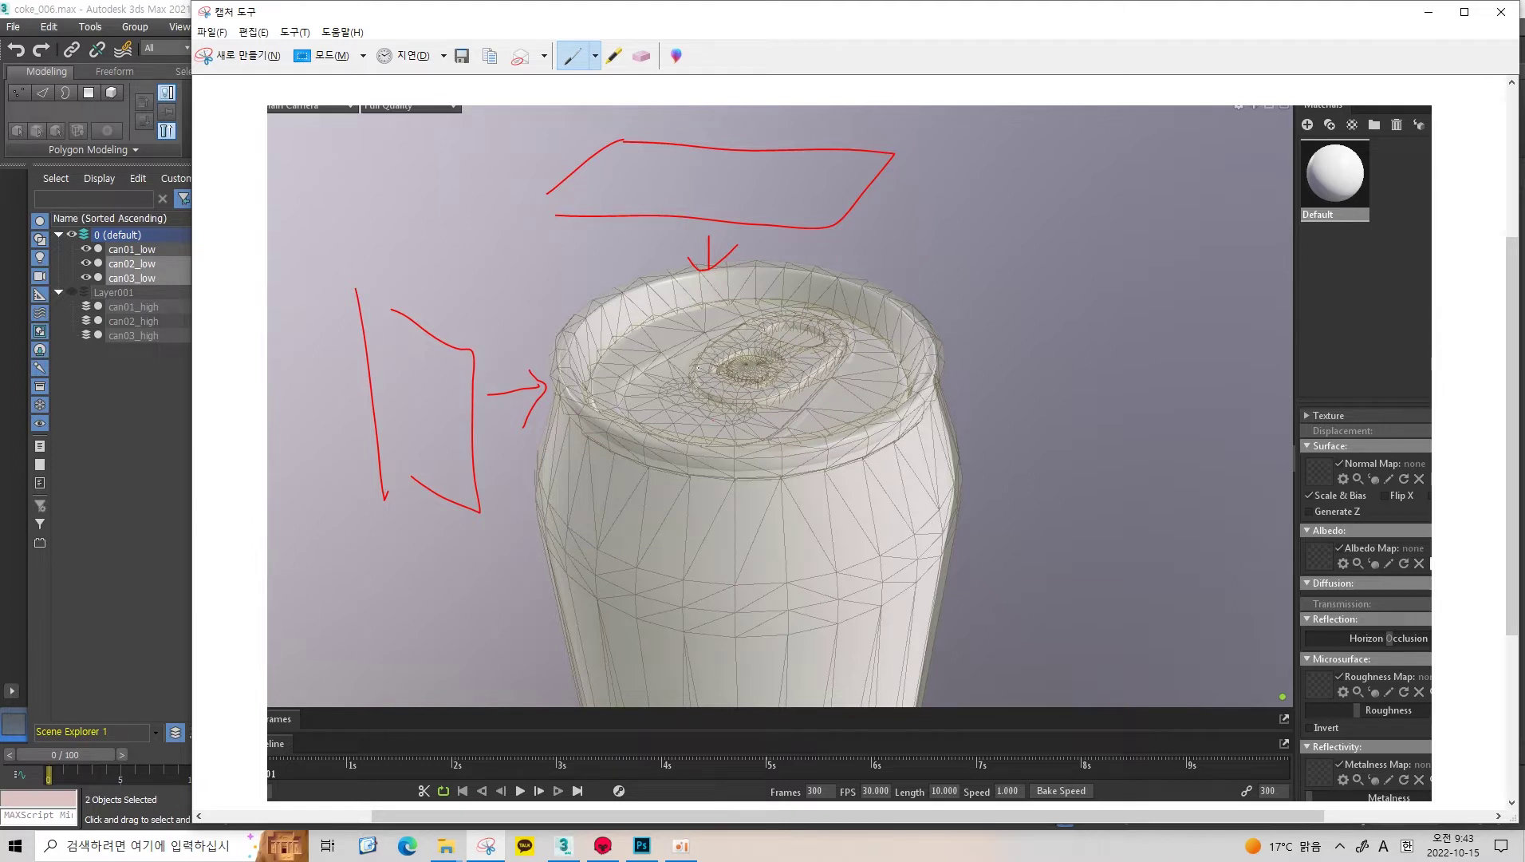
- Circle the pull tab in red and add a red arrow beside the rim
drag(713, 397, 818, 383)
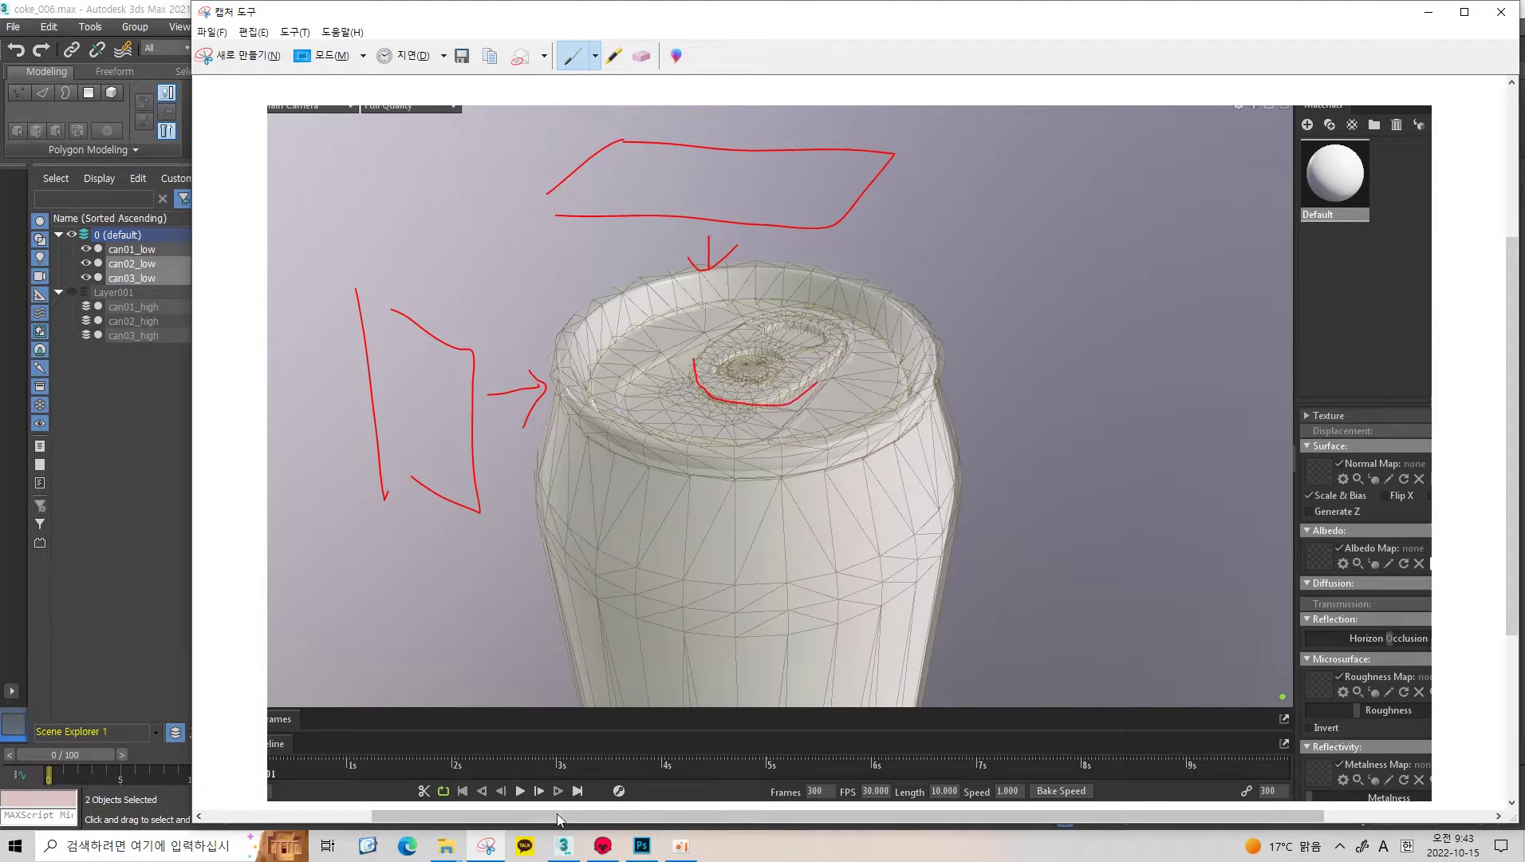
click(641, 847)
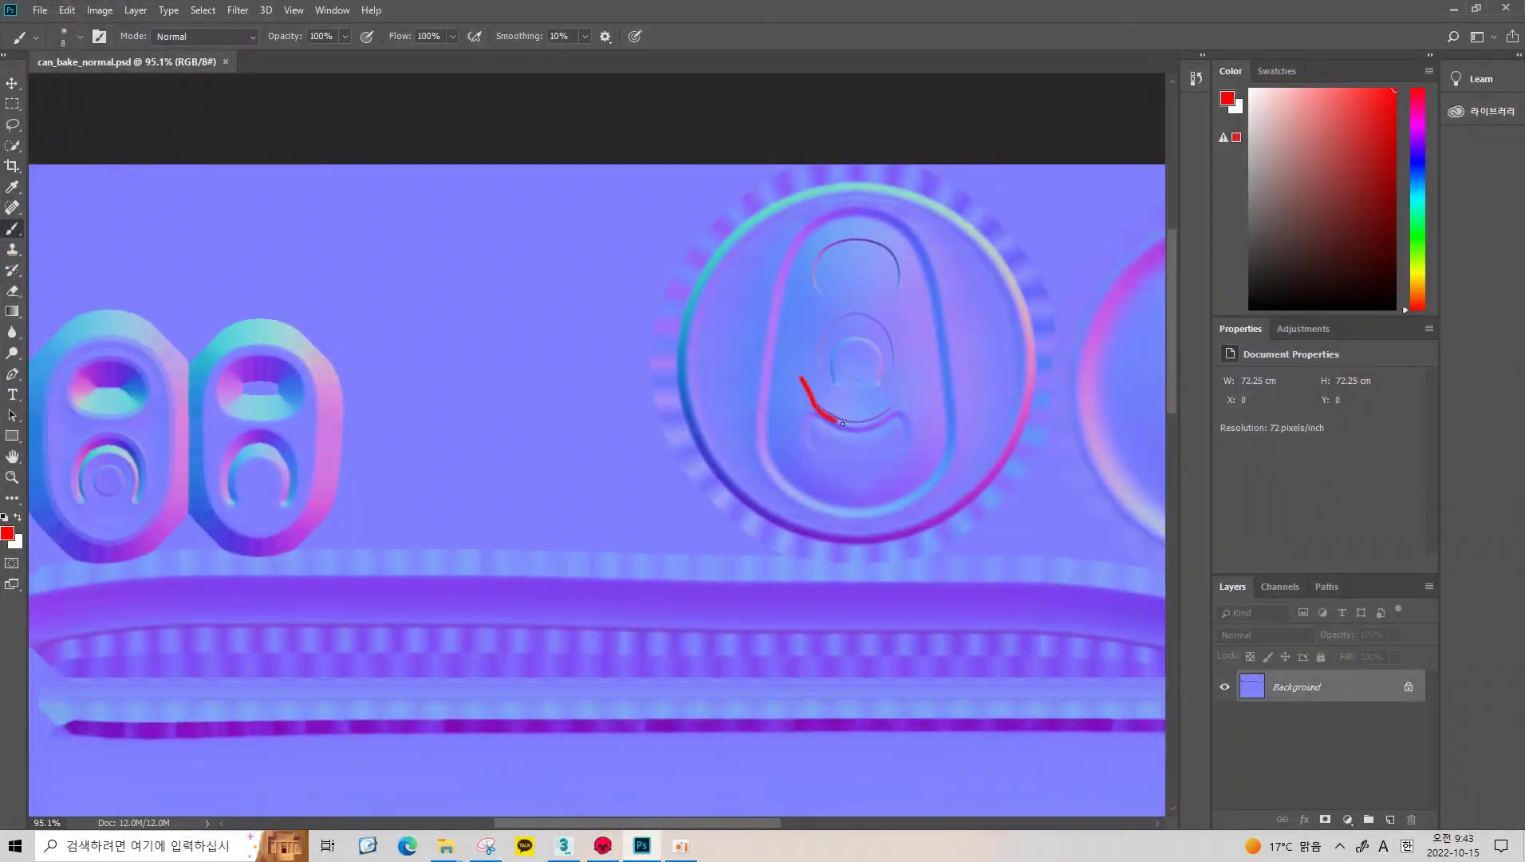
drag(842, 423, 905, 407)
key(ctrl+z)
key(alt+Tab)
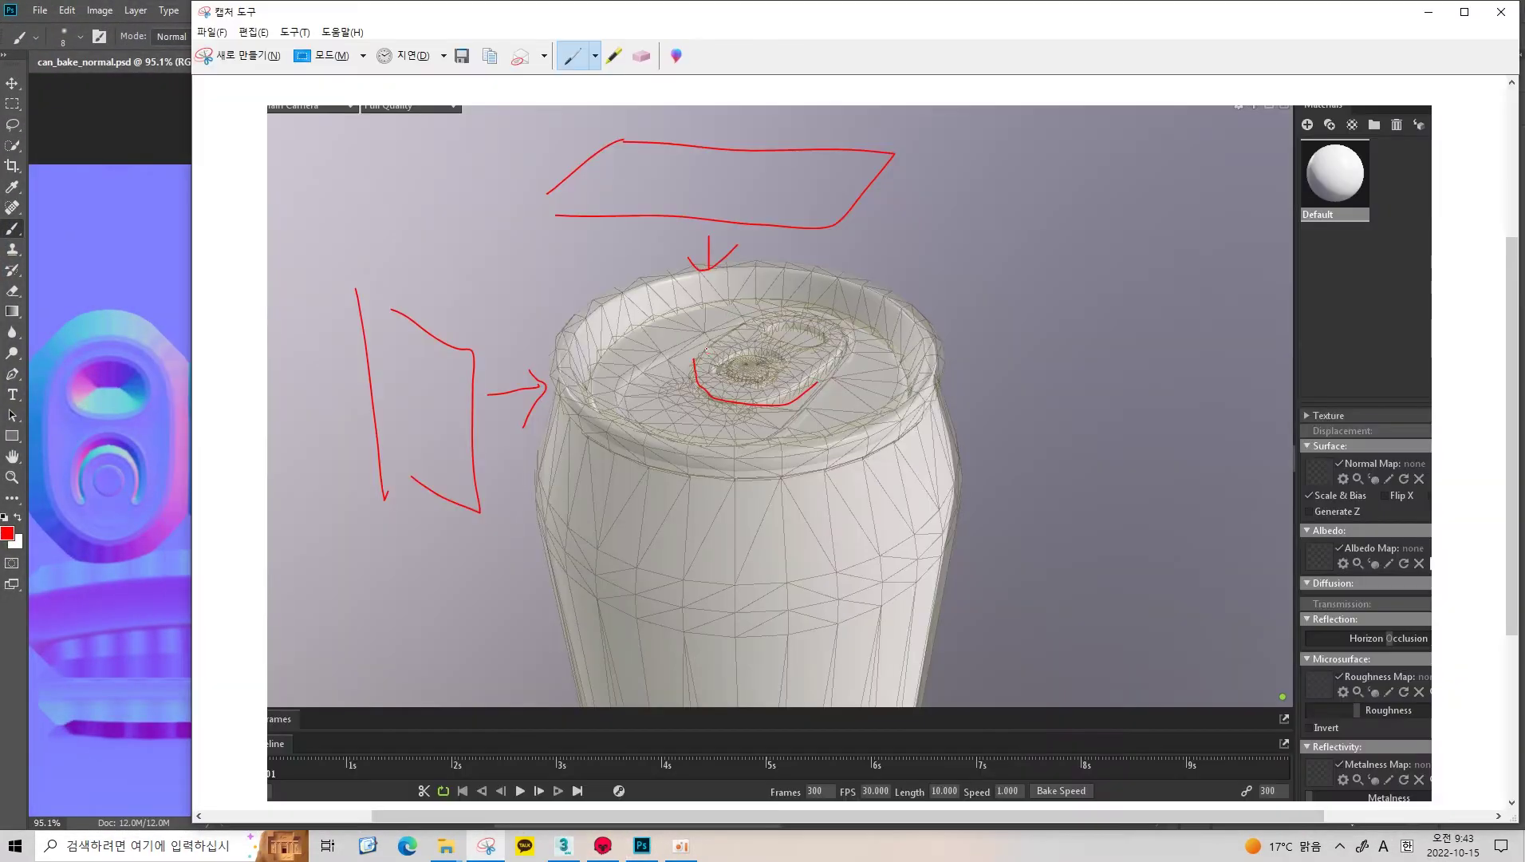
drag(722, 333, 817, 315)
drag(952, 262, 919, 341)
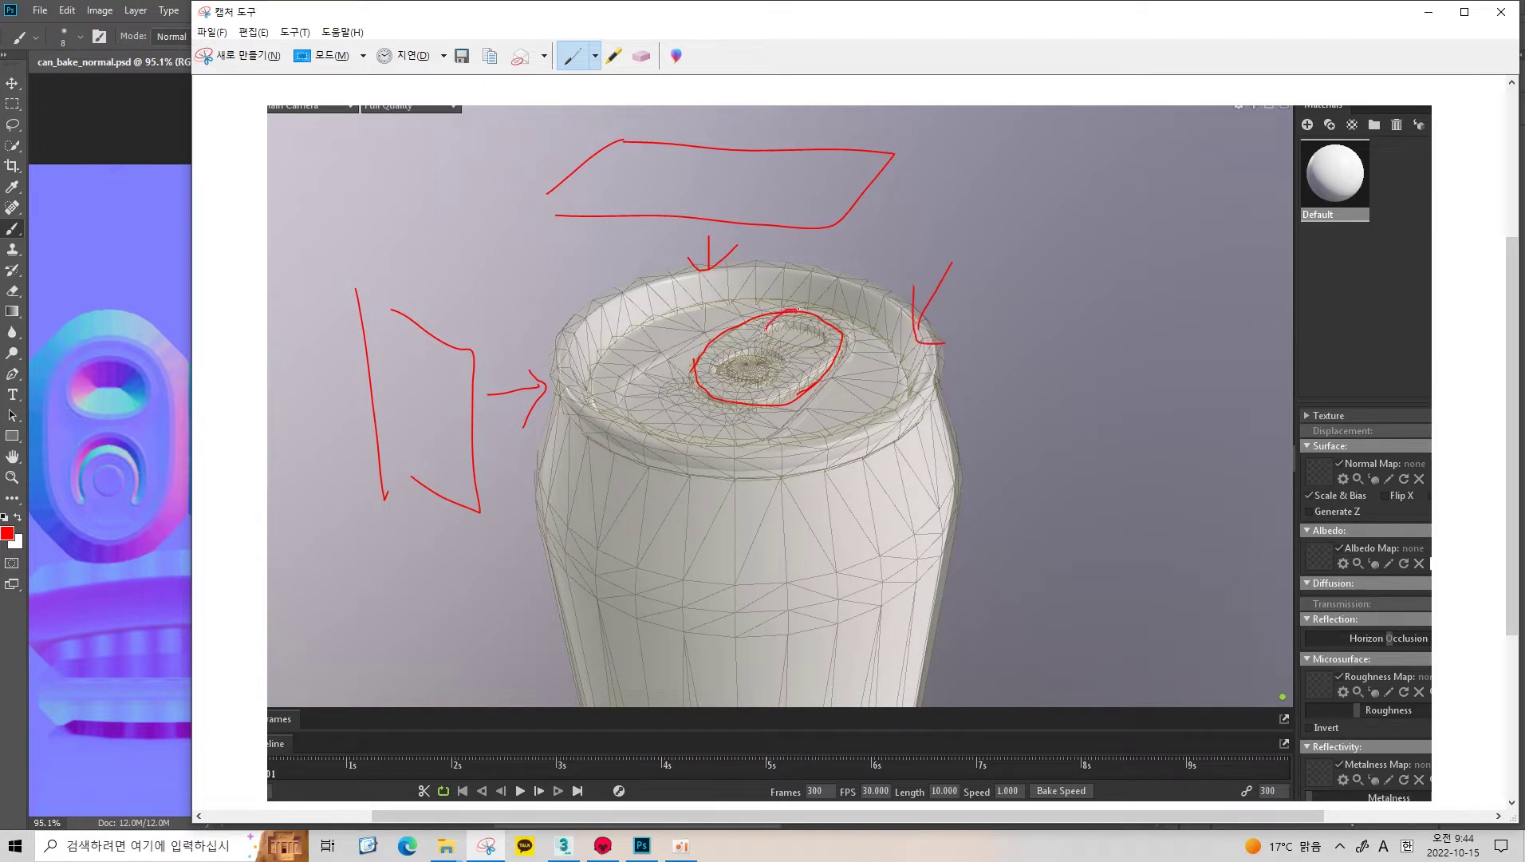
drag(799, 310, 868, 326)
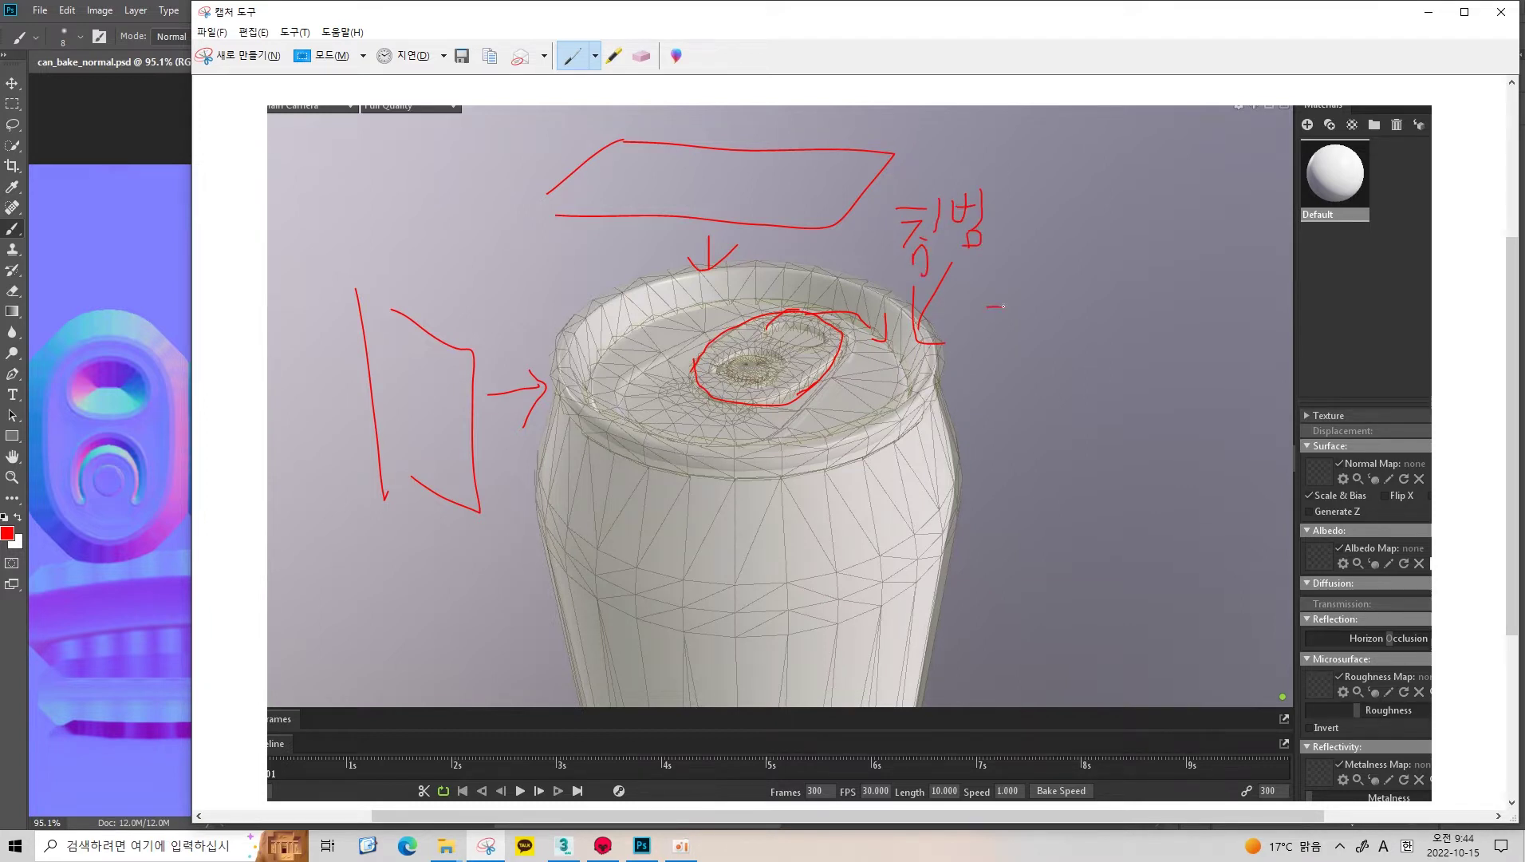
- Handwrite a red Korean note to the right of the can
drag(1097, 305, 1101, 303)
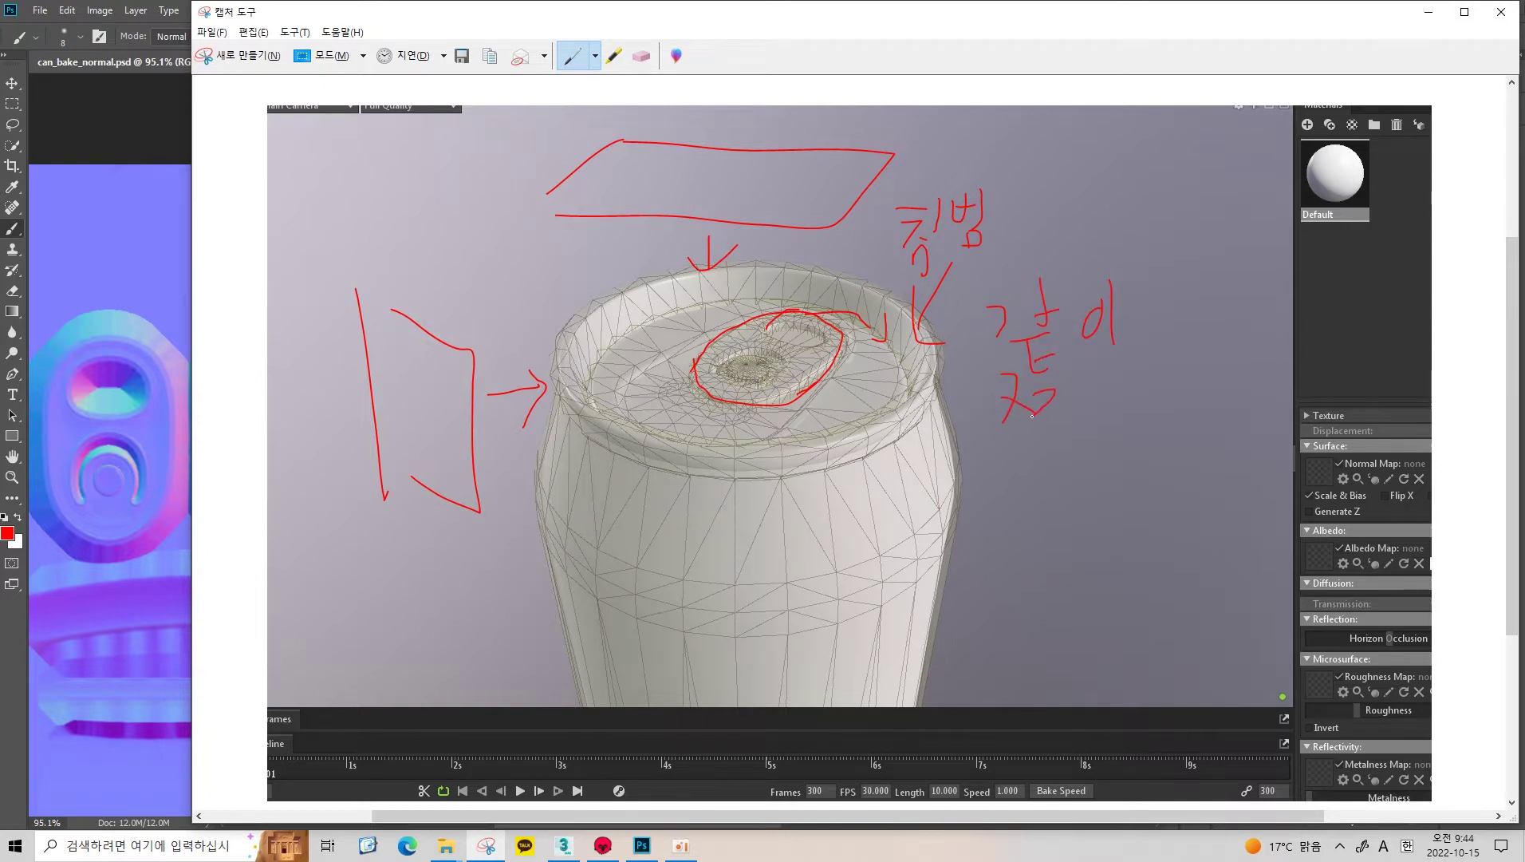
drag(1080, 369, 1114, 375)
drag(1088, 397, 1113, 427)
drag(1111, 382, 1130, 472)
key(alt+Tab)
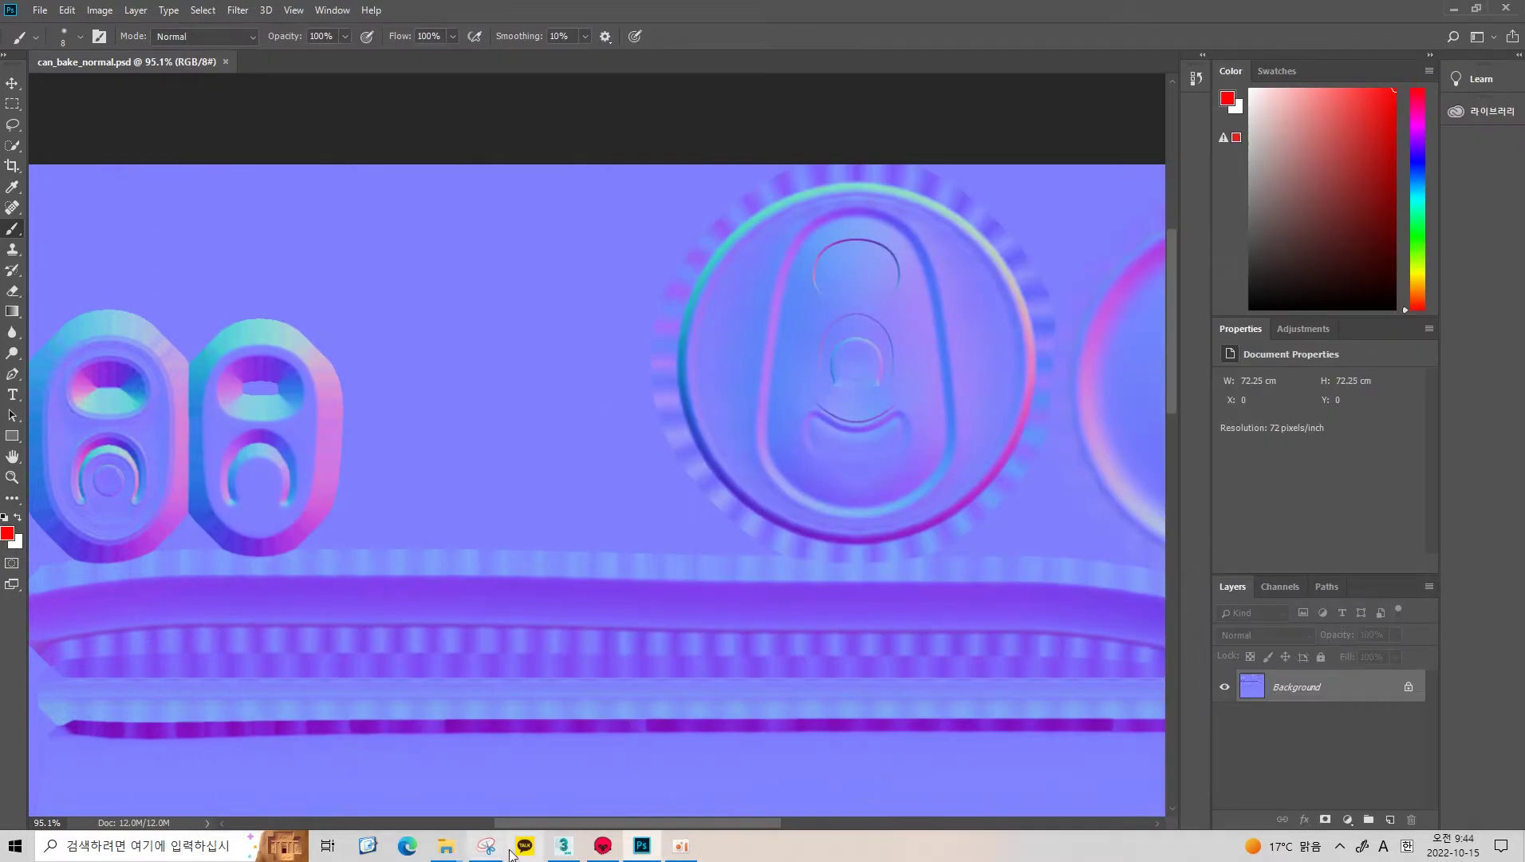
- Unhide Layer001 and select can01_high through can03_high beside the low-poly can
key(alt+Tab)
click(832, 313)
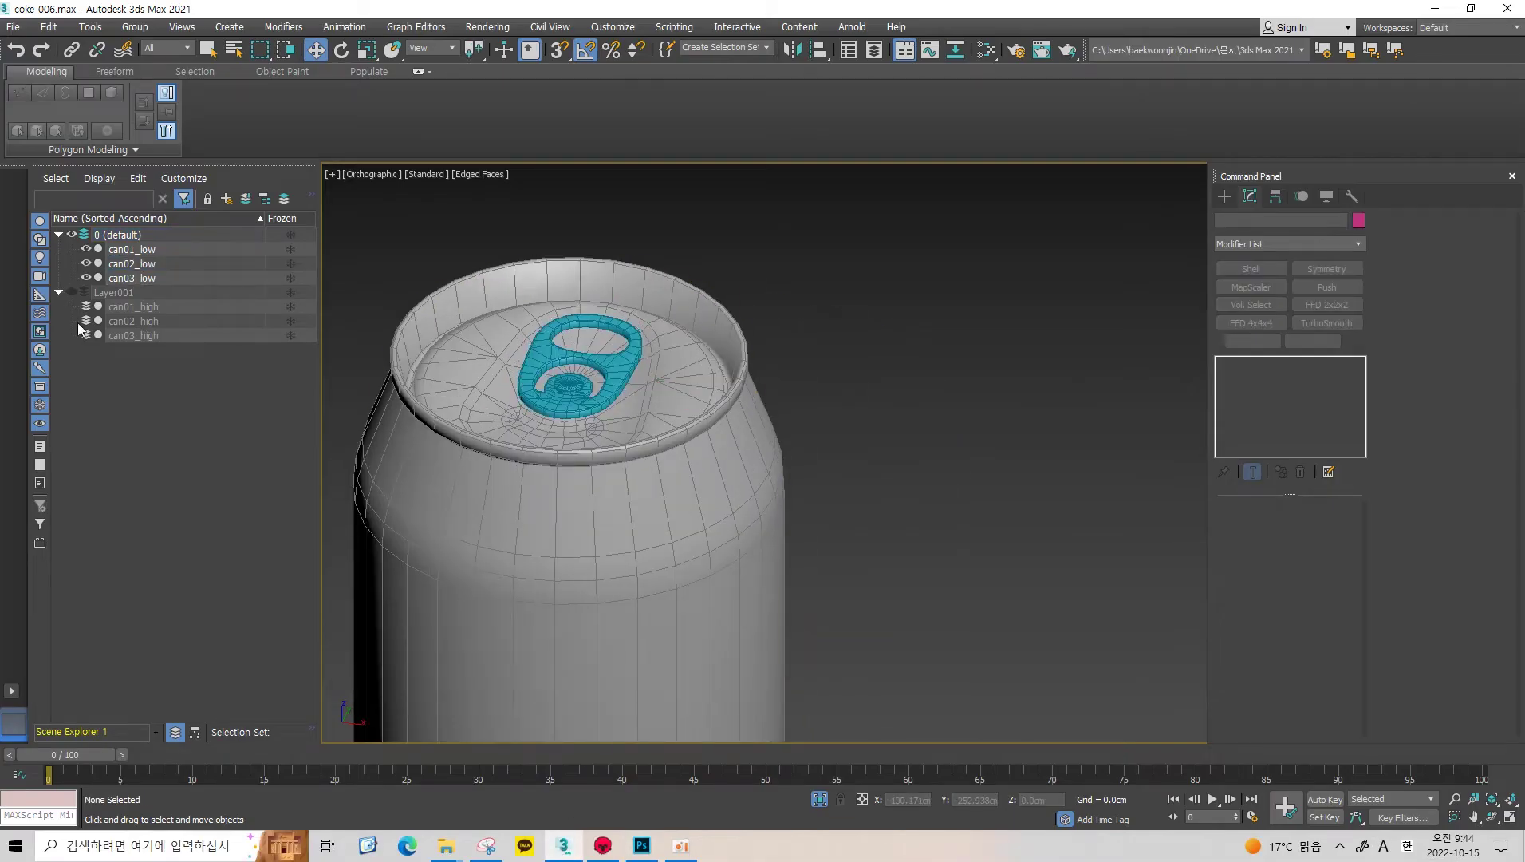
click(72, 292)
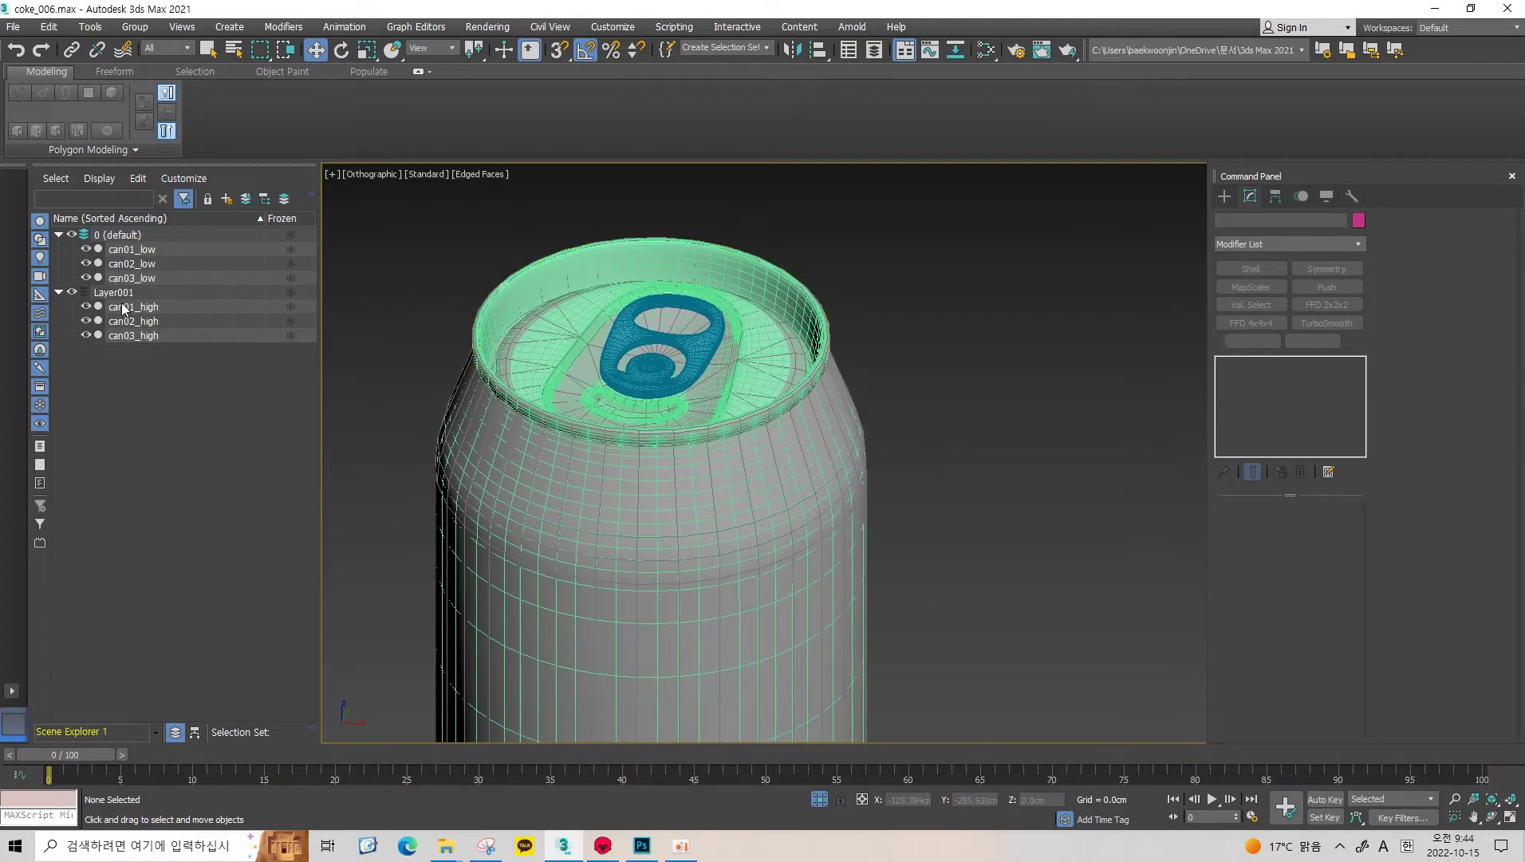
click(127, 308)
click(139, 335)
shift+click(194, 308)
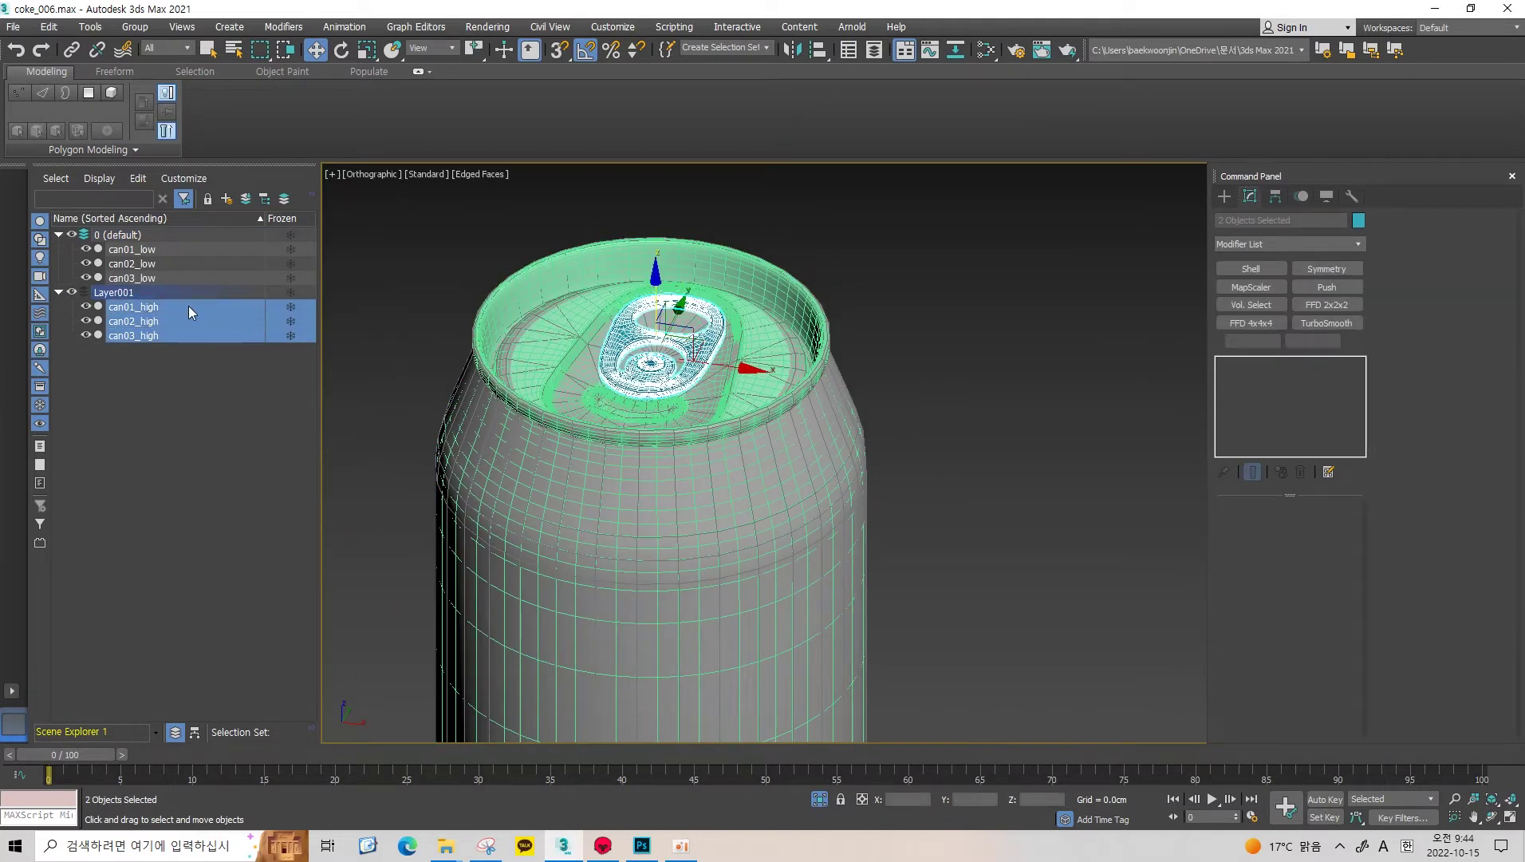
scroll(733, 425, down, 3)
- Select each low/high pair in turn: pull tabs, can bodies, then rivets
click(851, 279)
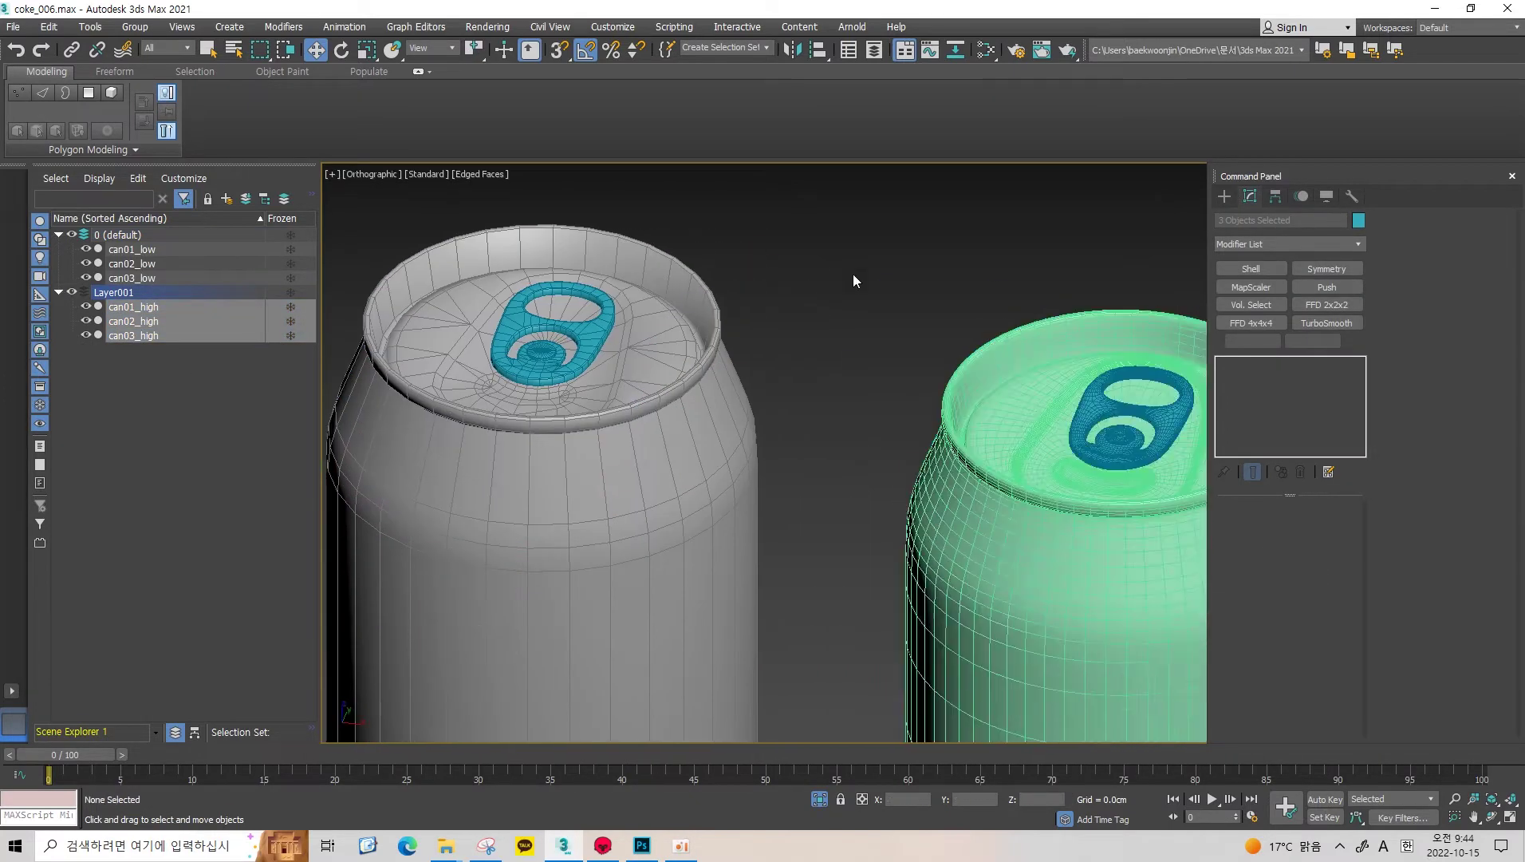
click(576, 313)
scroll(911, 368, up, 2)
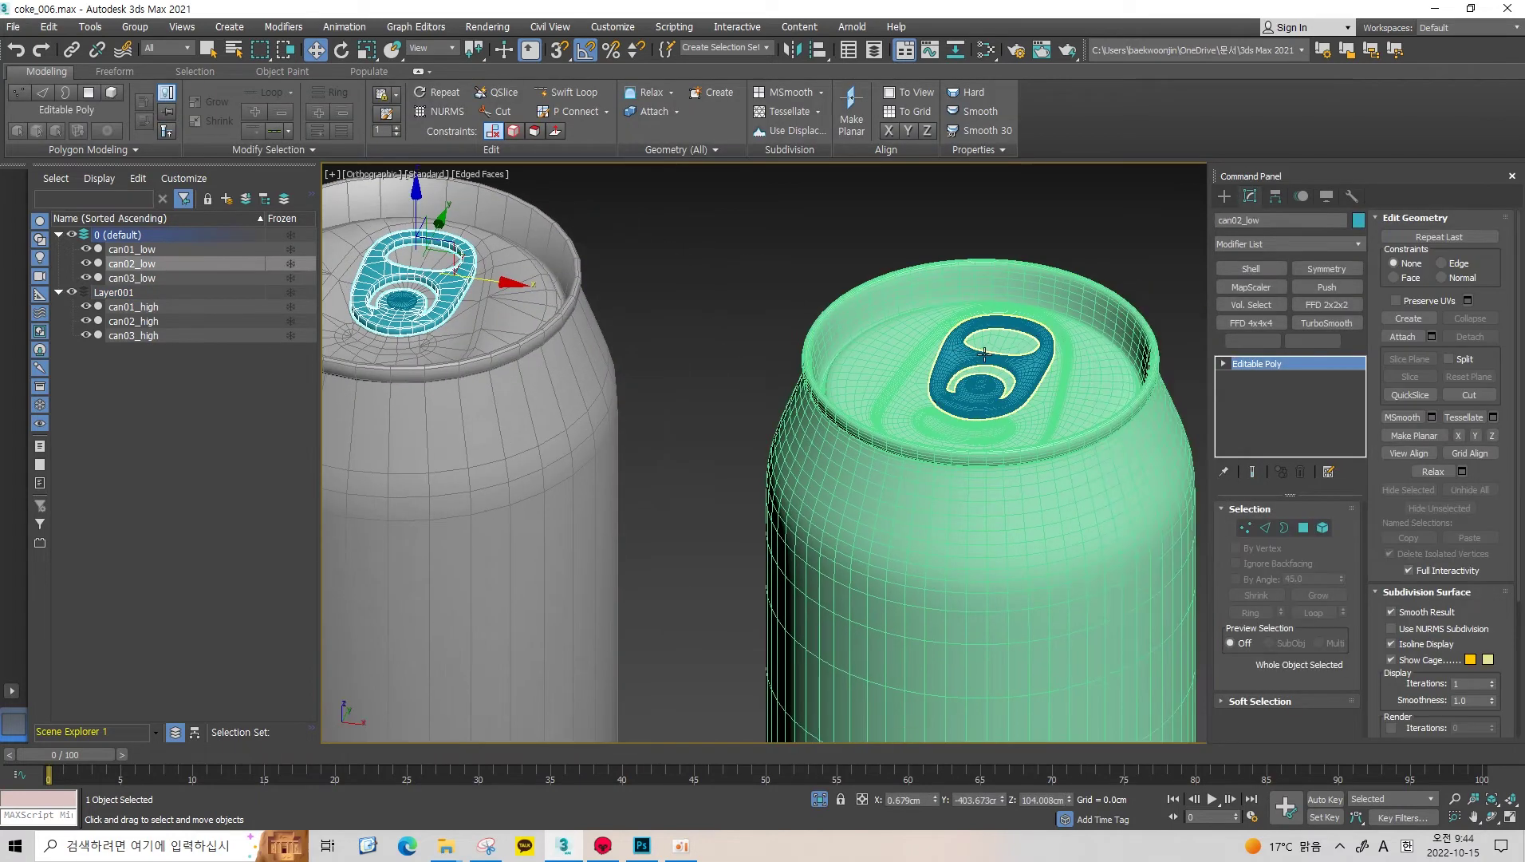
ctrl+click(910, 367)
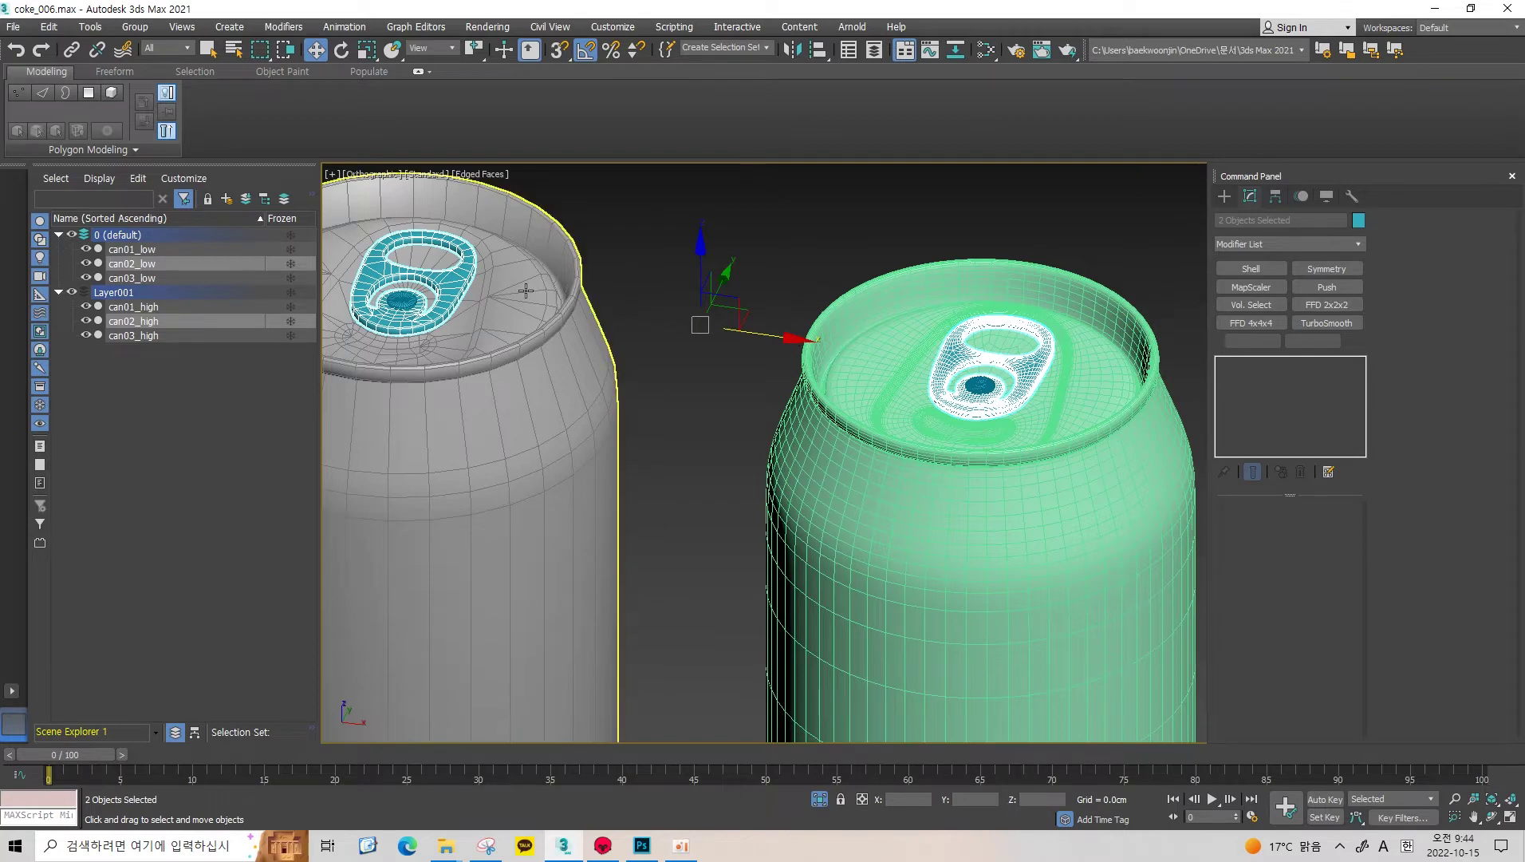
click(590, 359)
ctrl+click(798, 386)
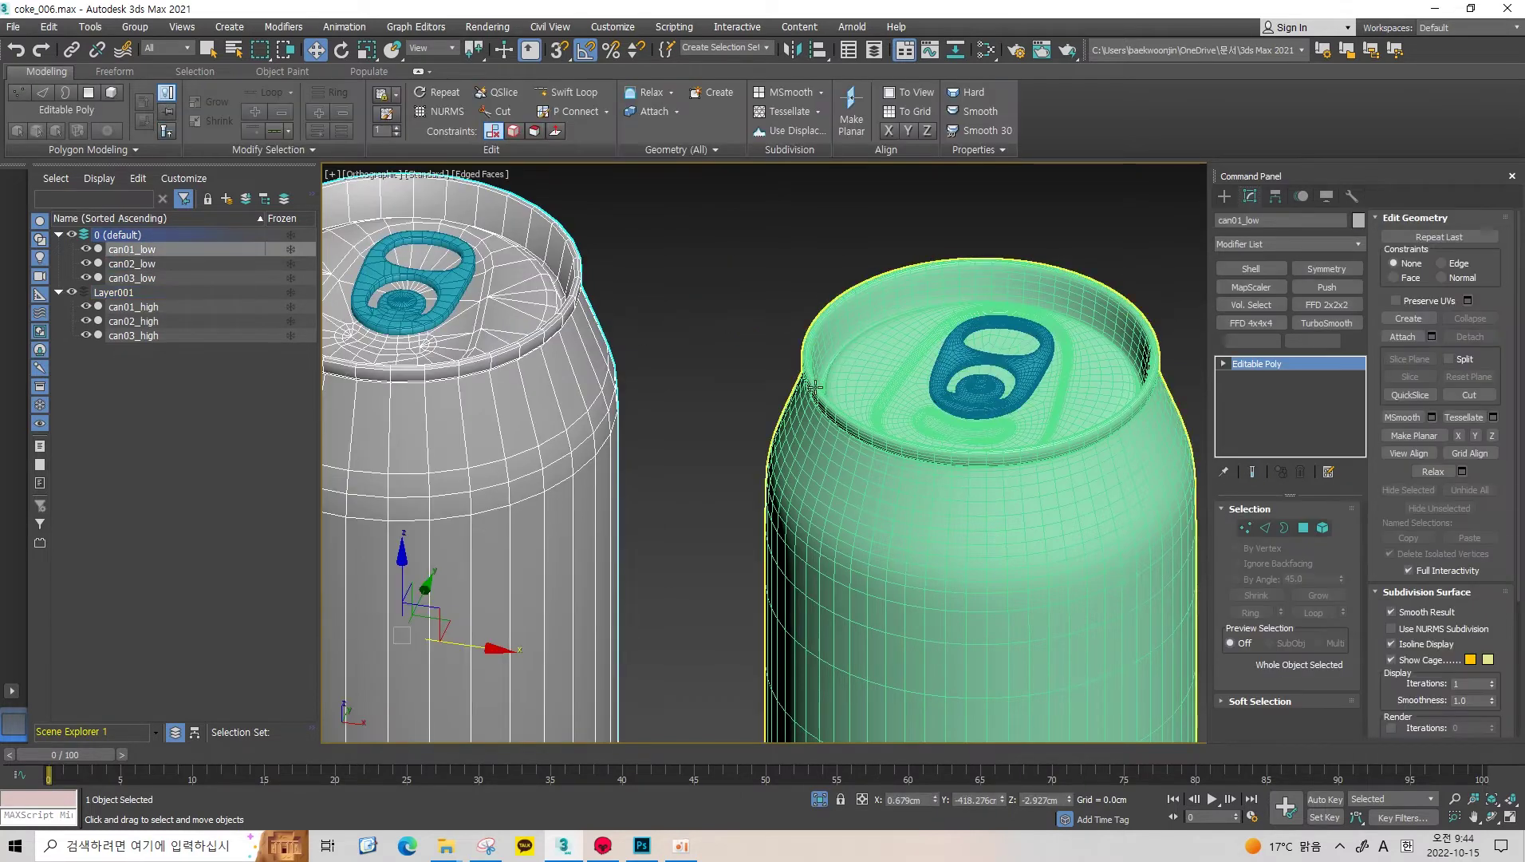
click(398, 300)
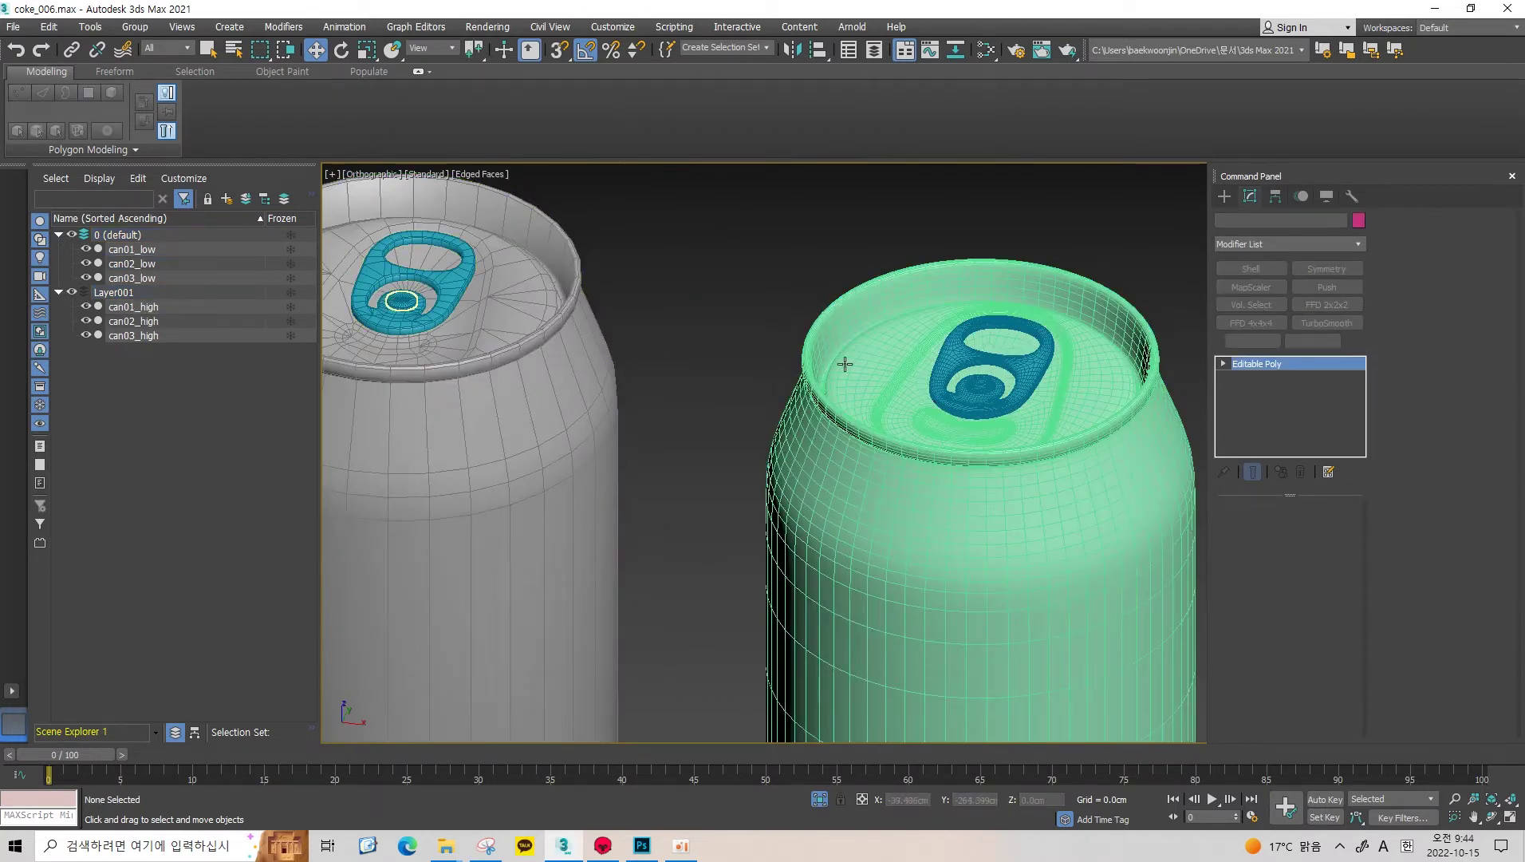
ctrl+click(981, 389)
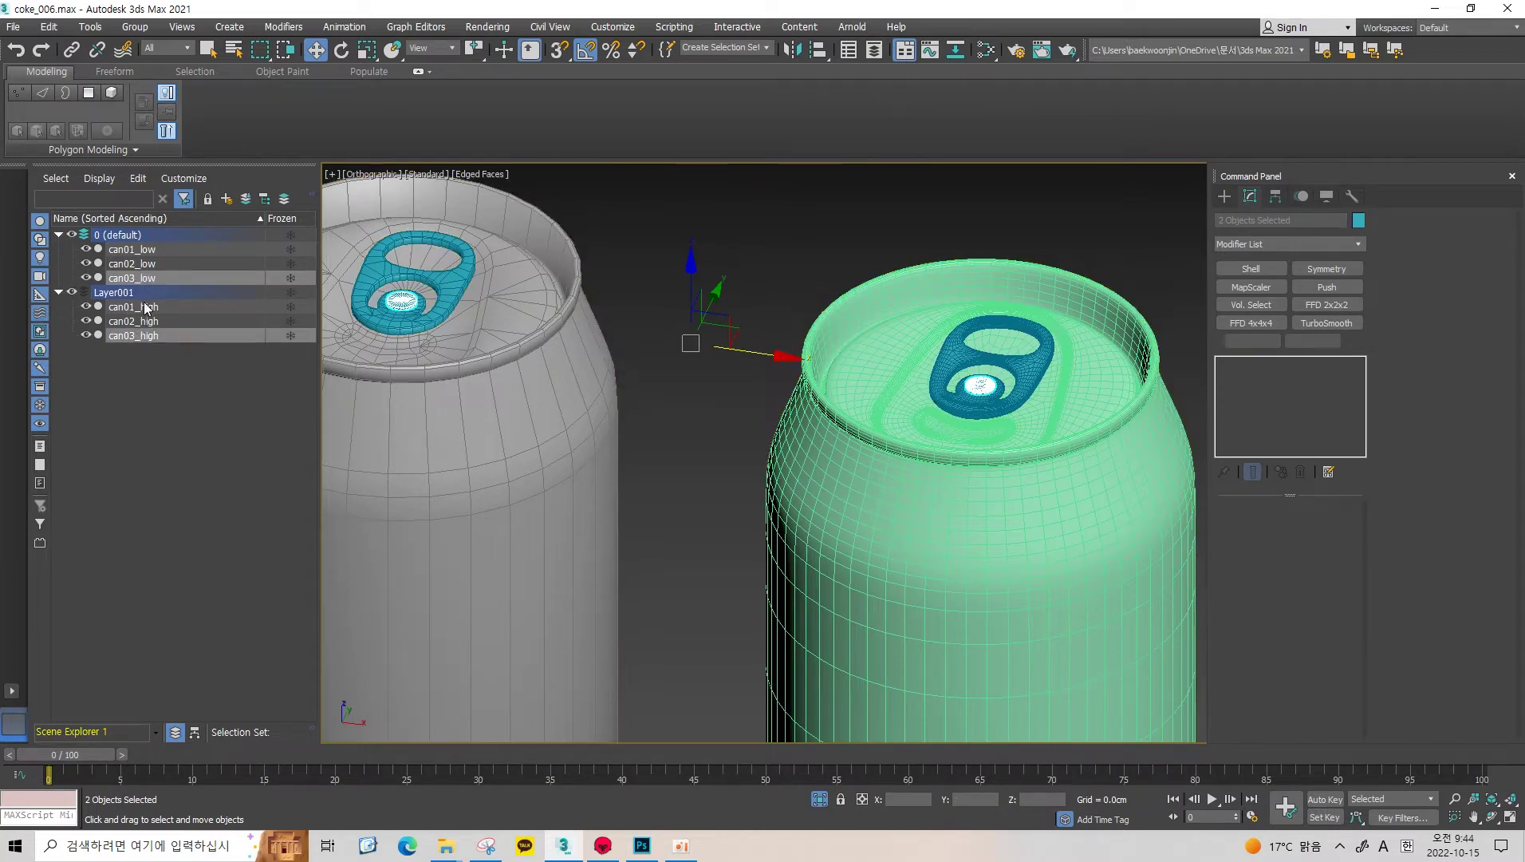
- Select the three low-poly parts, starting from can01_low
click(637, 265)
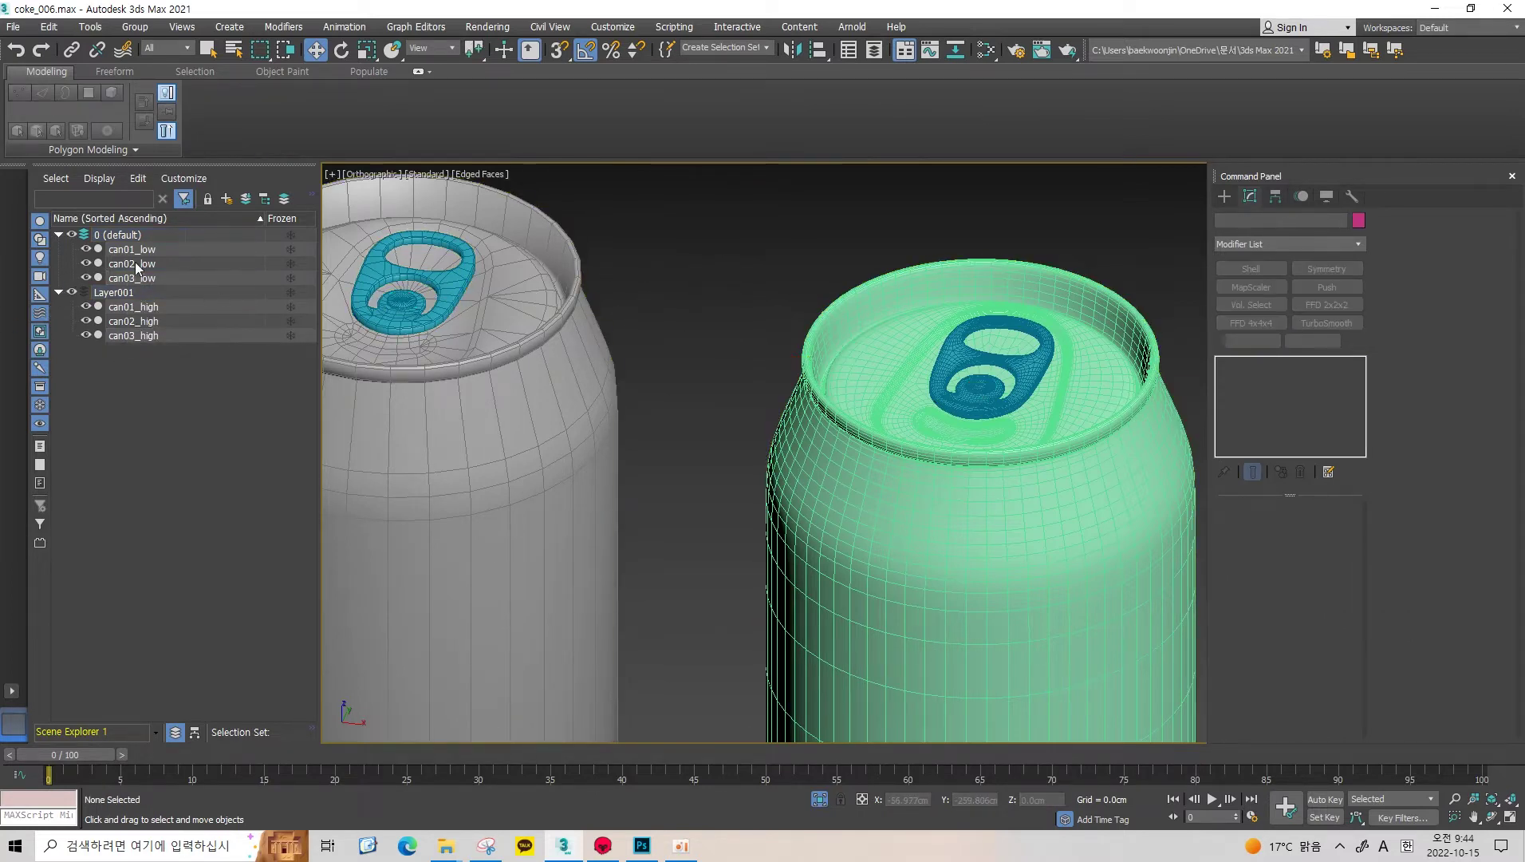
click(154, 274)
shift+click(157, 253)
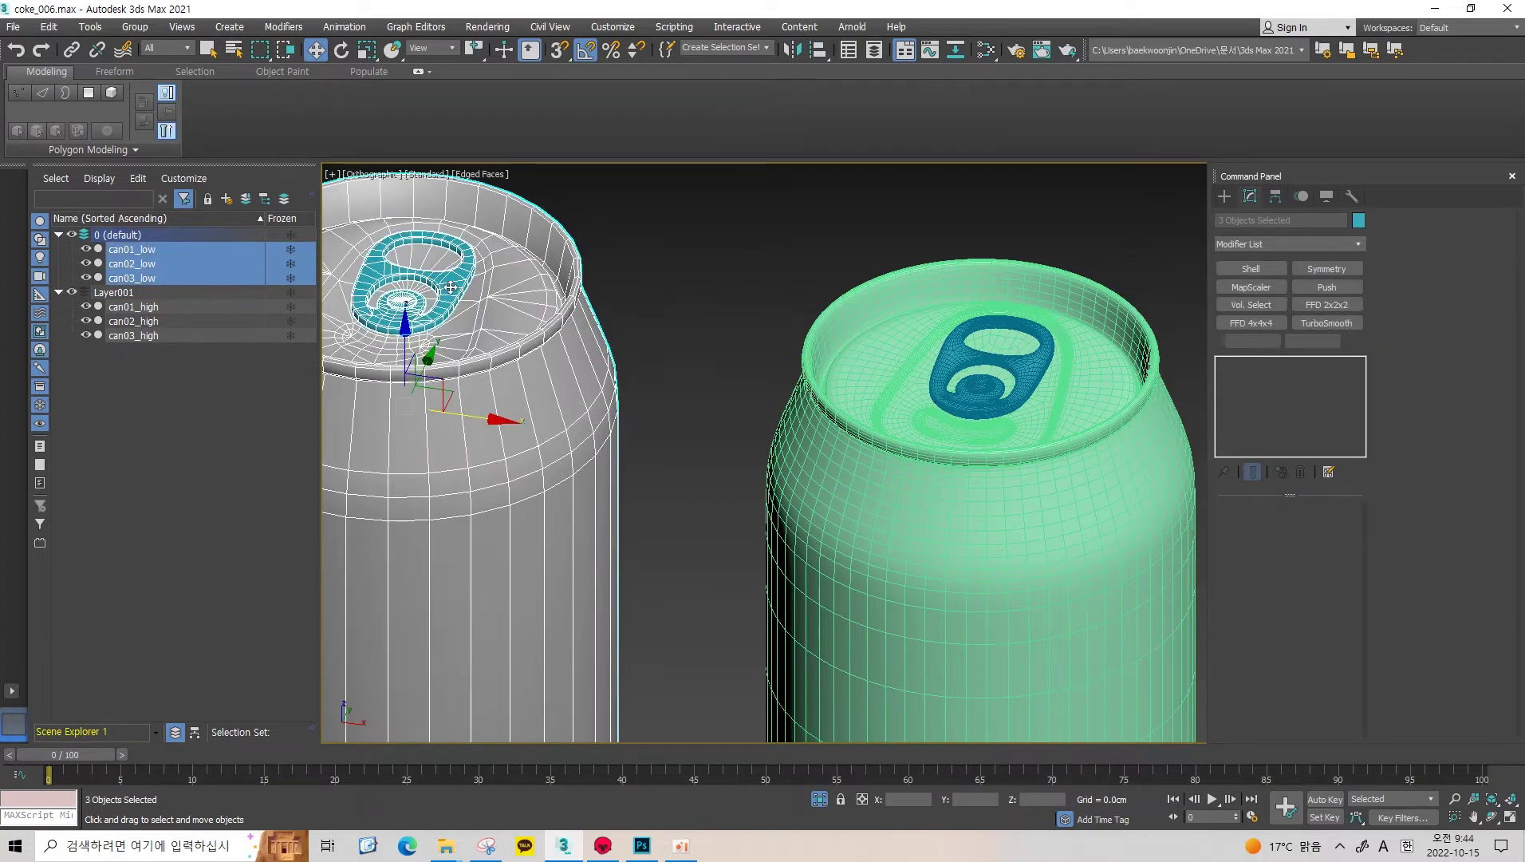
click(131, 249)
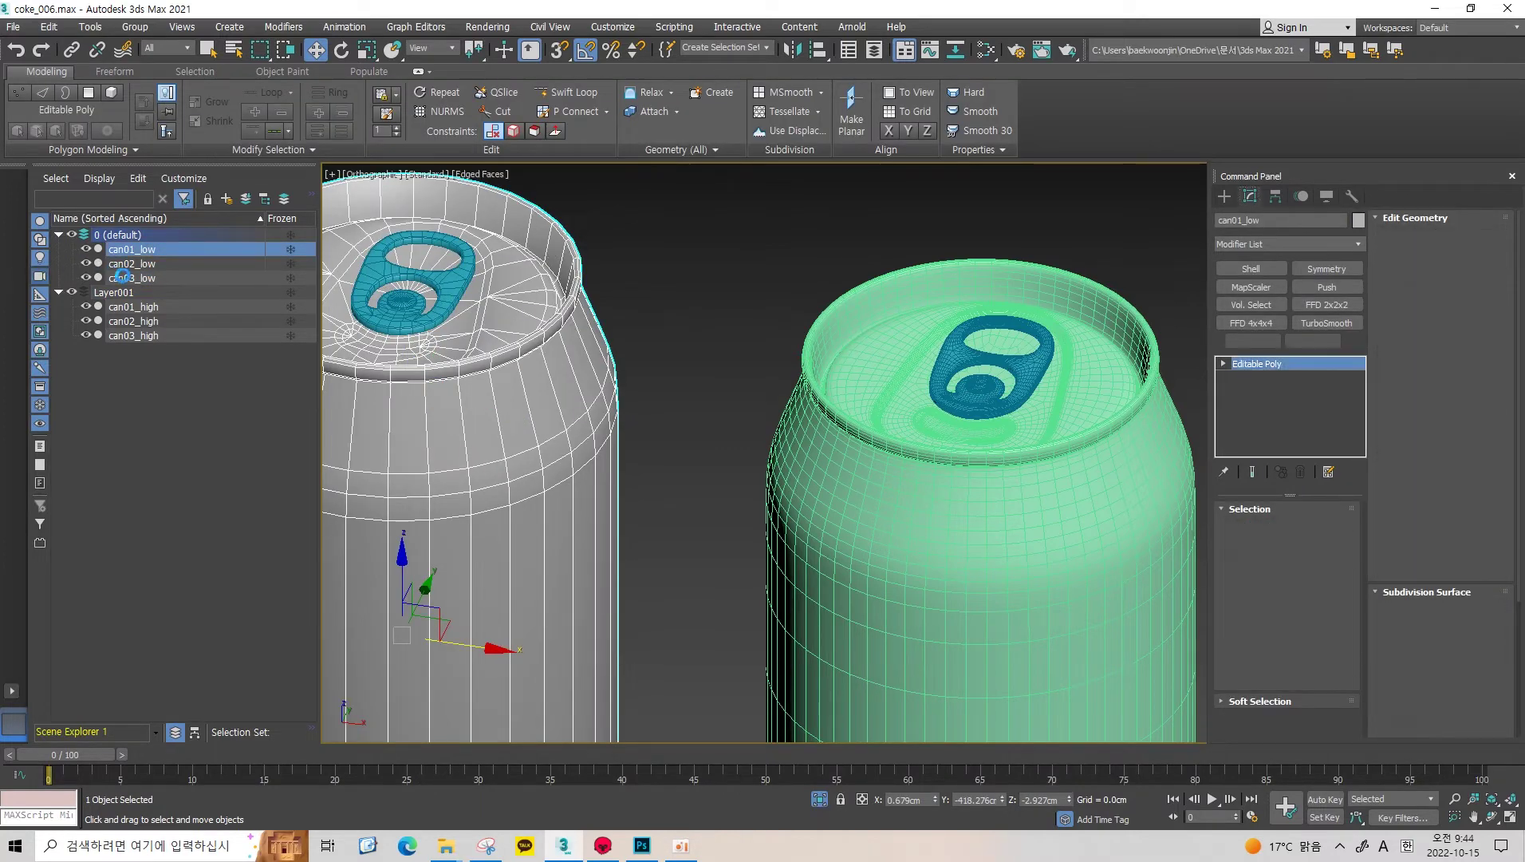
click(121, 275)
scroll(594, 366, down, 3)
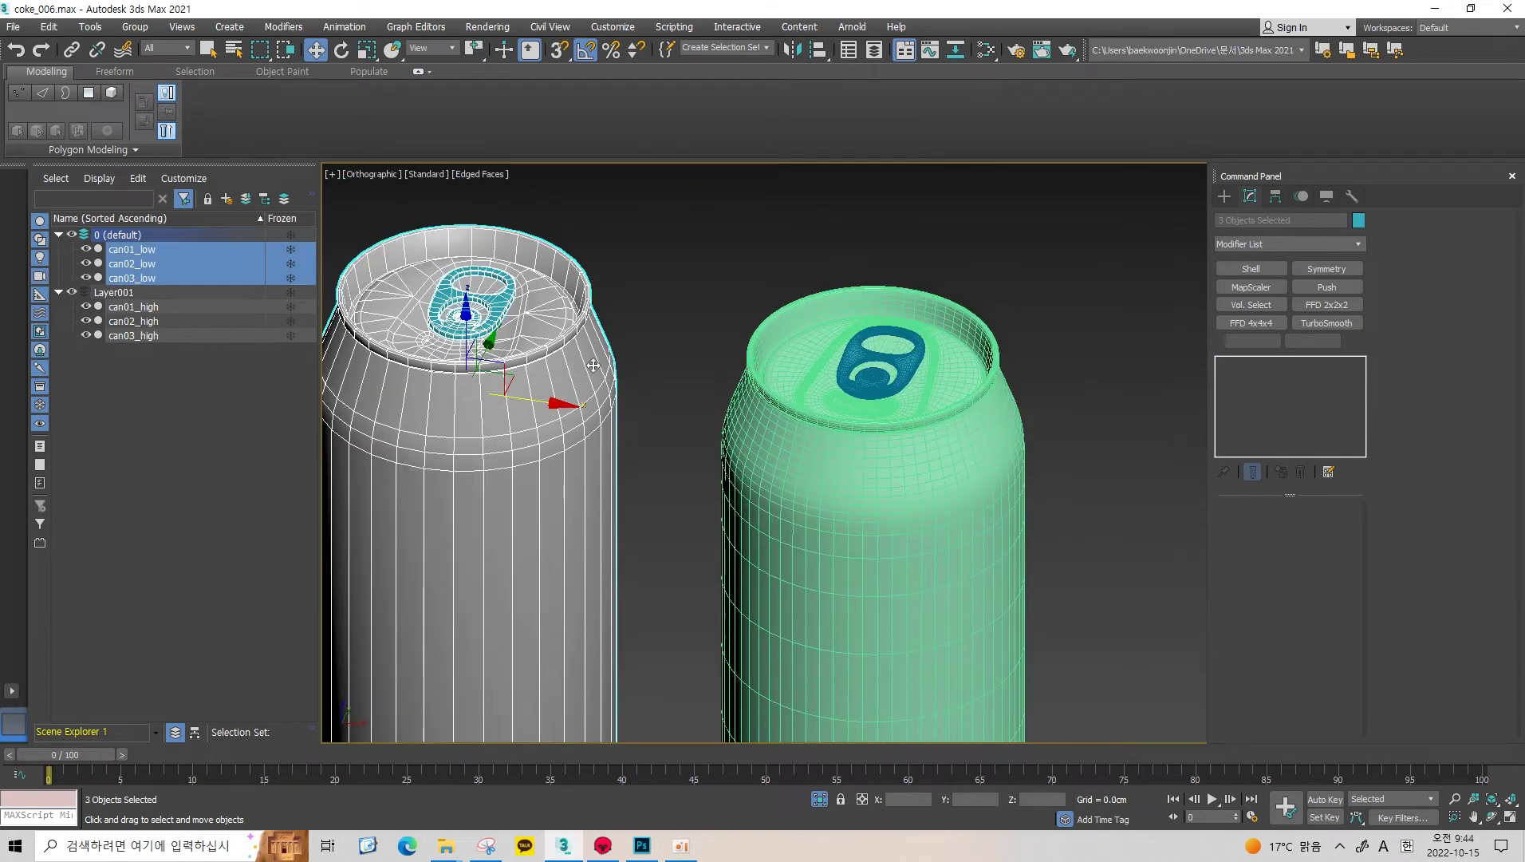
- Select the three high-poly parts on the right can, clear the selection, and return to Photoshop
click(682, 286)
middle_drag(681, 286, 702, 324)
key(ctrl+z)
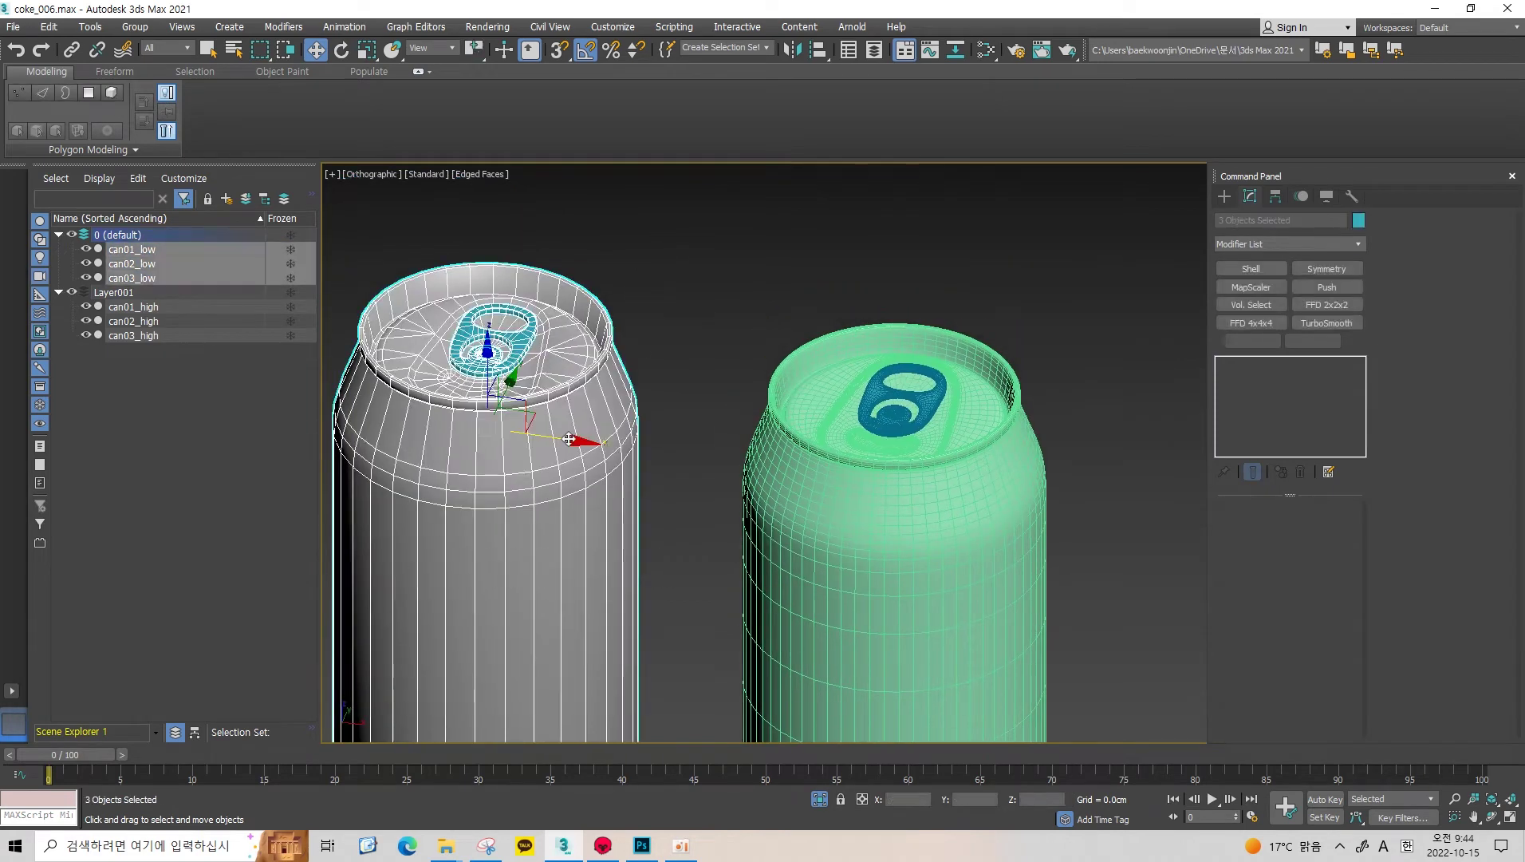
click(765, 311)
drag(766, 311, 910, 403)
click(477, 359)
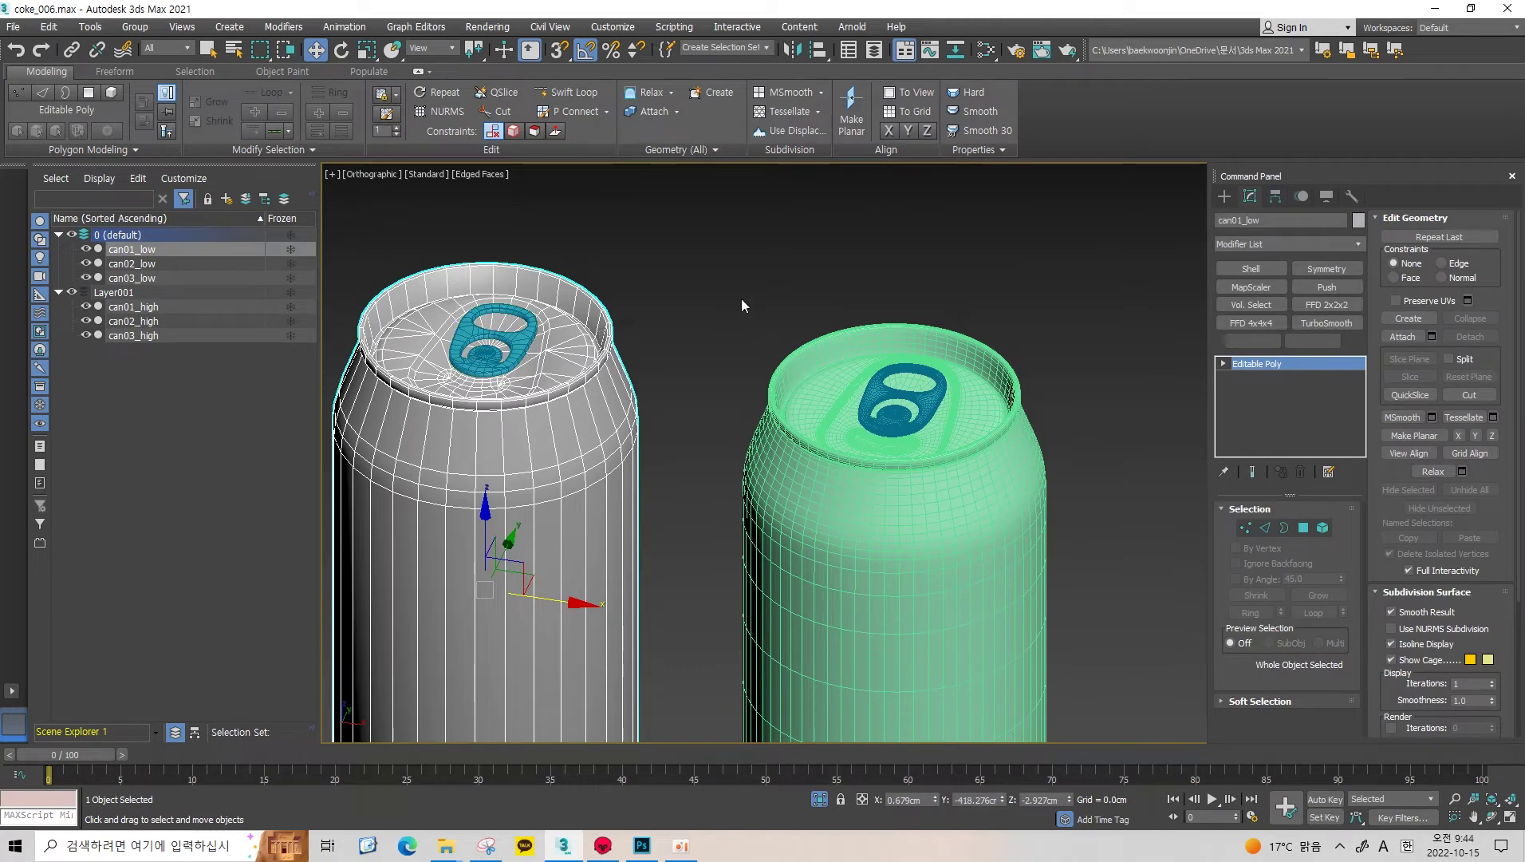
click(741, 298)
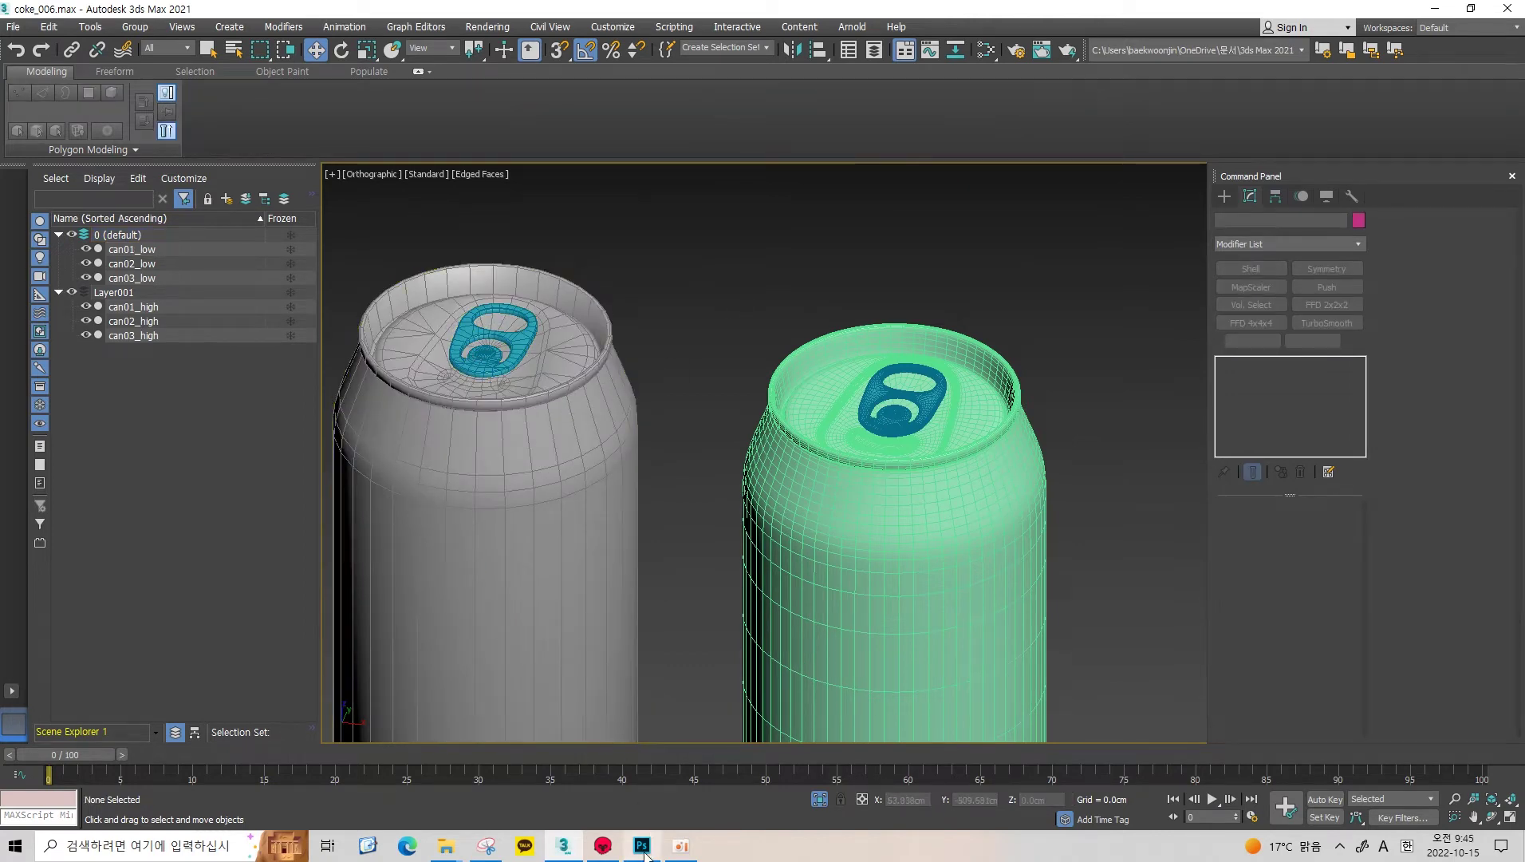
click(643, 847)
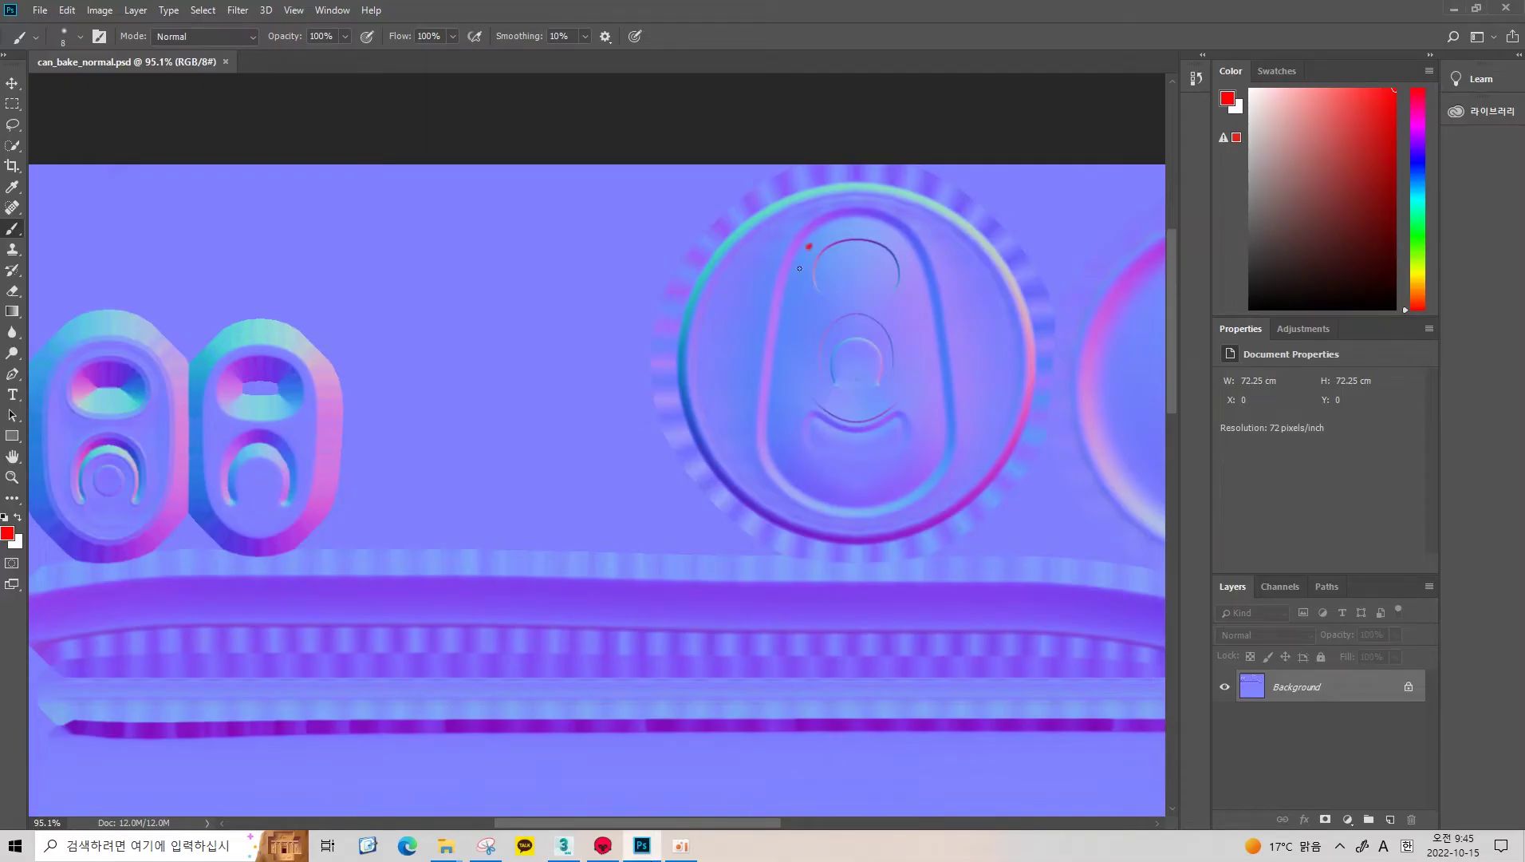
- Loop the large and left pull tabs in red on the old normal map, undo, and go to Marmoset
drag(799, 268, 779, 197)
drag(240, 314, 204, 362)
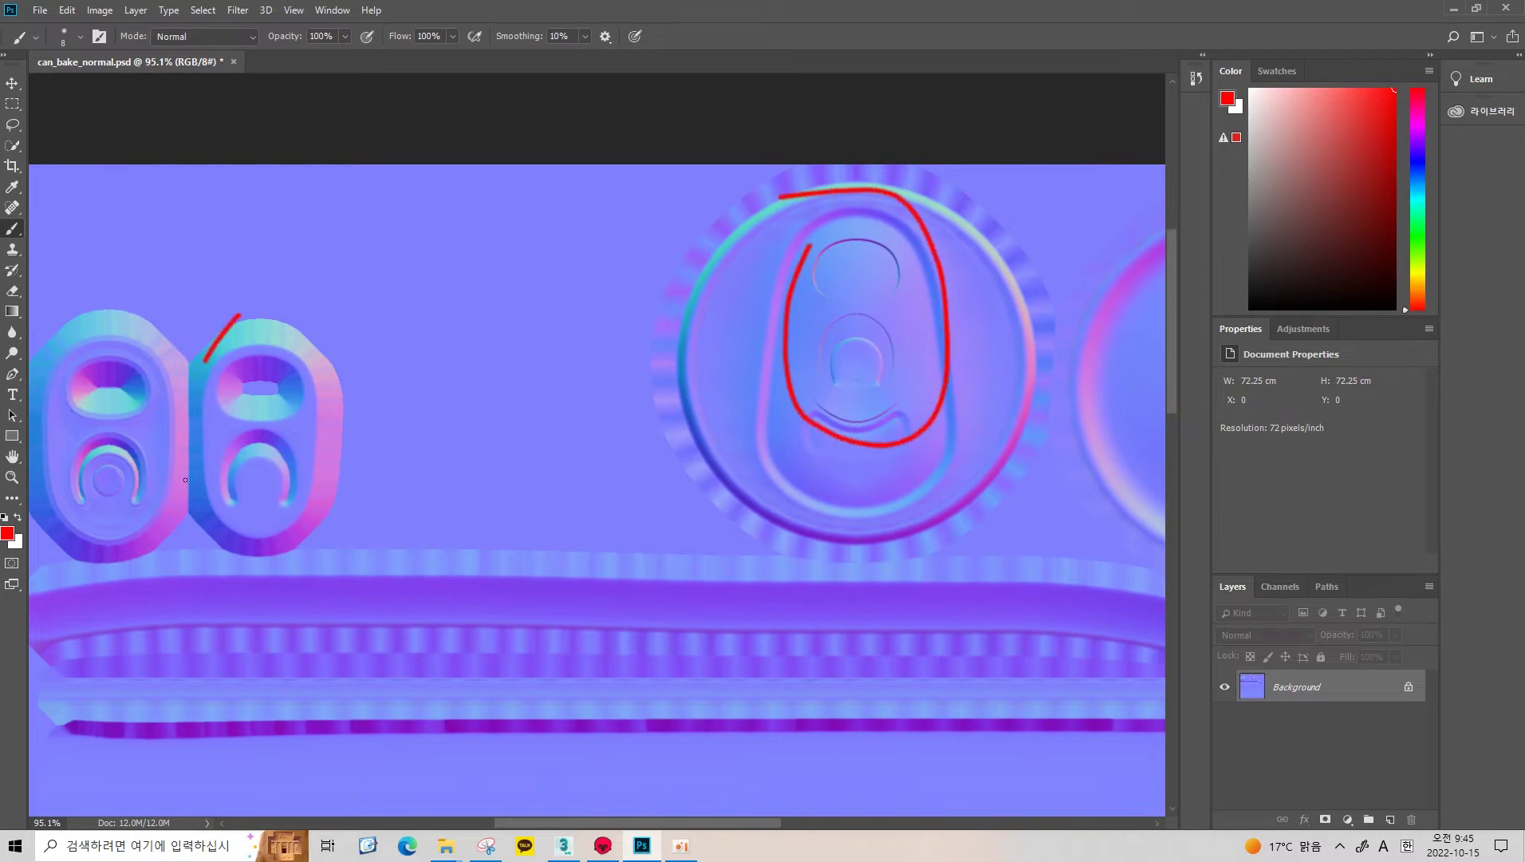
drag(185, 480, 305, 335)
mouse_move(844, 210)
mouse_down()
mouse_move(855, 446)
mouse_move(907, 231)
mouse_up()
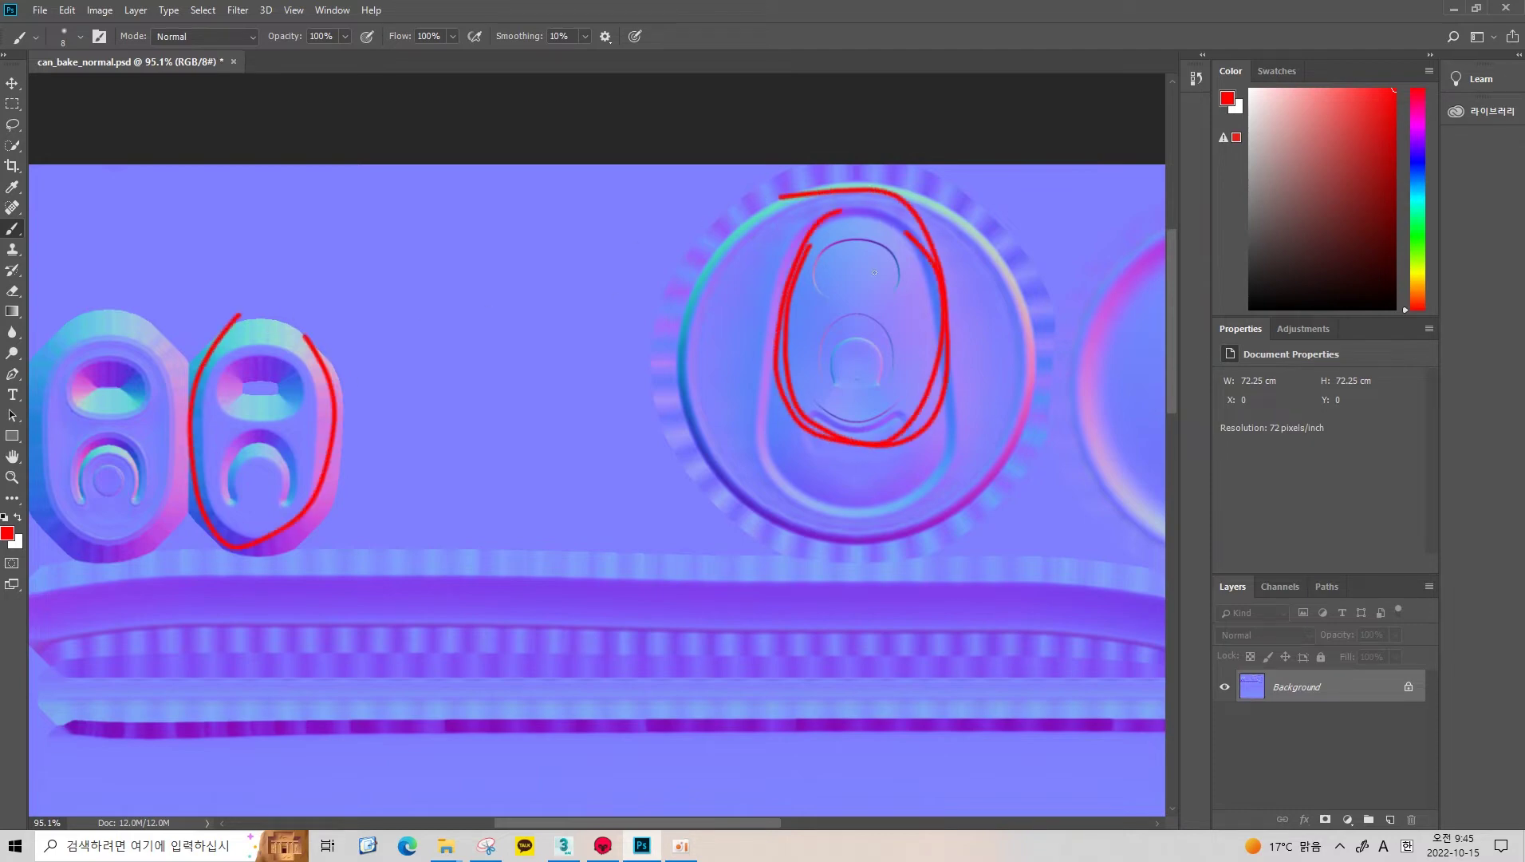
key(ctrl+z)
key(ctrl+z)
key(ctrl+z)
key(ctrl+z)
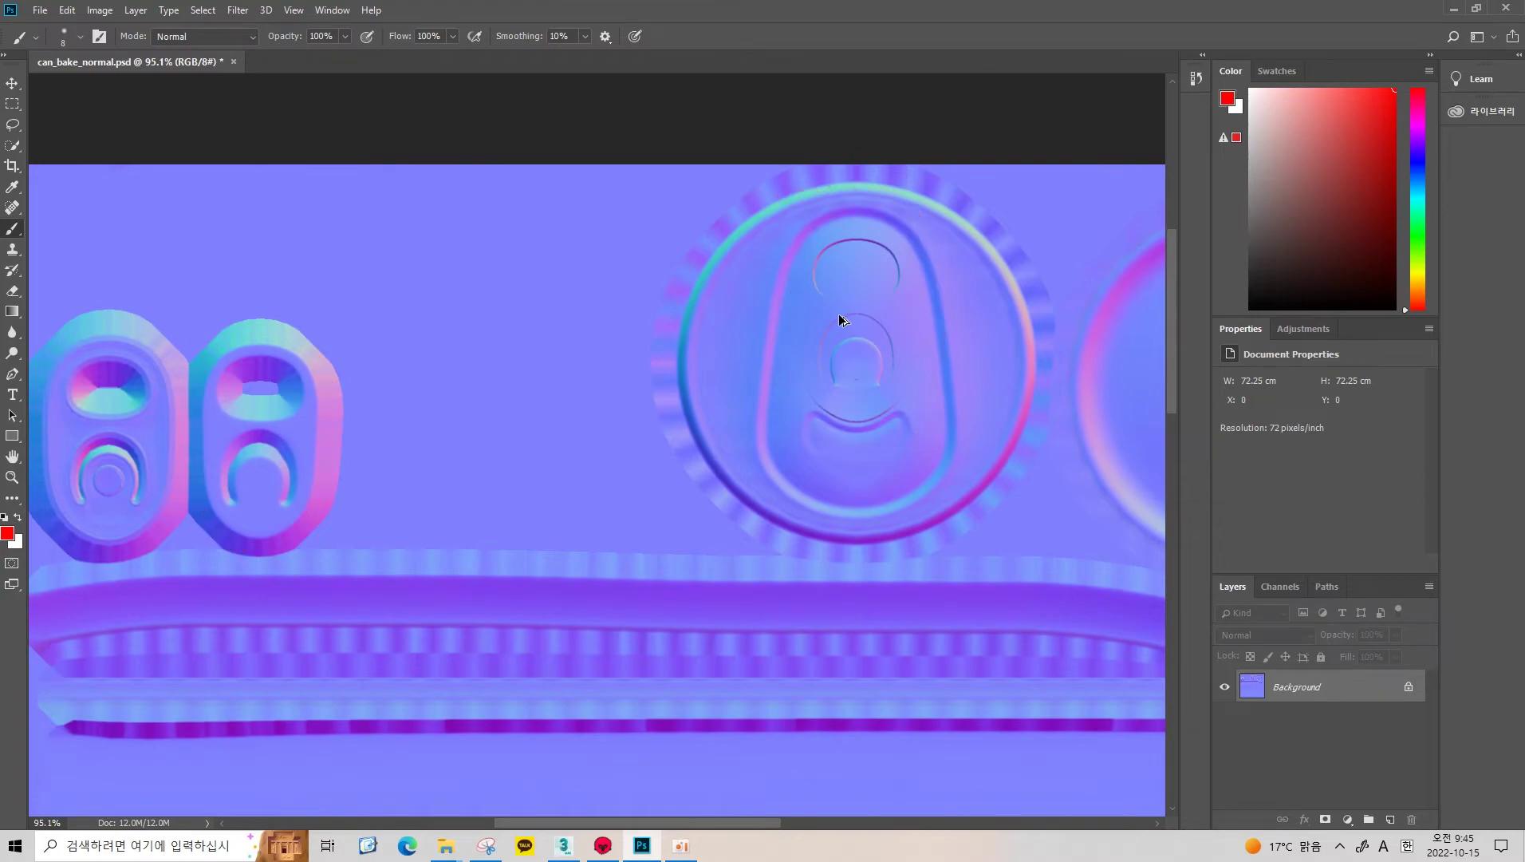
click(564, 845)
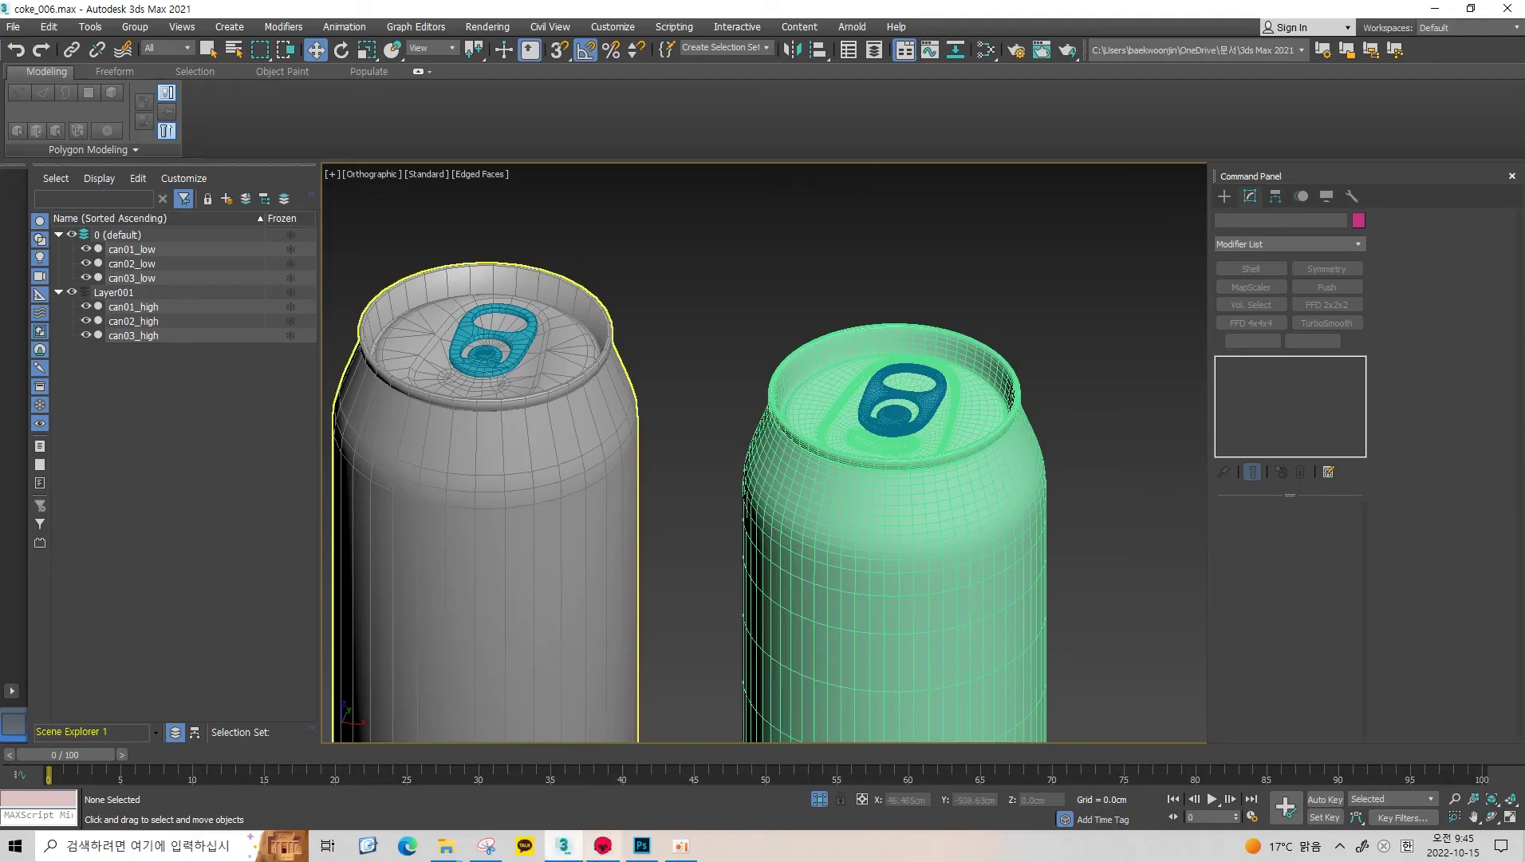
click(602, 844)
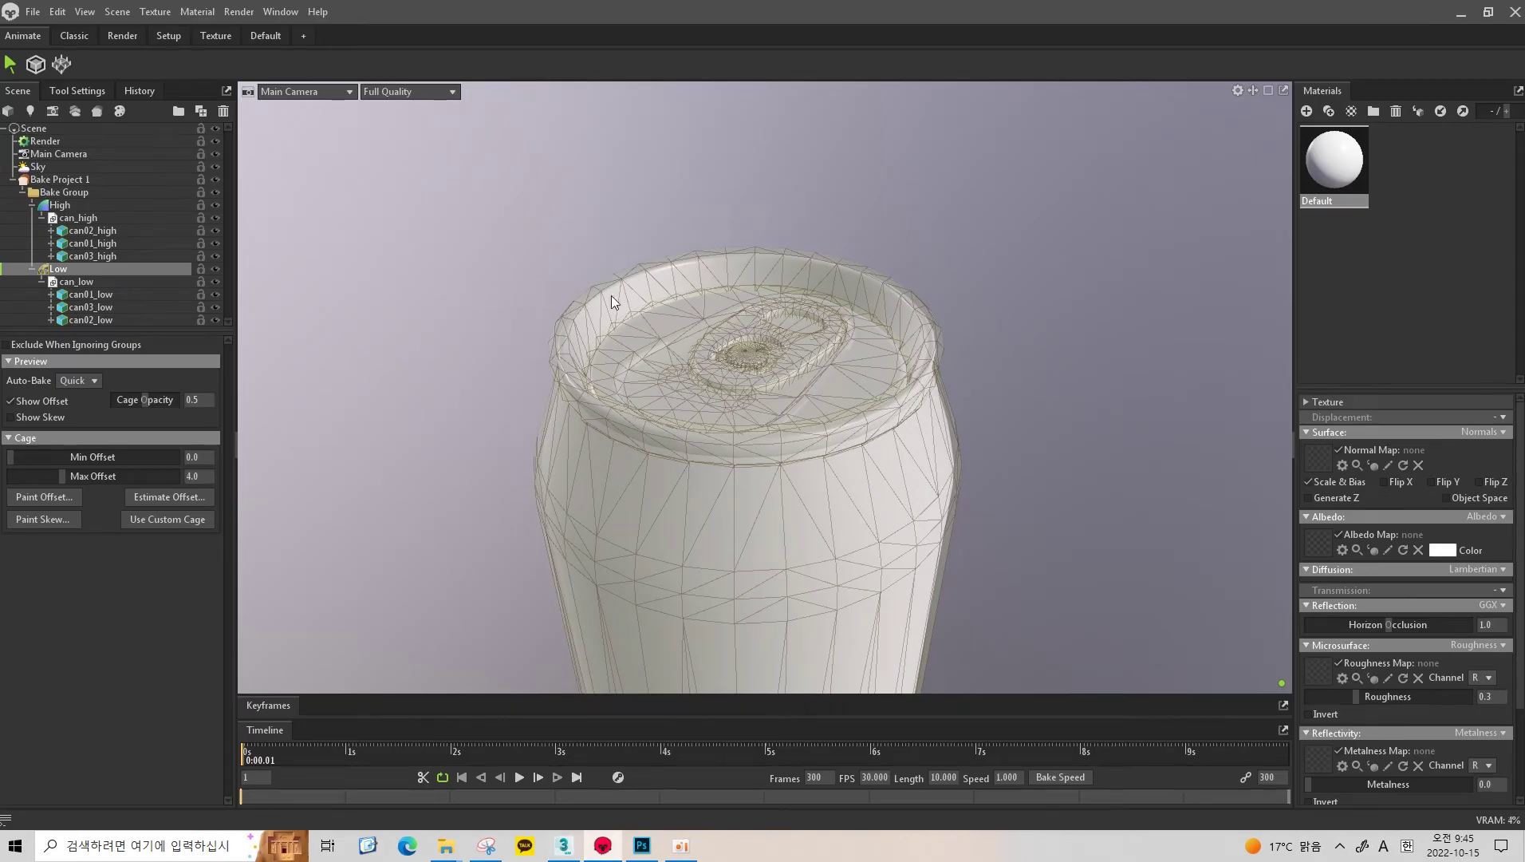
- Expand Bake Group to inspect its High and Low children, then collapse and select it
drag(613, 300, 574, 287)
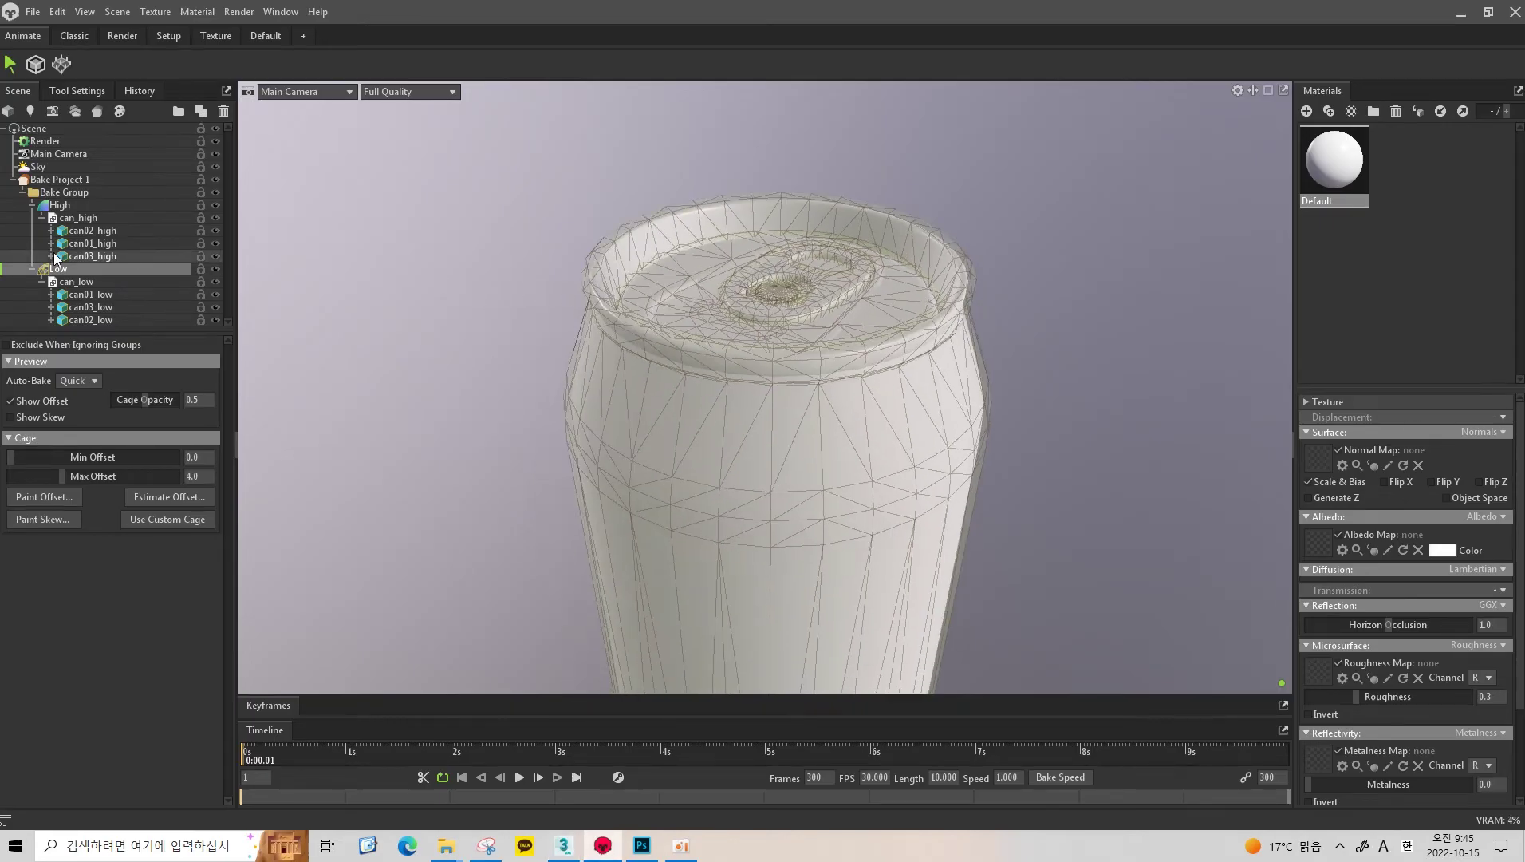
click(80, 192)
click(22, 193)
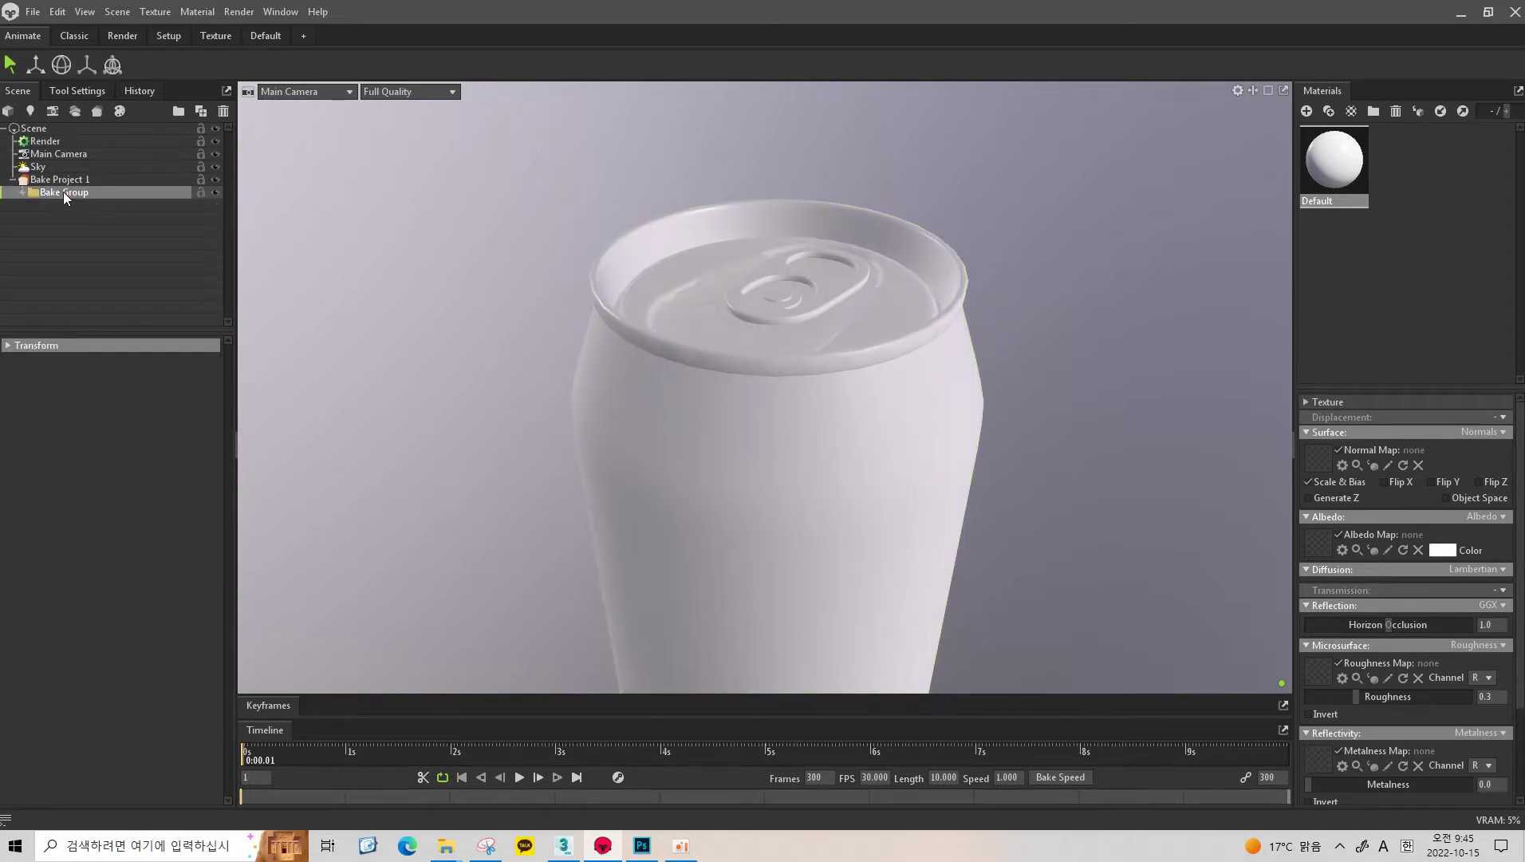
click(22, 193)
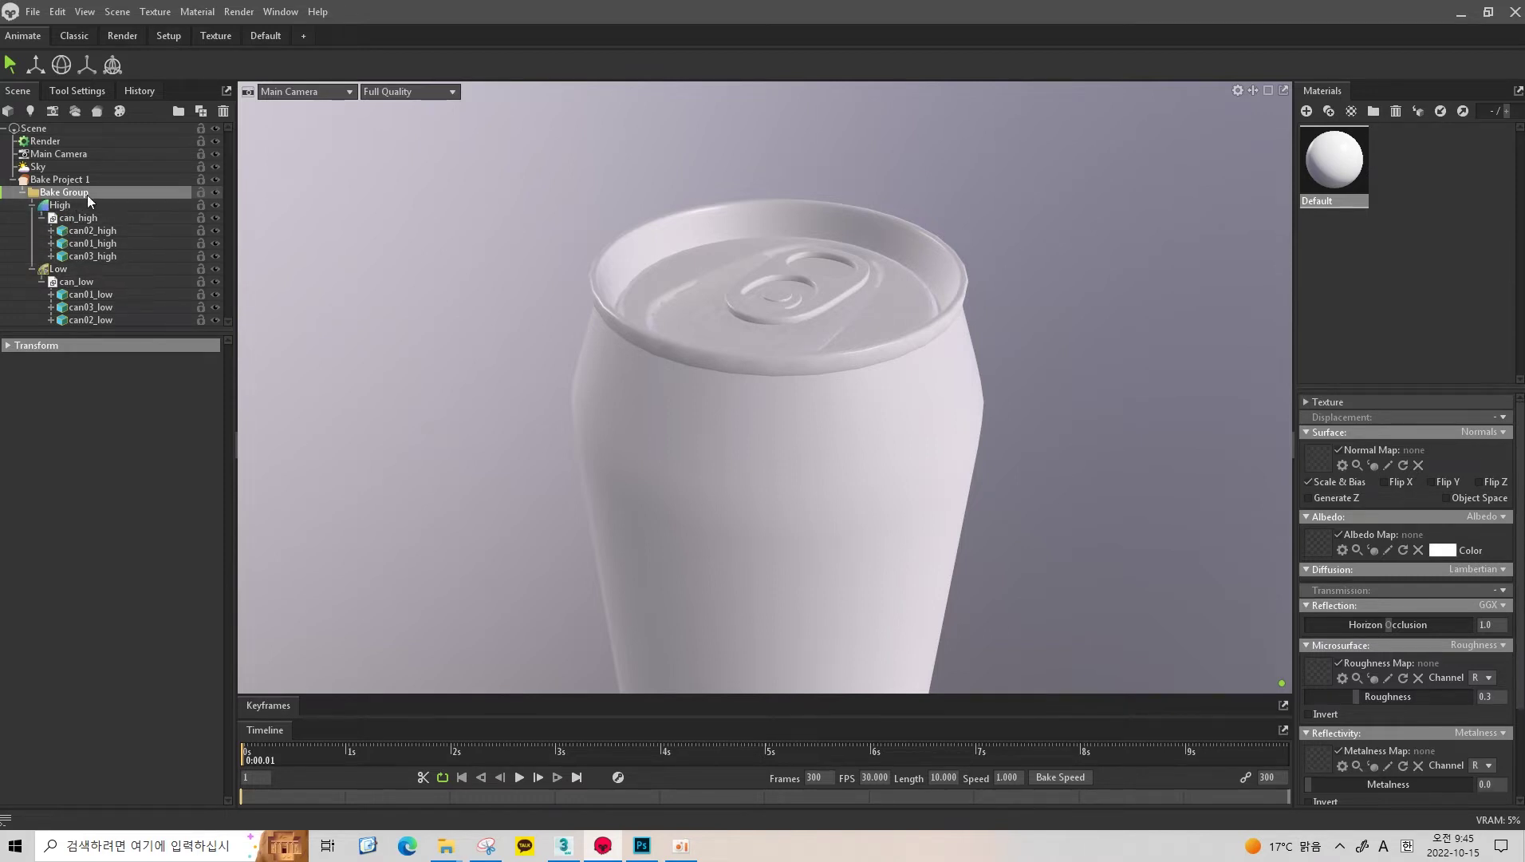
click(23, 192)
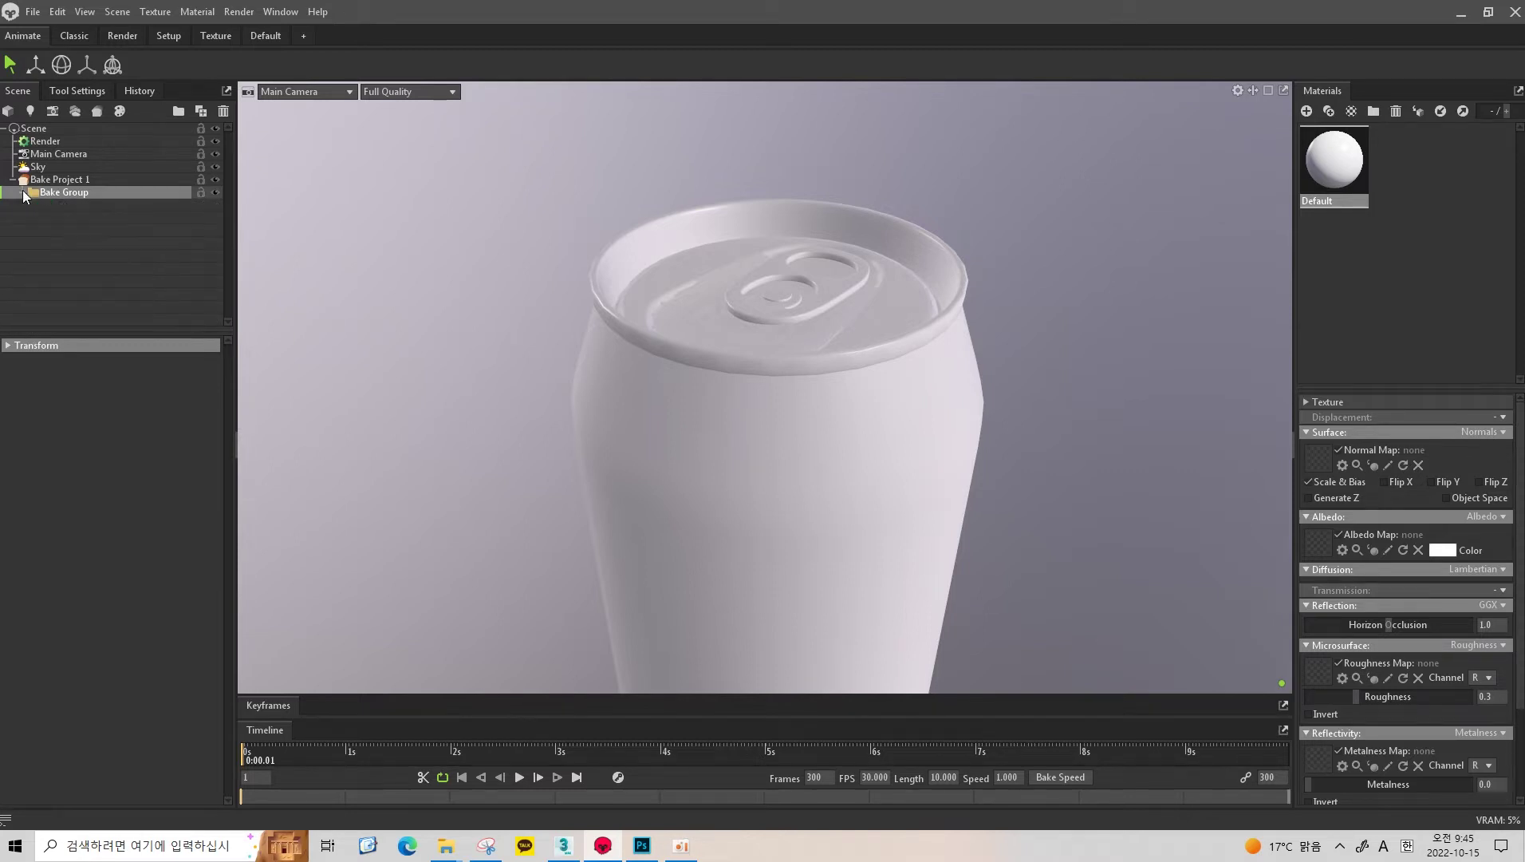
click(76, 193)
- Duplicate Bake Group twice to make three bake groups
right_click(86, 188)
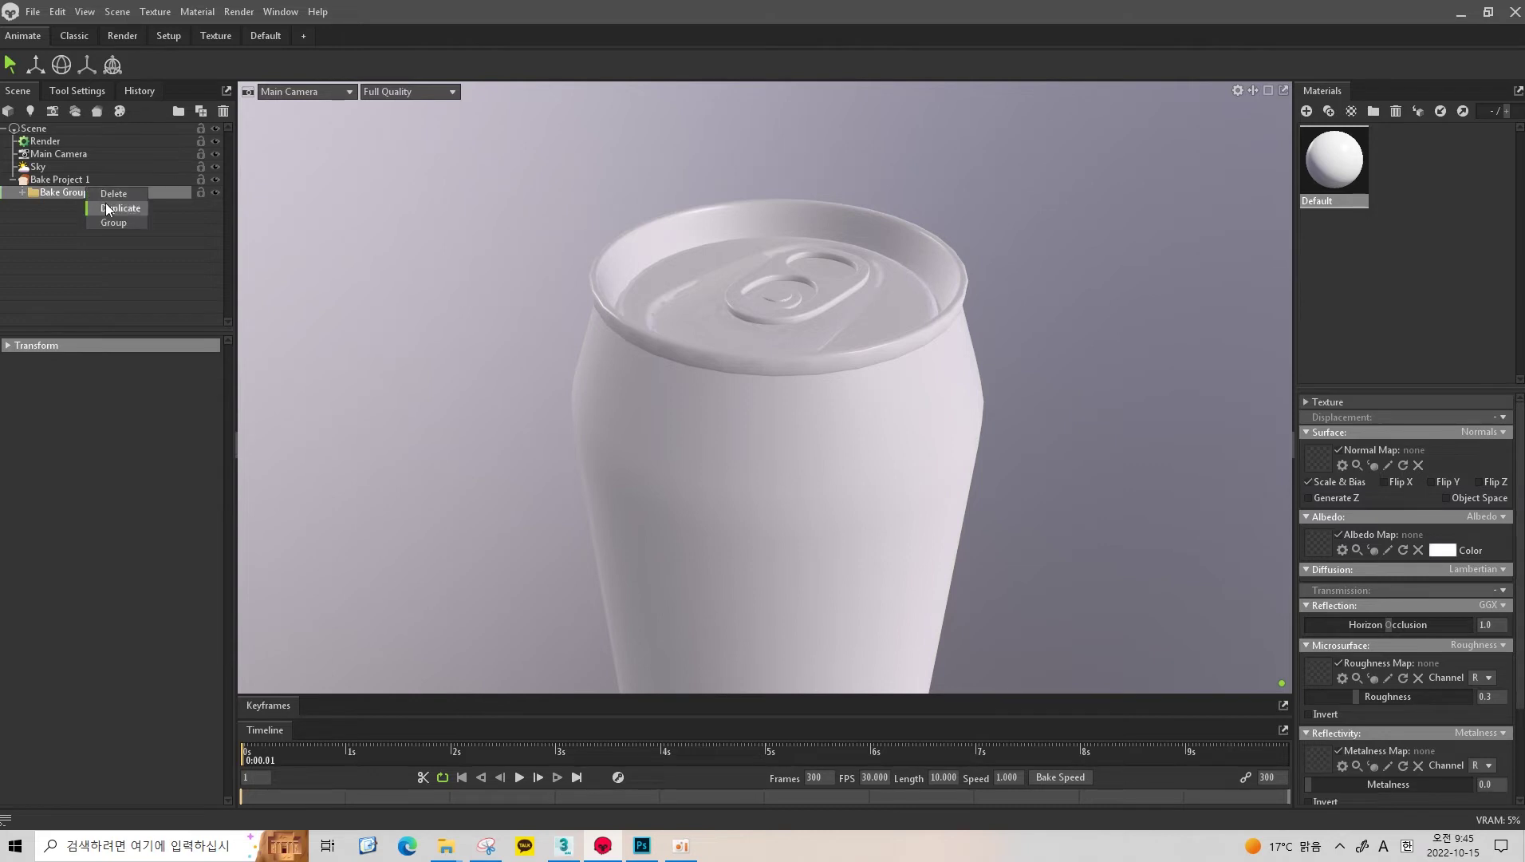
click(107, 209)
right_click(83, 210)
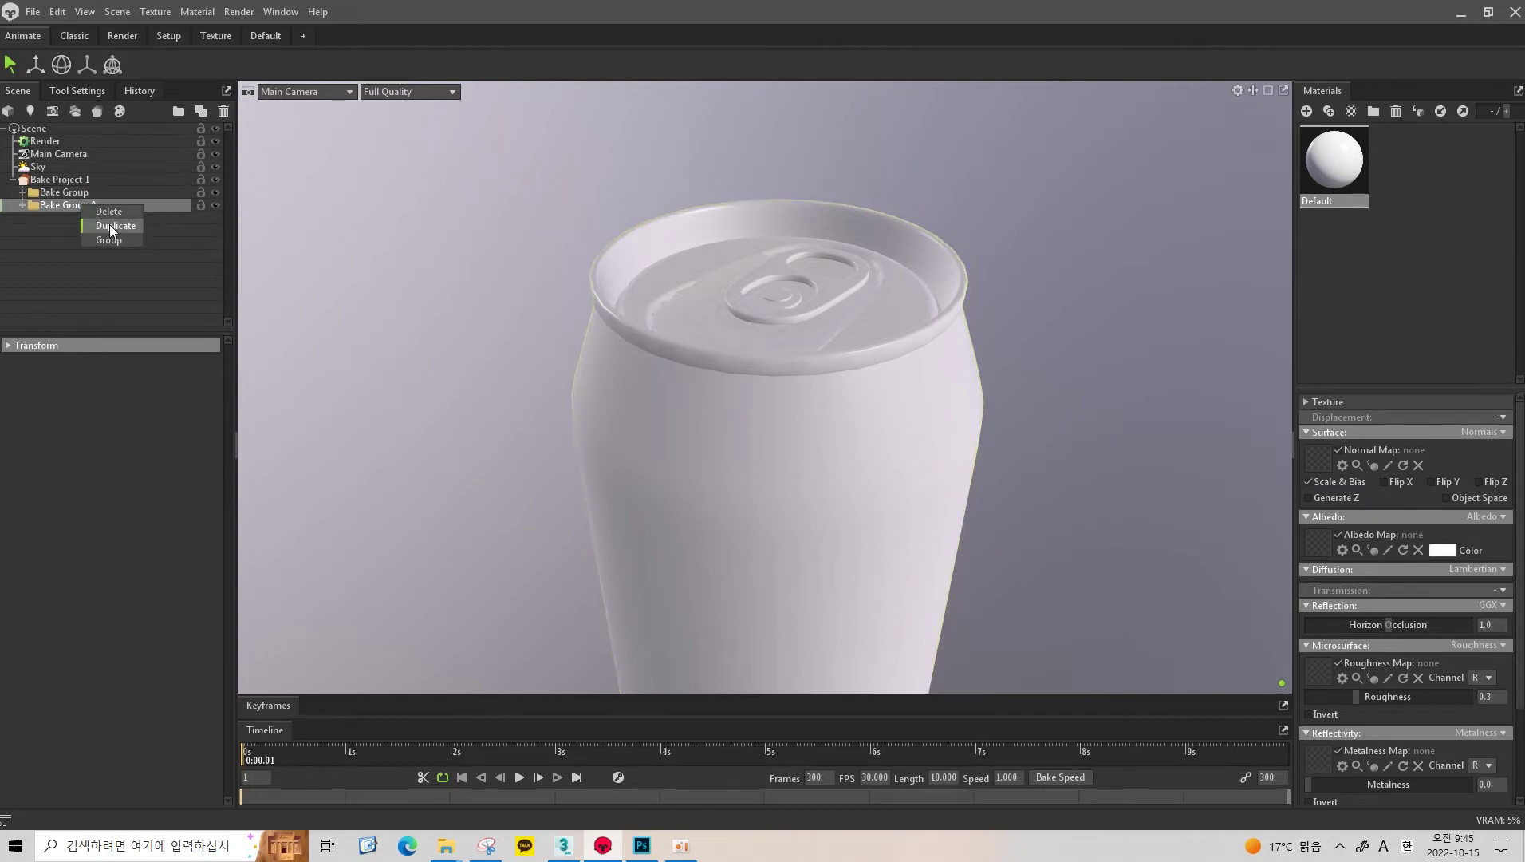
click(104, 231)
- Rename the groups Bake Group1, Bake Group2 and Bake Group3
double_click(75, 192)
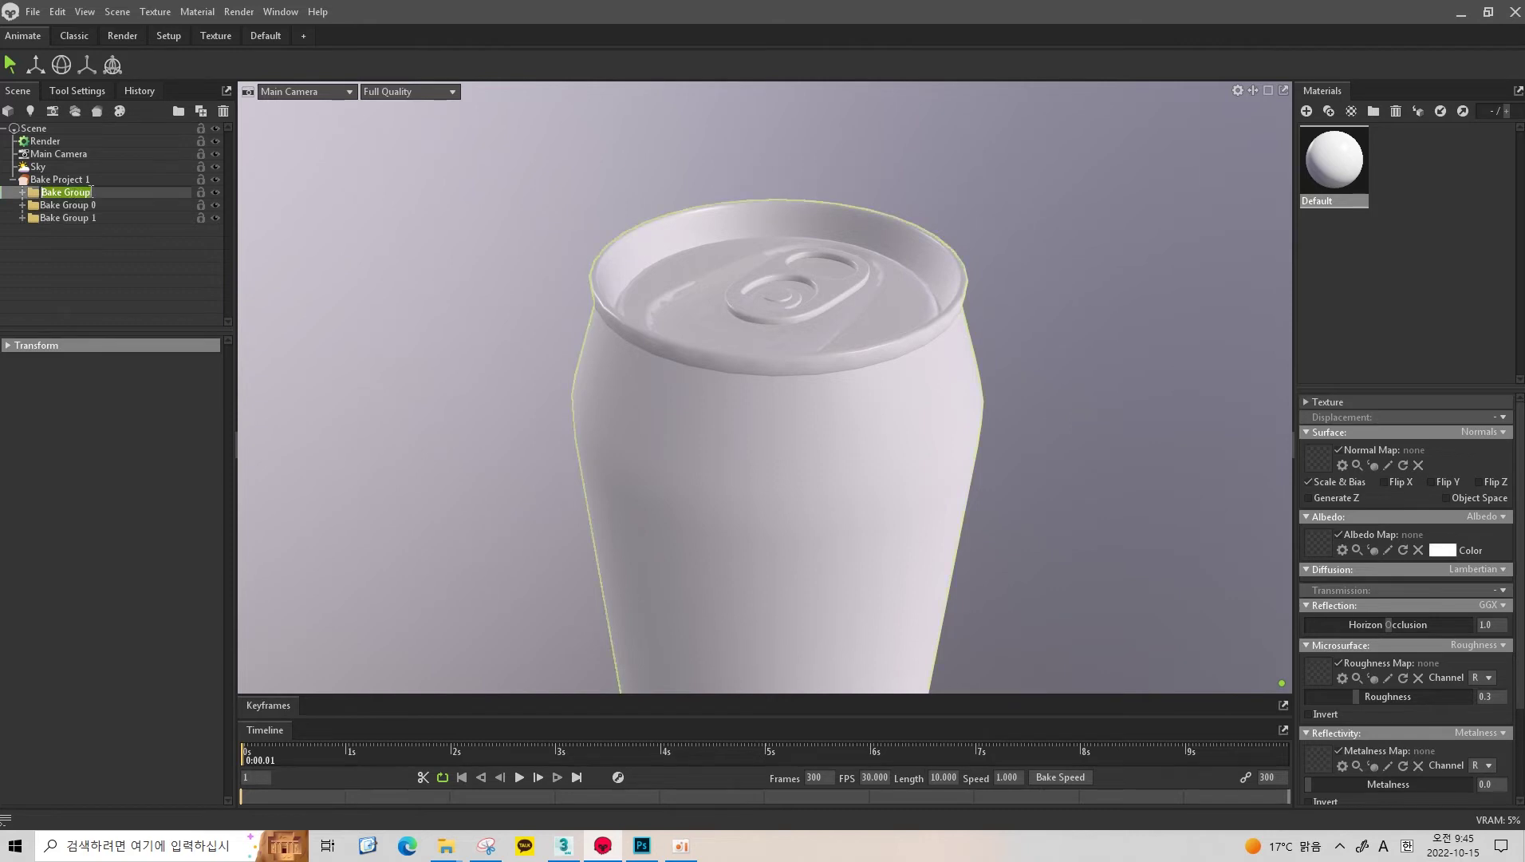
text(1)
key(Return)
click(96, 206)
double_click(96, 206)
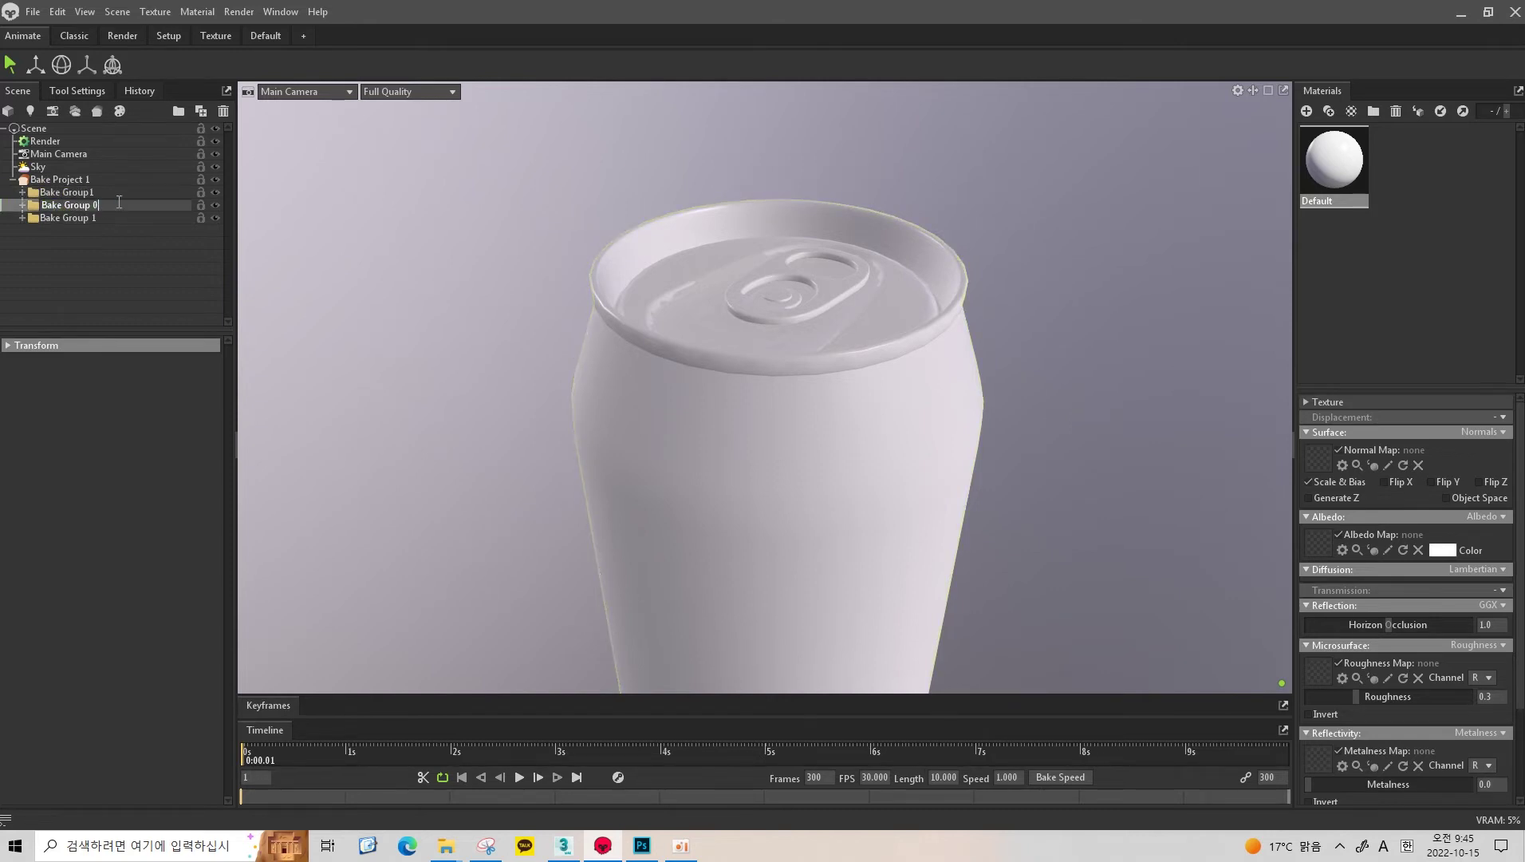
text(2)
key(Return)
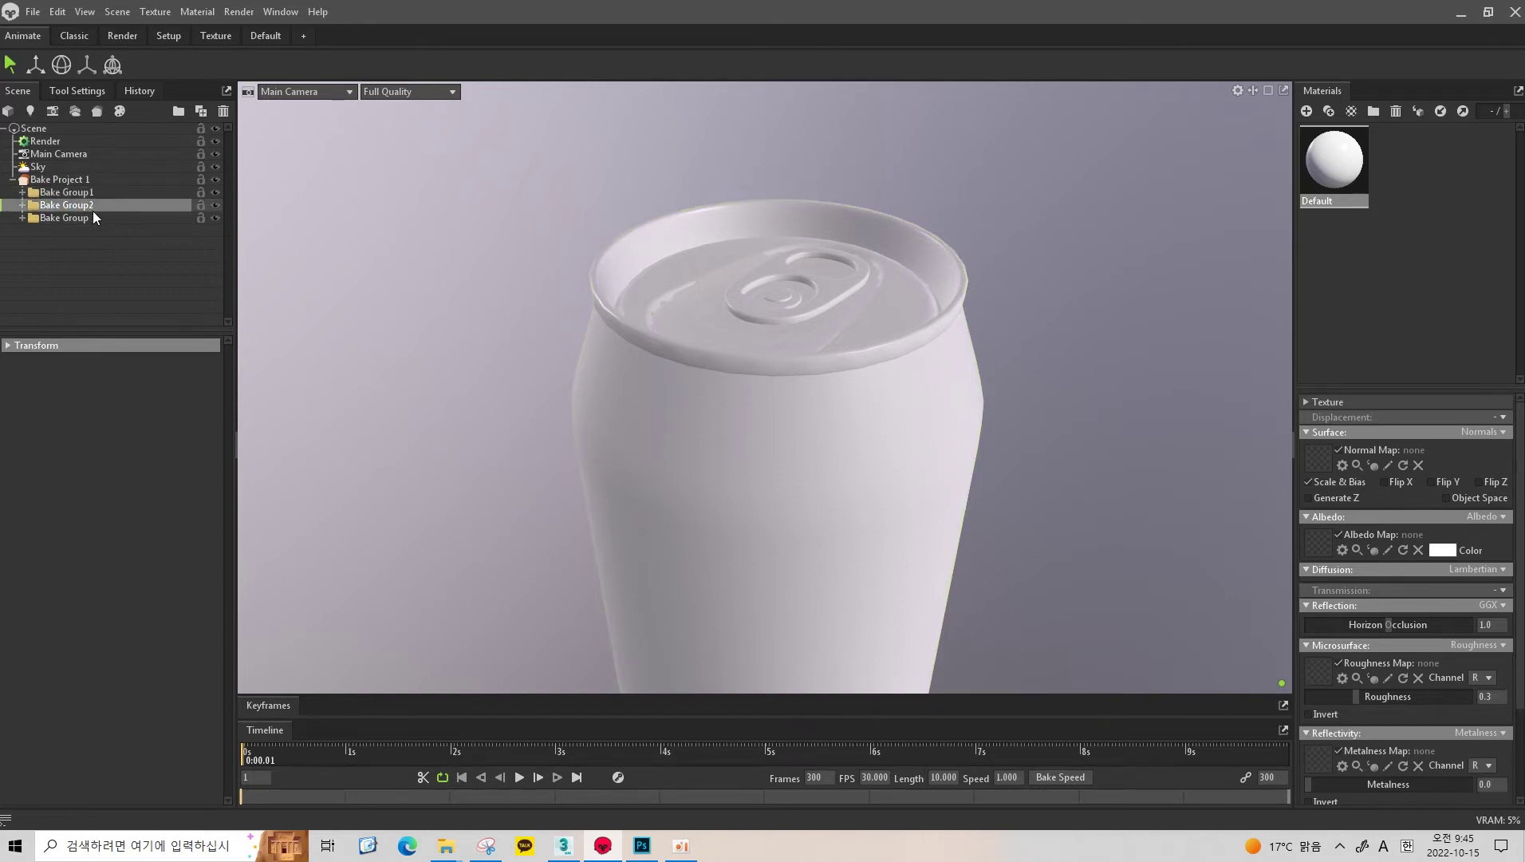
double_click(94, 217)
key(Return)
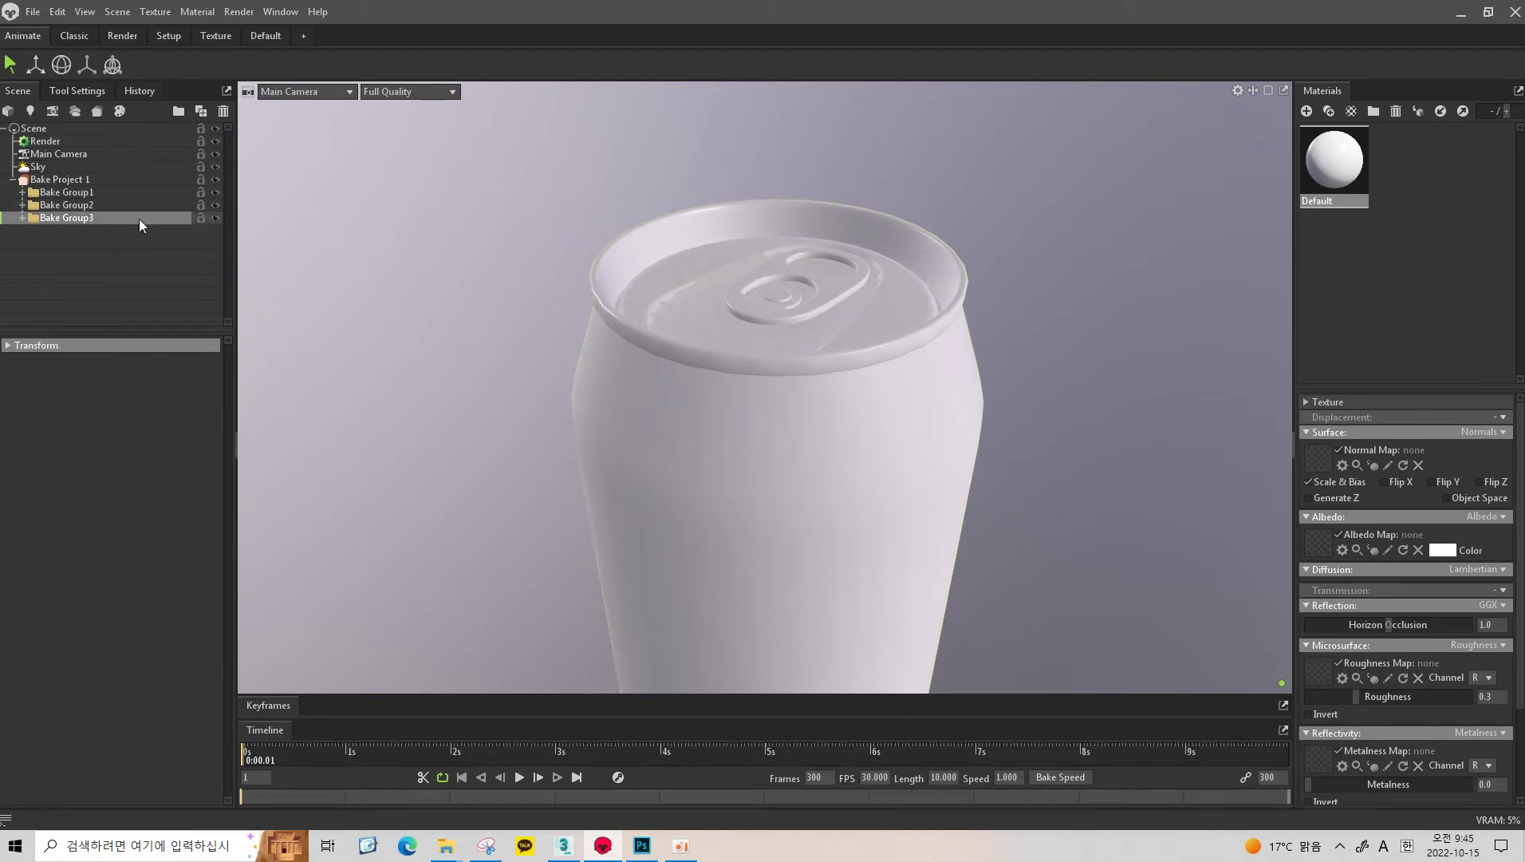
- Remove the can02 and can03 high and low meshes from Bake Group1
scroll(21, 231, down, 2)
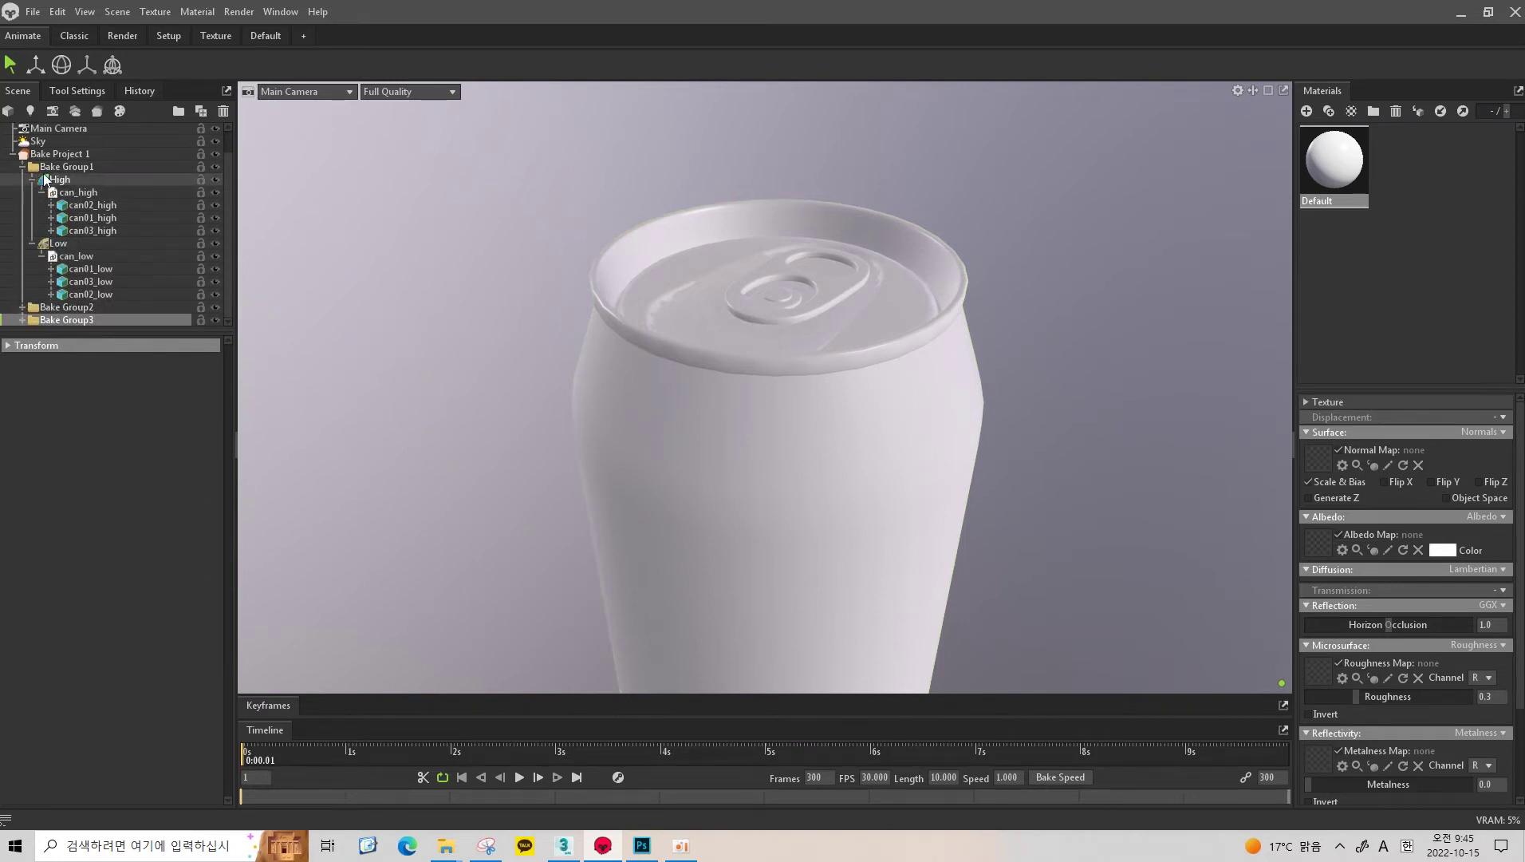
click(110, 205)
ctrl+click(99, 230)
ctrl+click(99, 281)
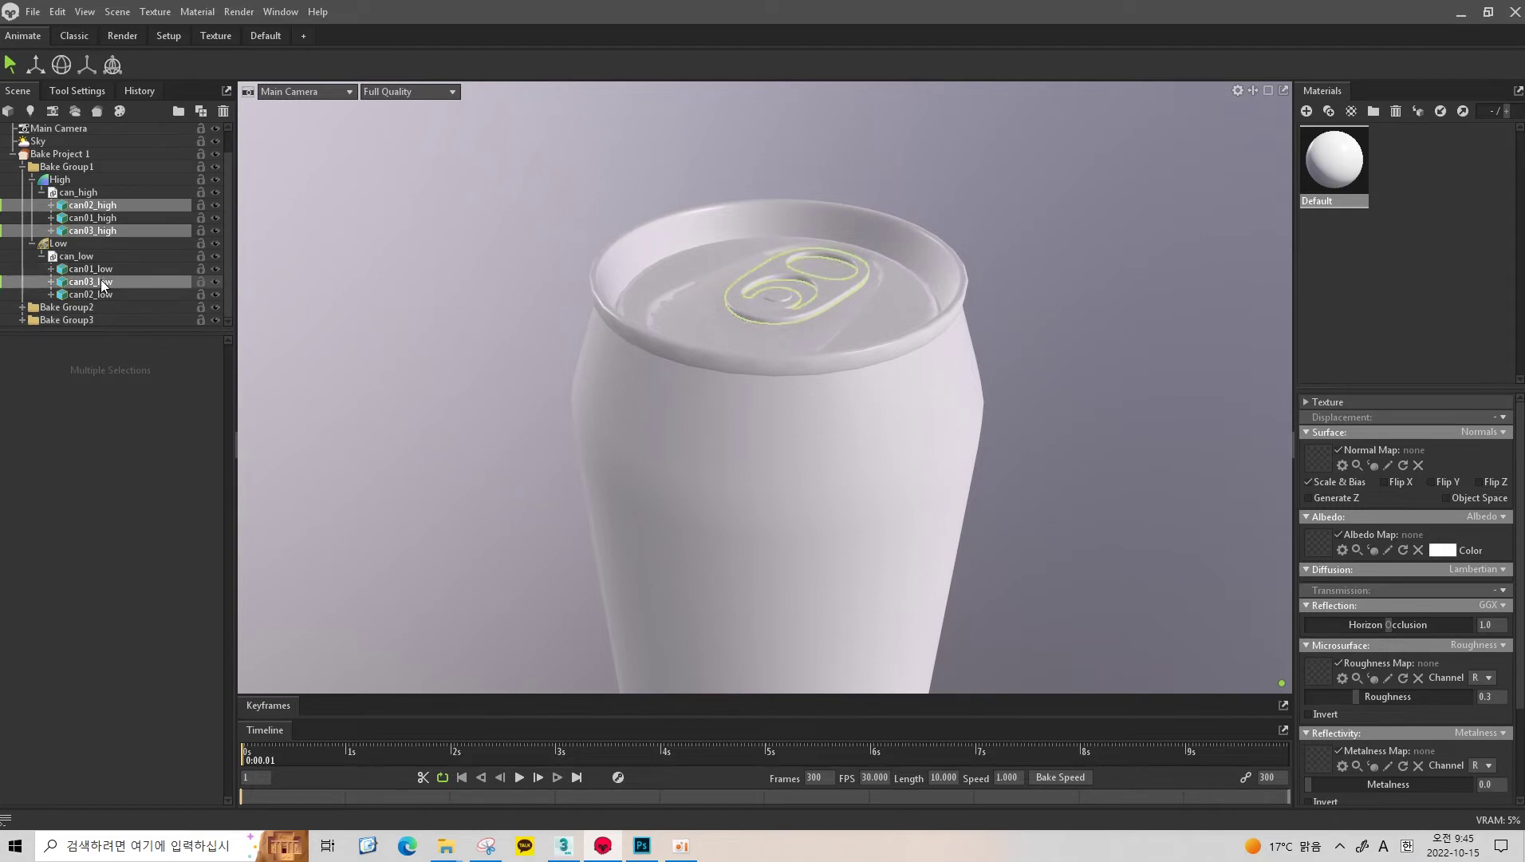
key(Delete)
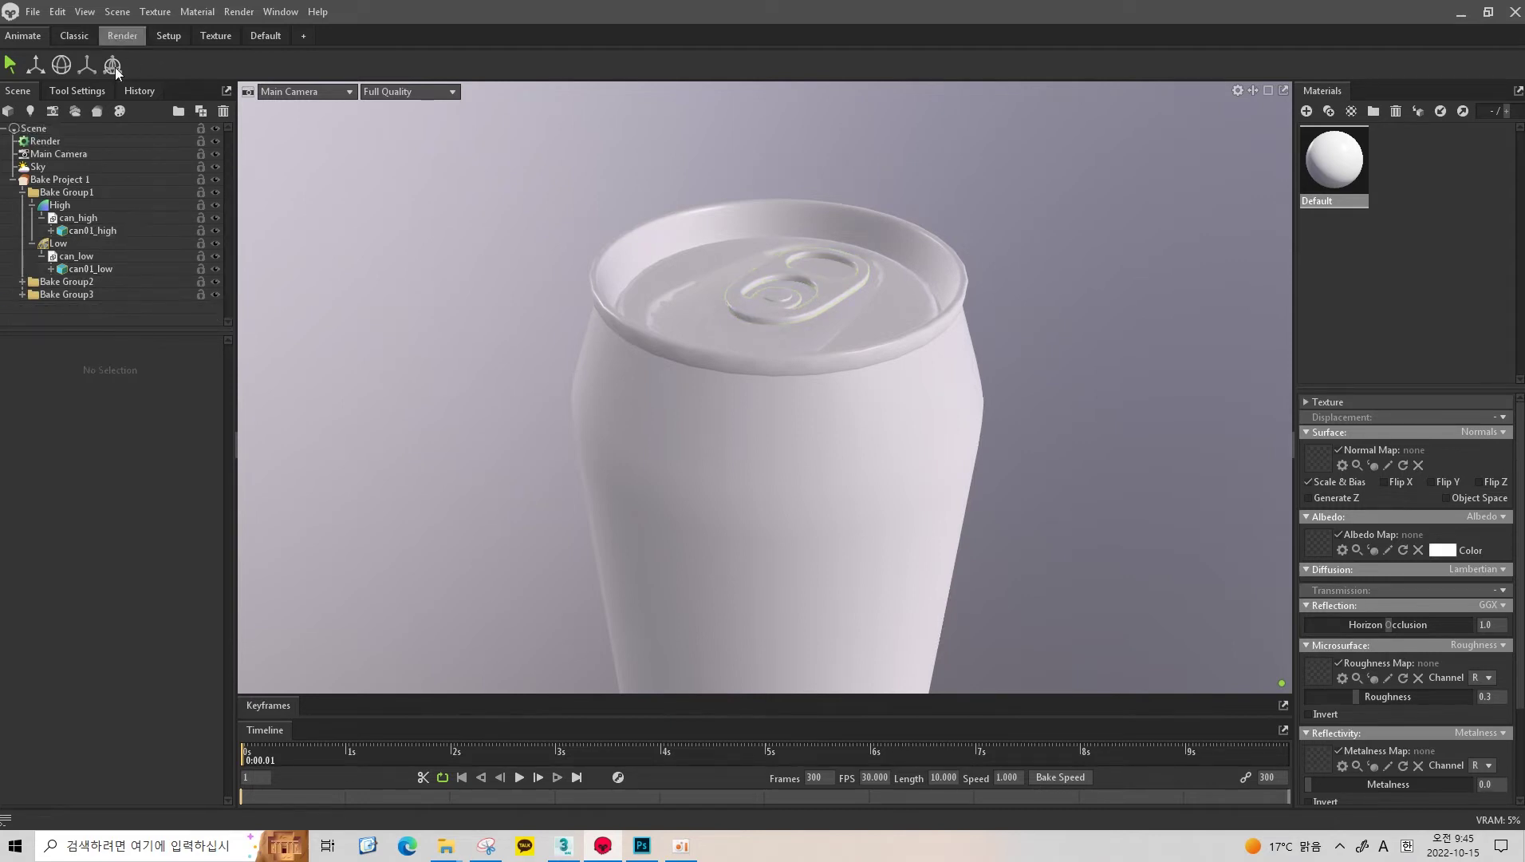
- Remove the can01 and can03 meshes from Bake Group2, leaving only can02
click(22, 192)
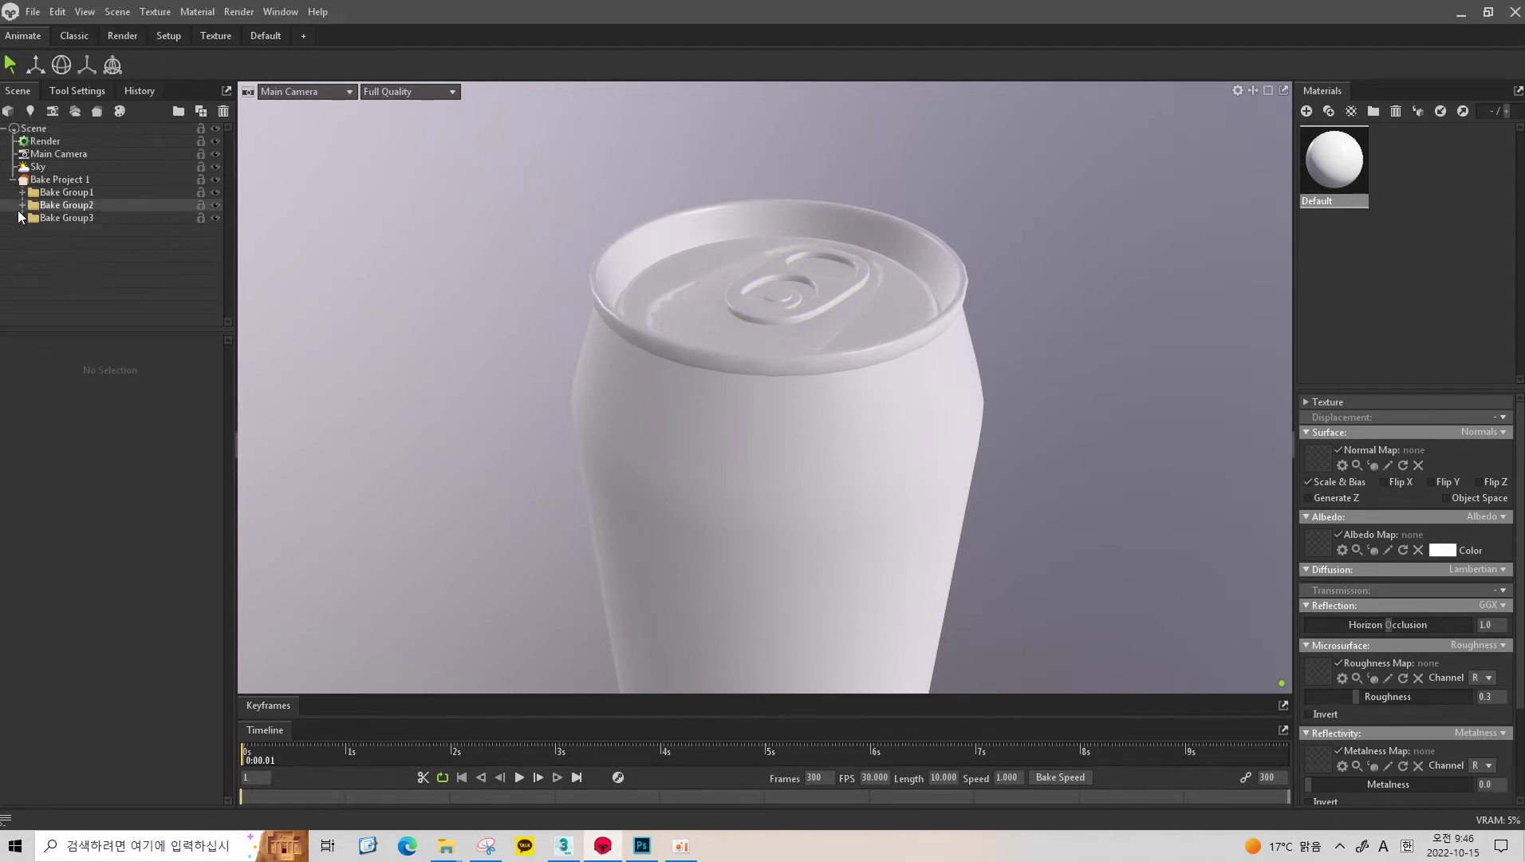
scroll(48, 231, down, 1)
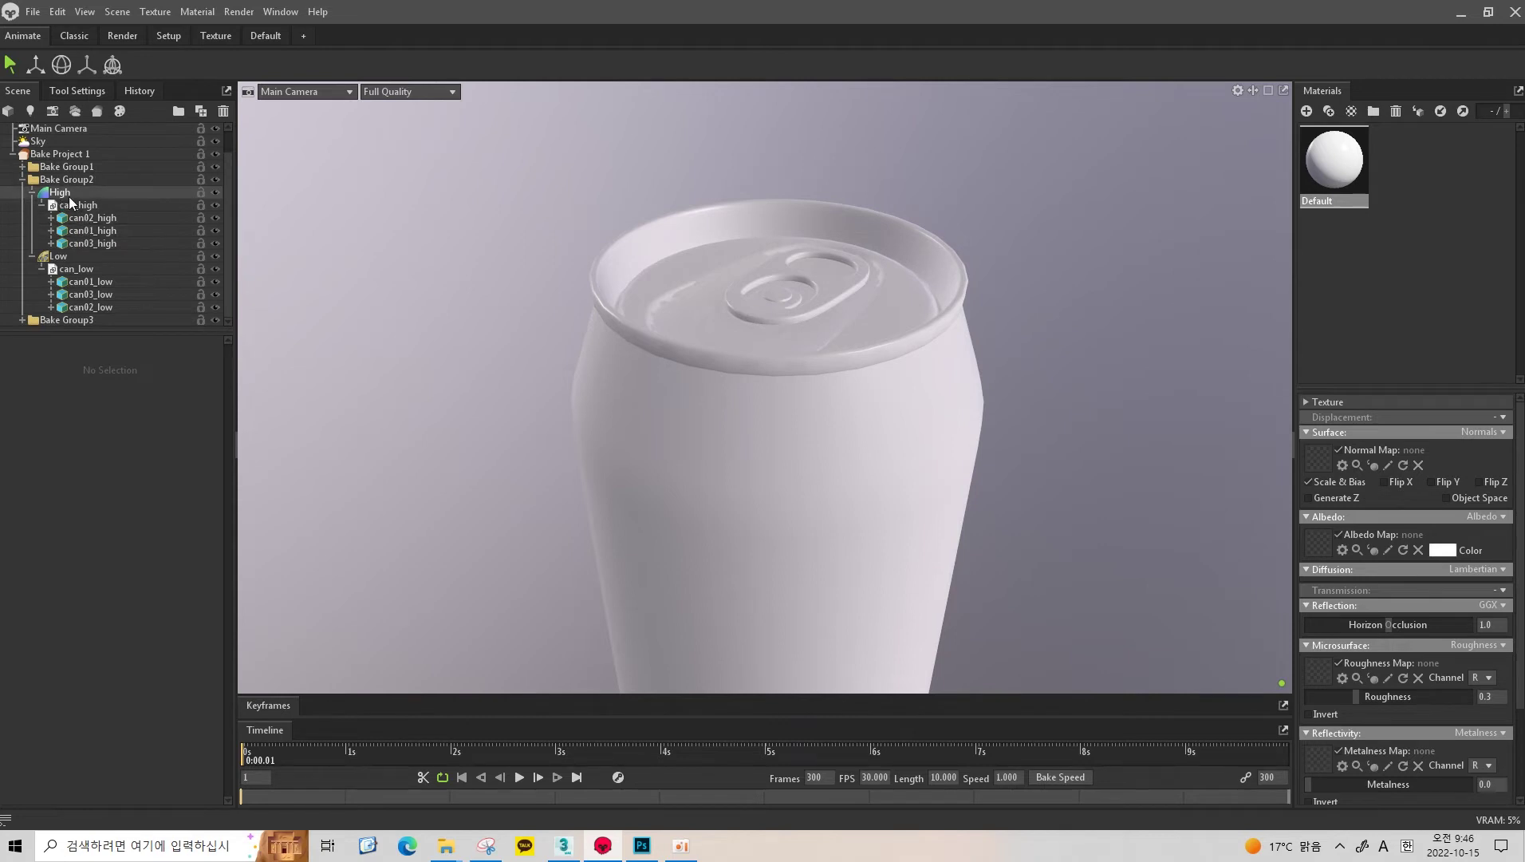
click(107, 230)
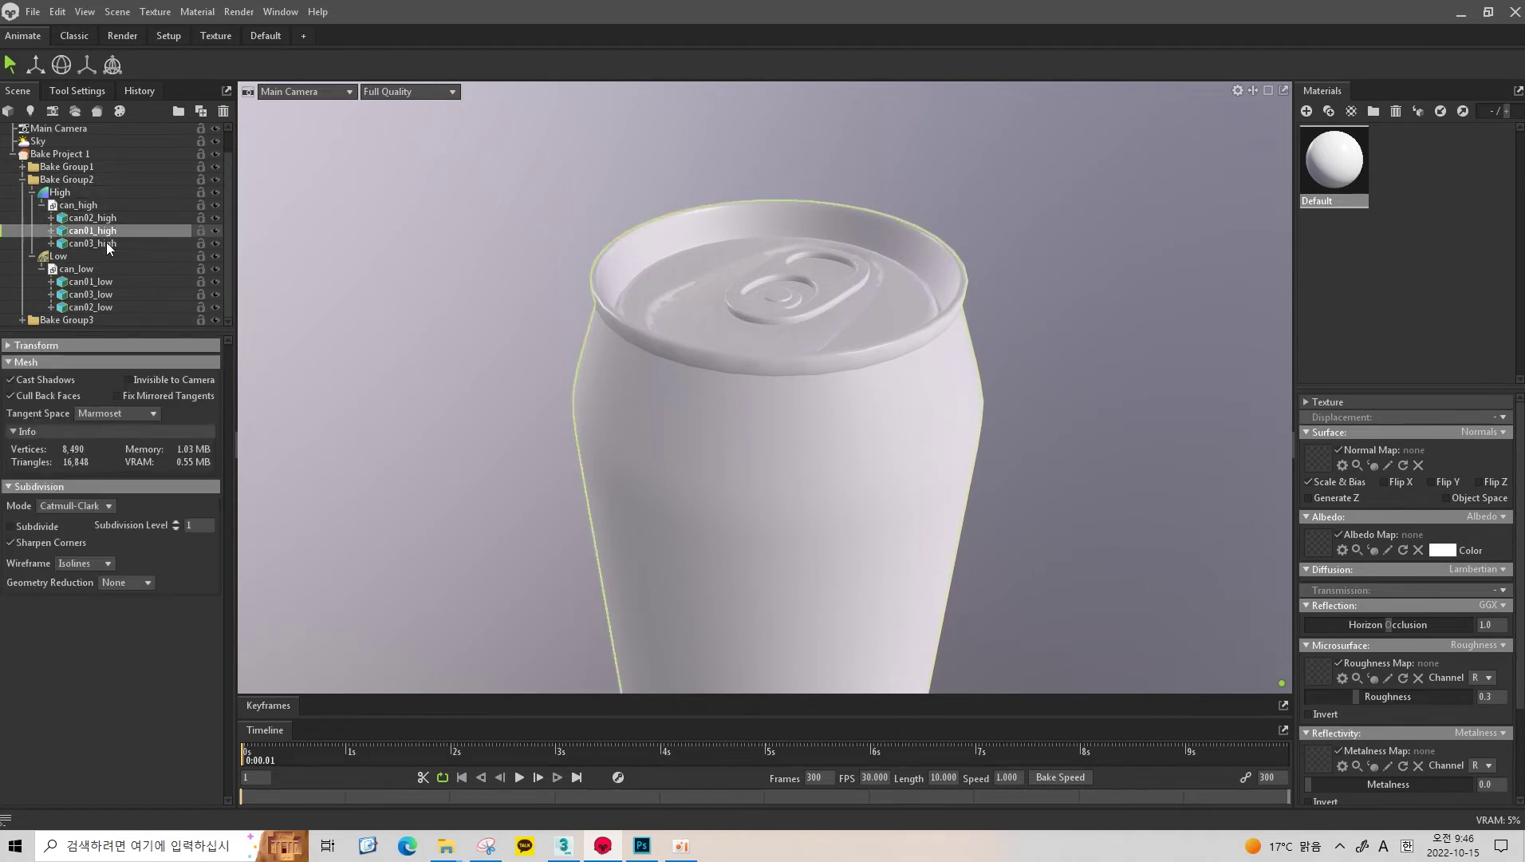
ctrl+click(93, 294)
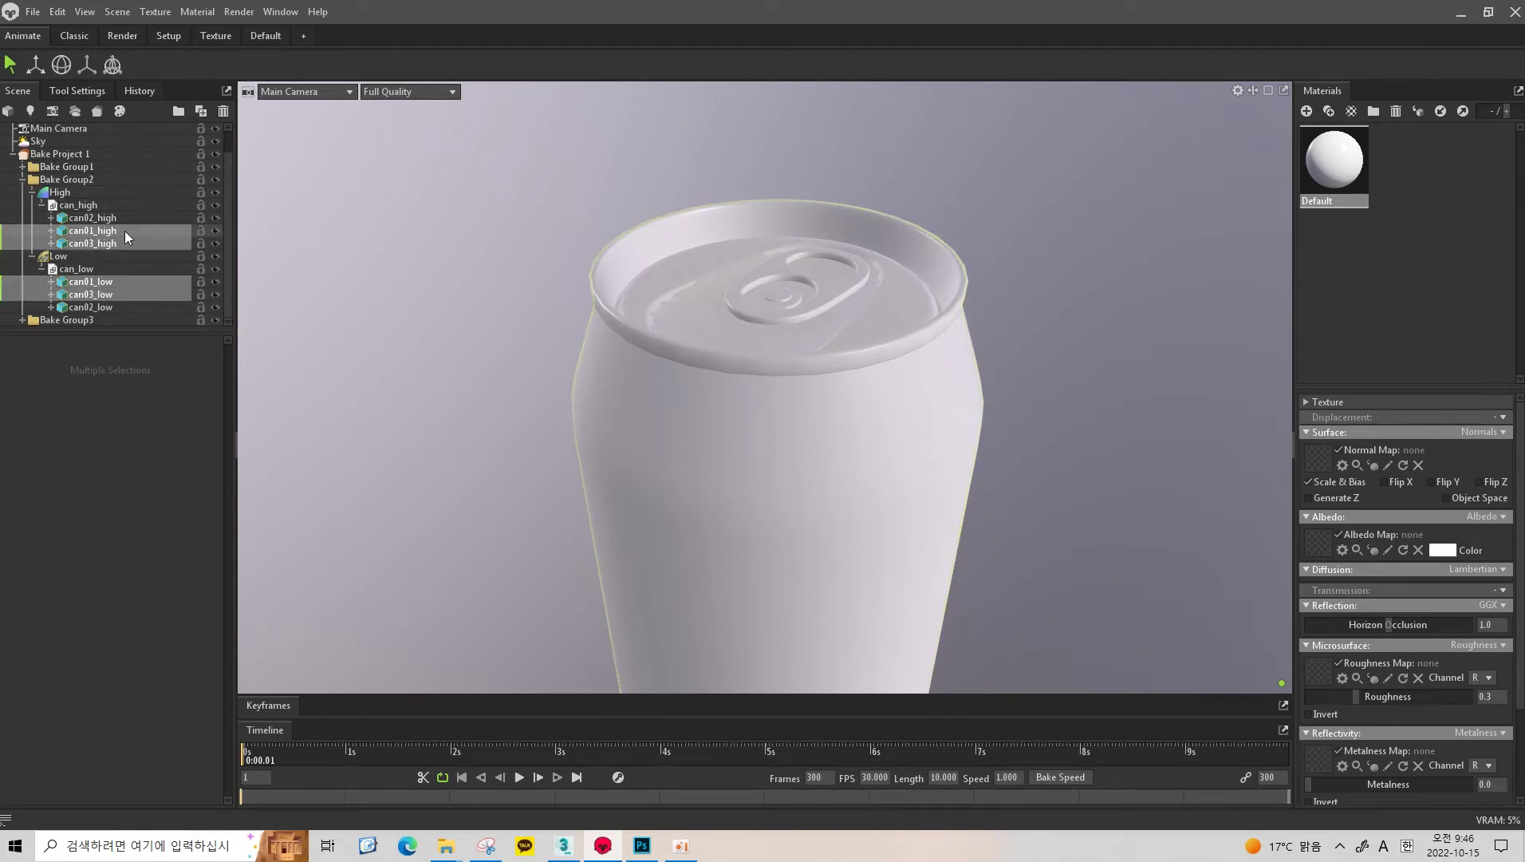
key(Delete)
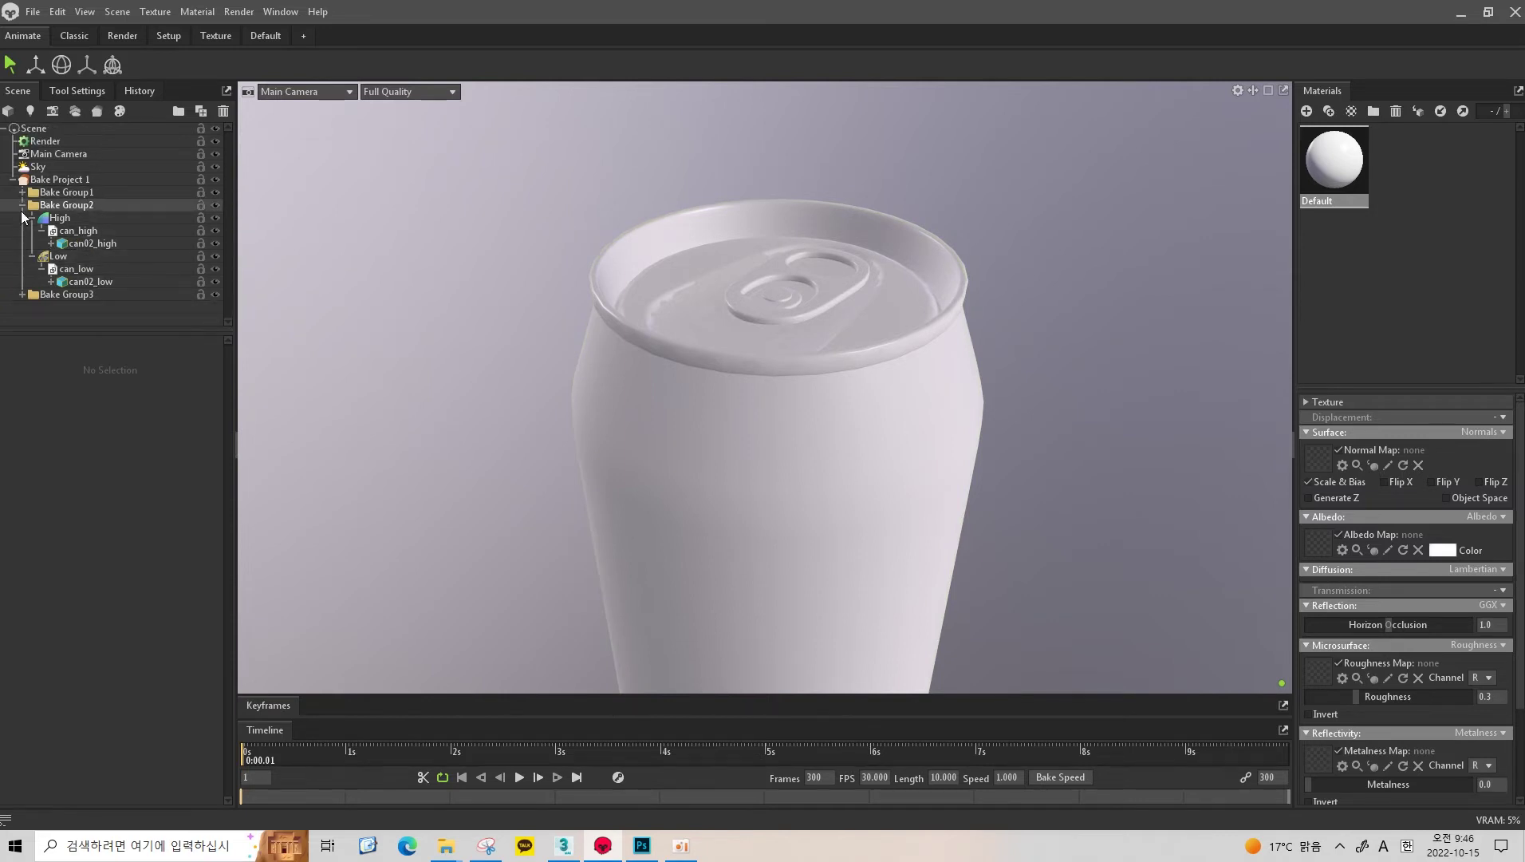
- Remove the can01 and can02 meshes from Bake Group3, leaving only can03
click(22, 205)
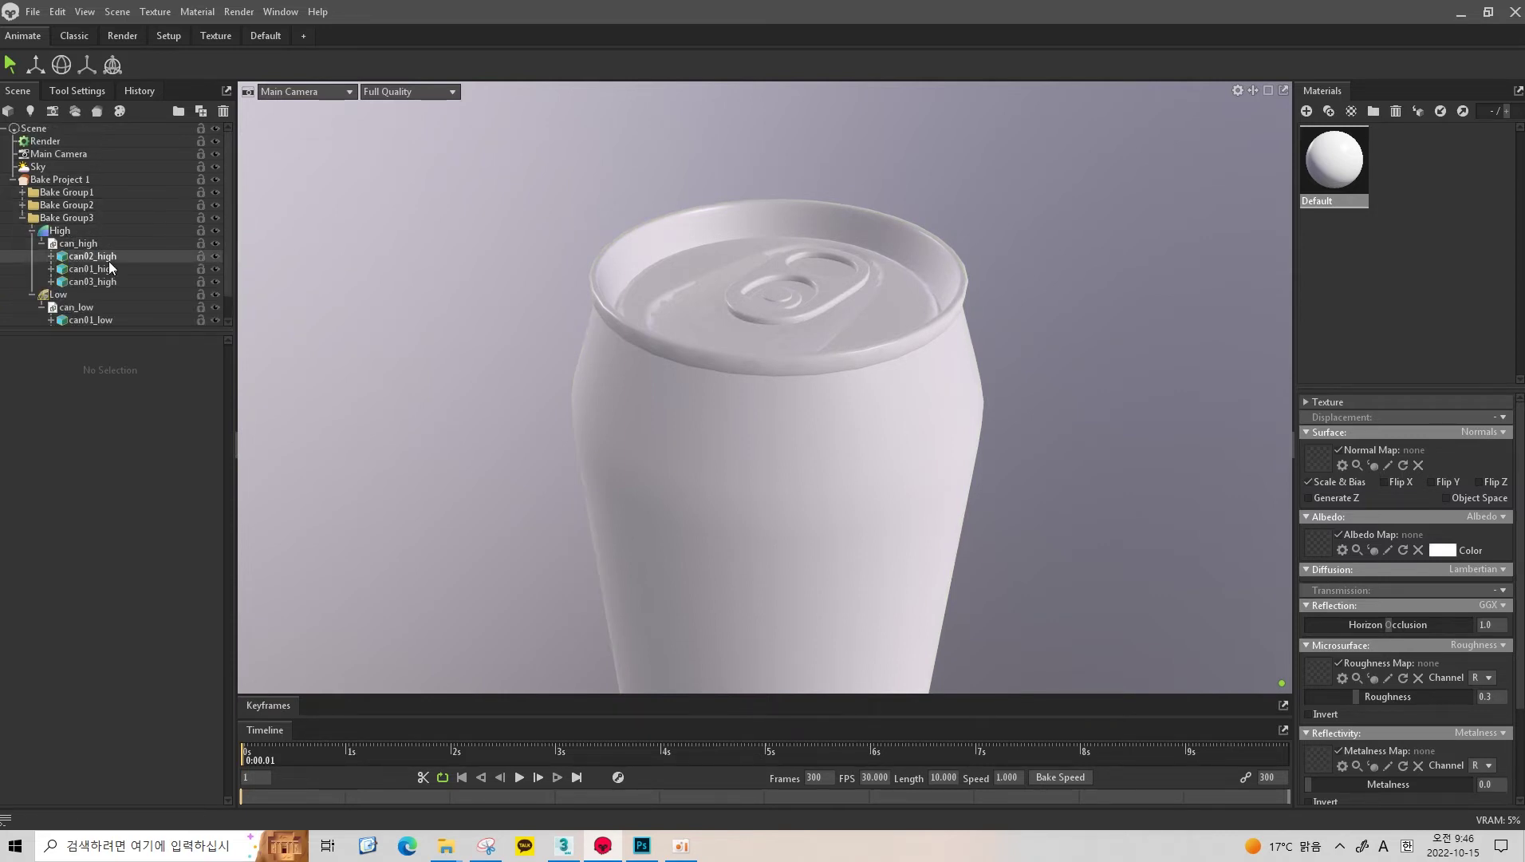
click(108, 258)
scroll(134, 258, down, 1)
ctrl+click(102, 294)
ctrl+click(109, 320)
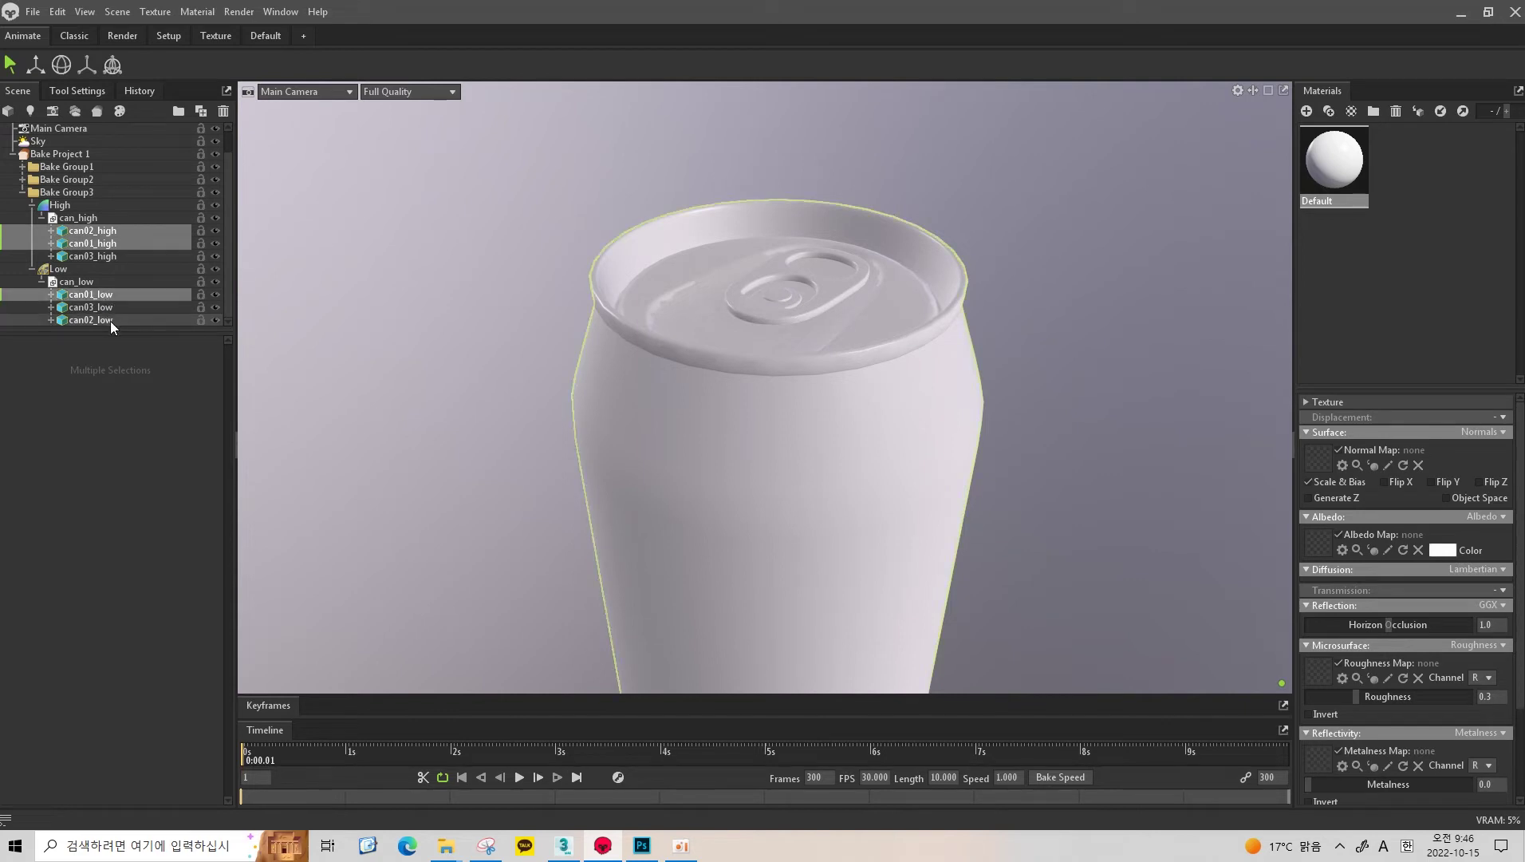
key(Delete)
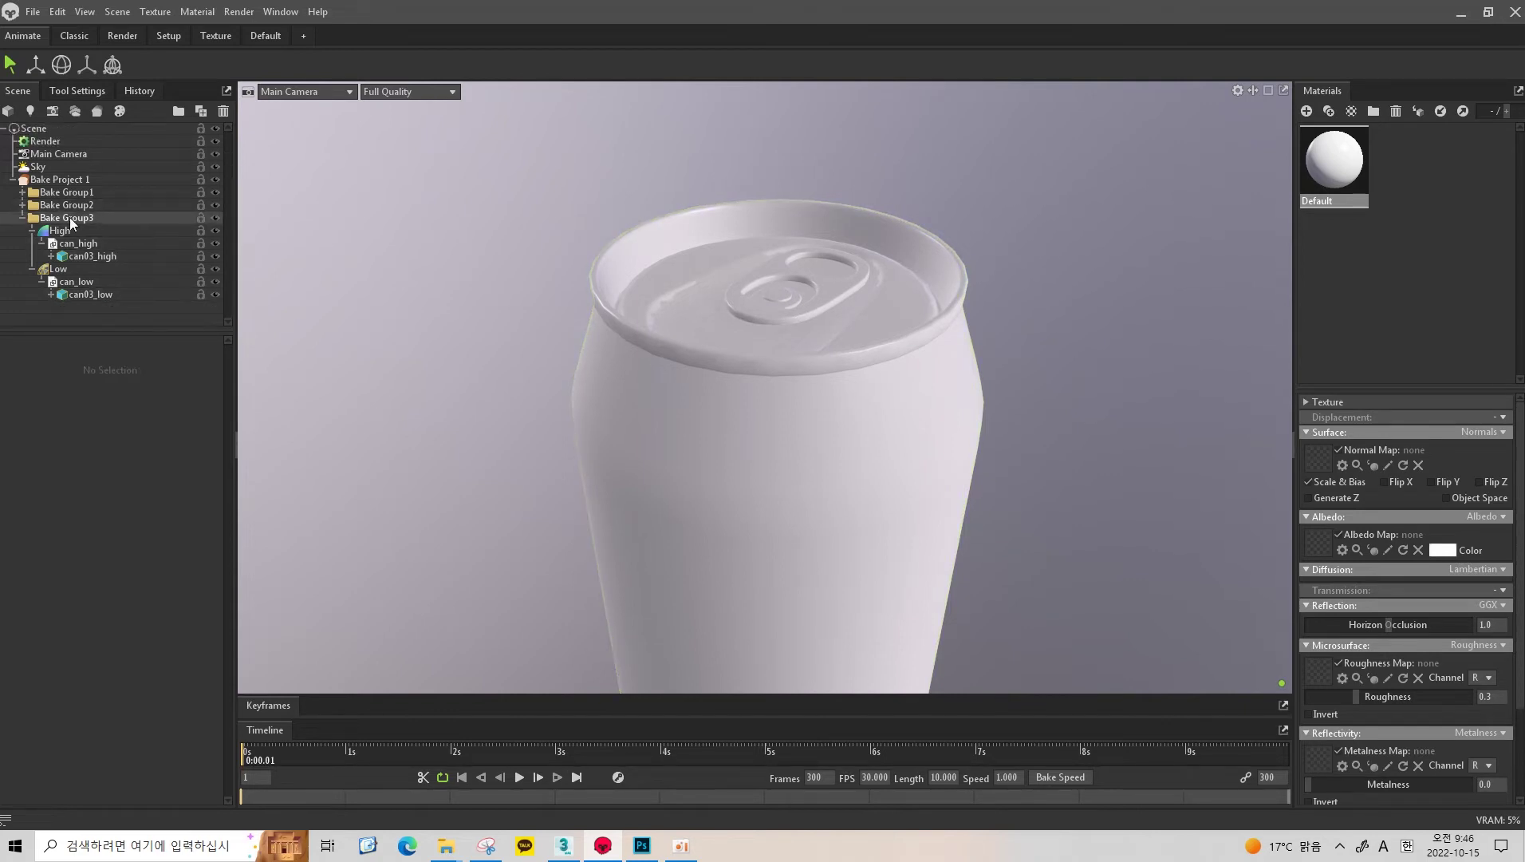
- Select each bake group in turn to check its outlined can part in the viewport
click(66, 221)
key(Up)
key(Up)
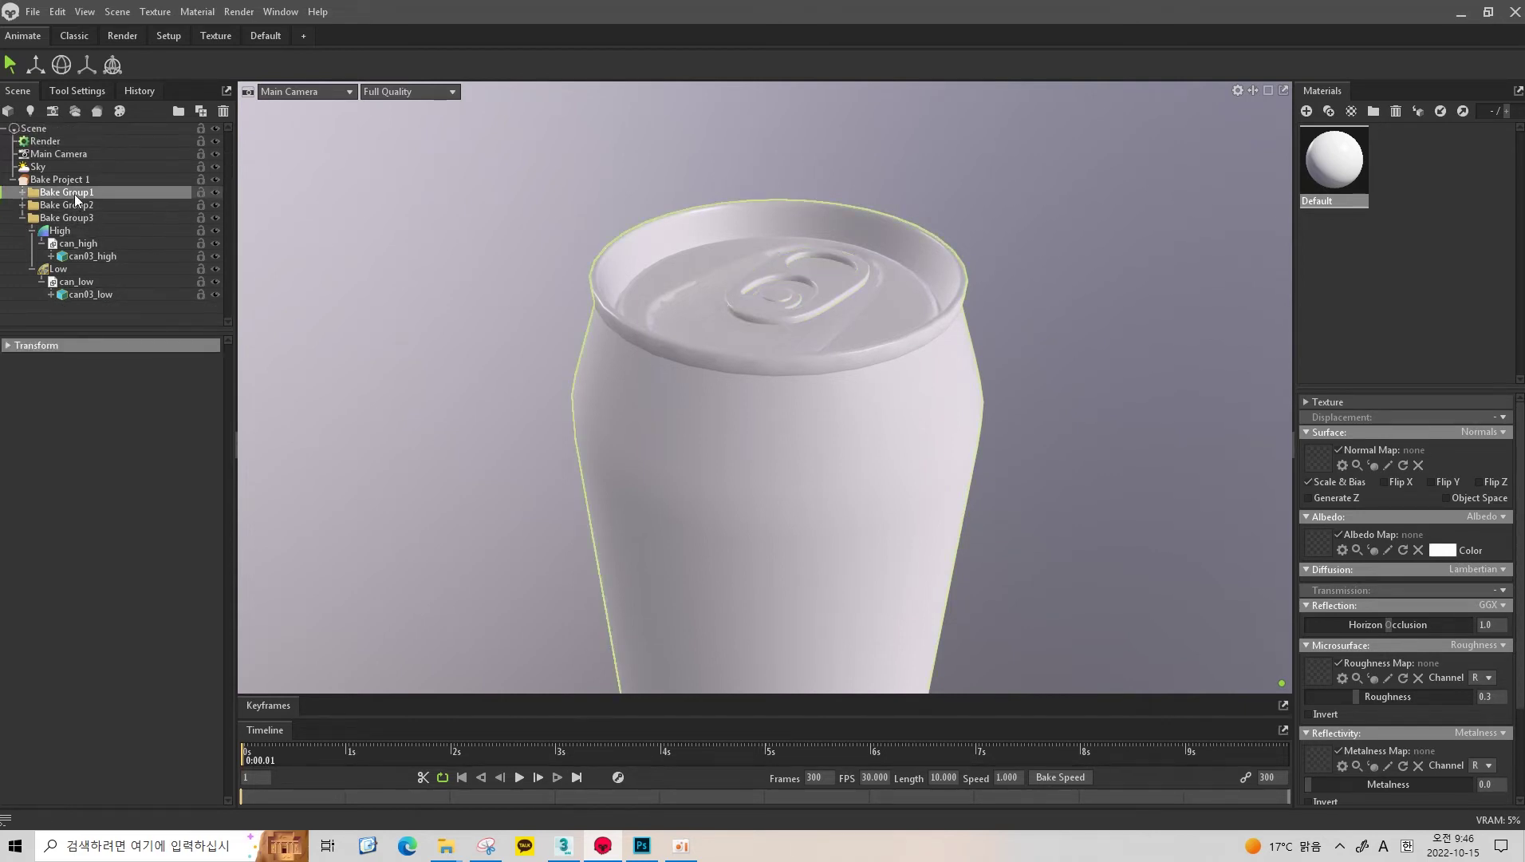
drag(588, 219, 582, 239)
key(Down)
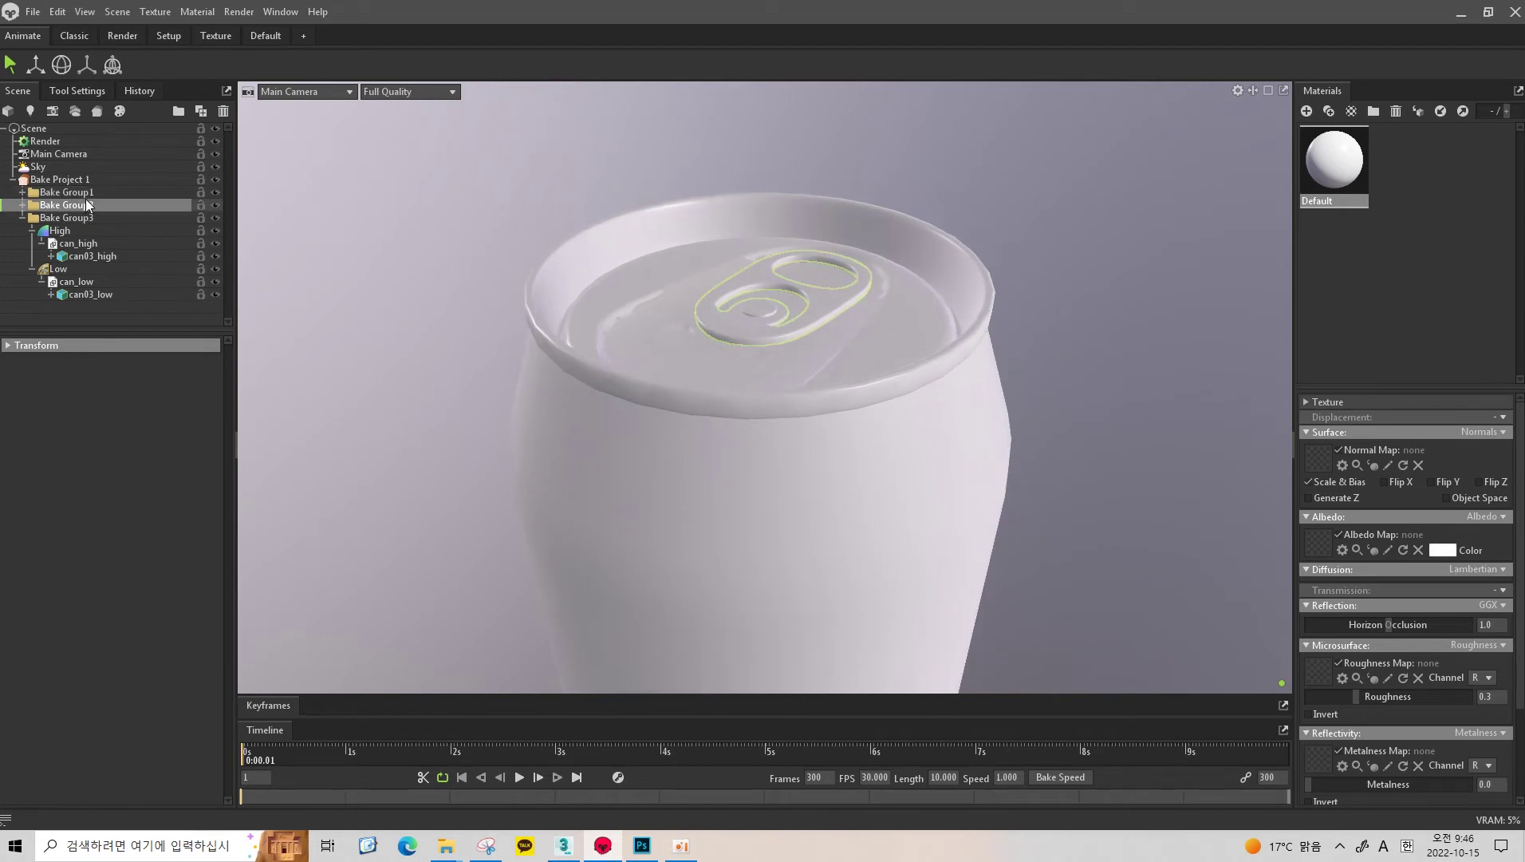
click(100, 216)
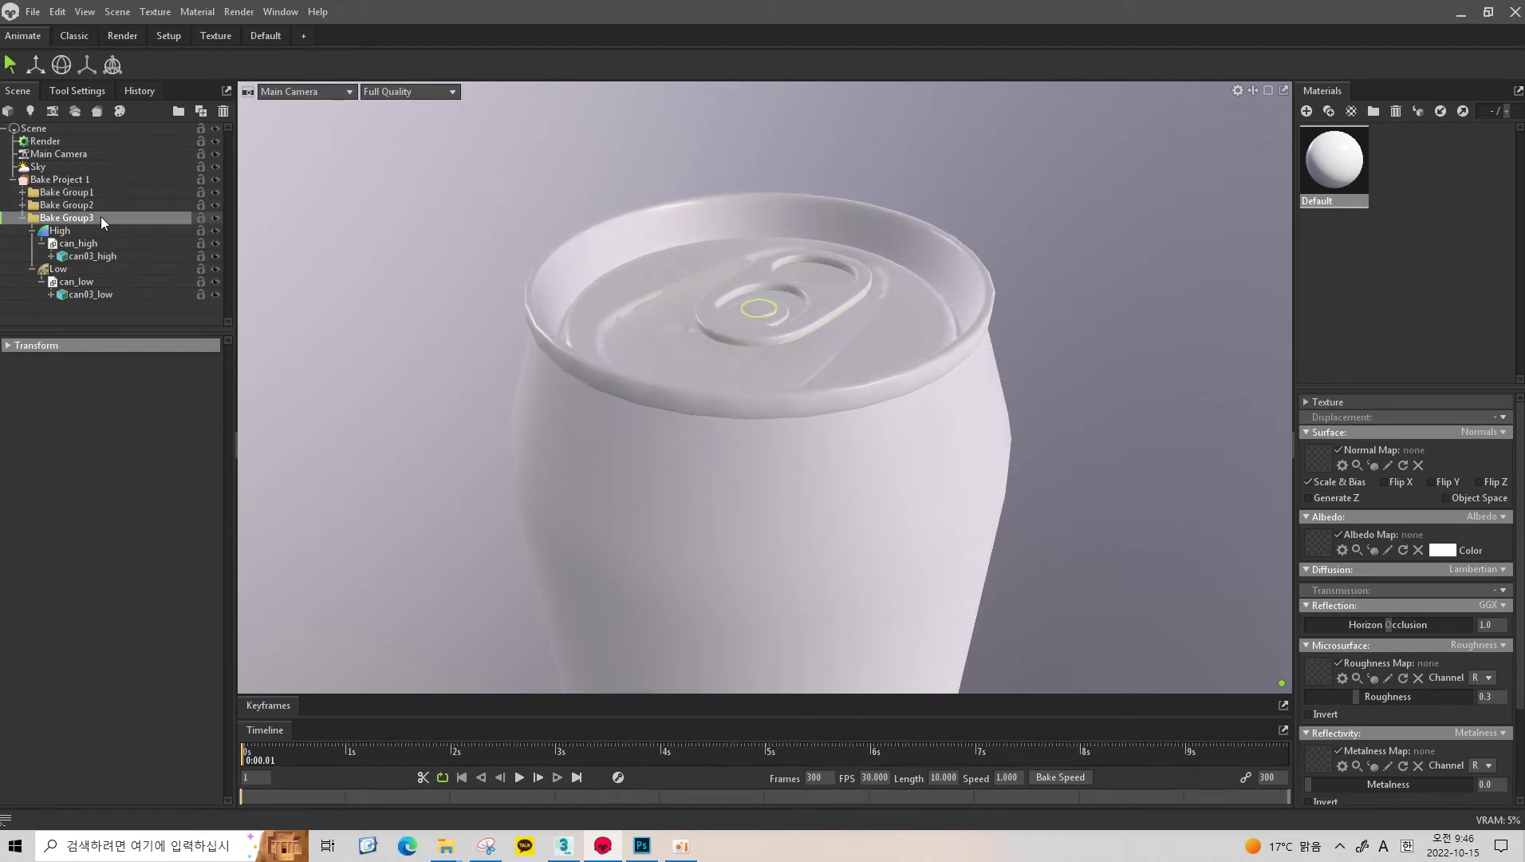
click(123, 205)
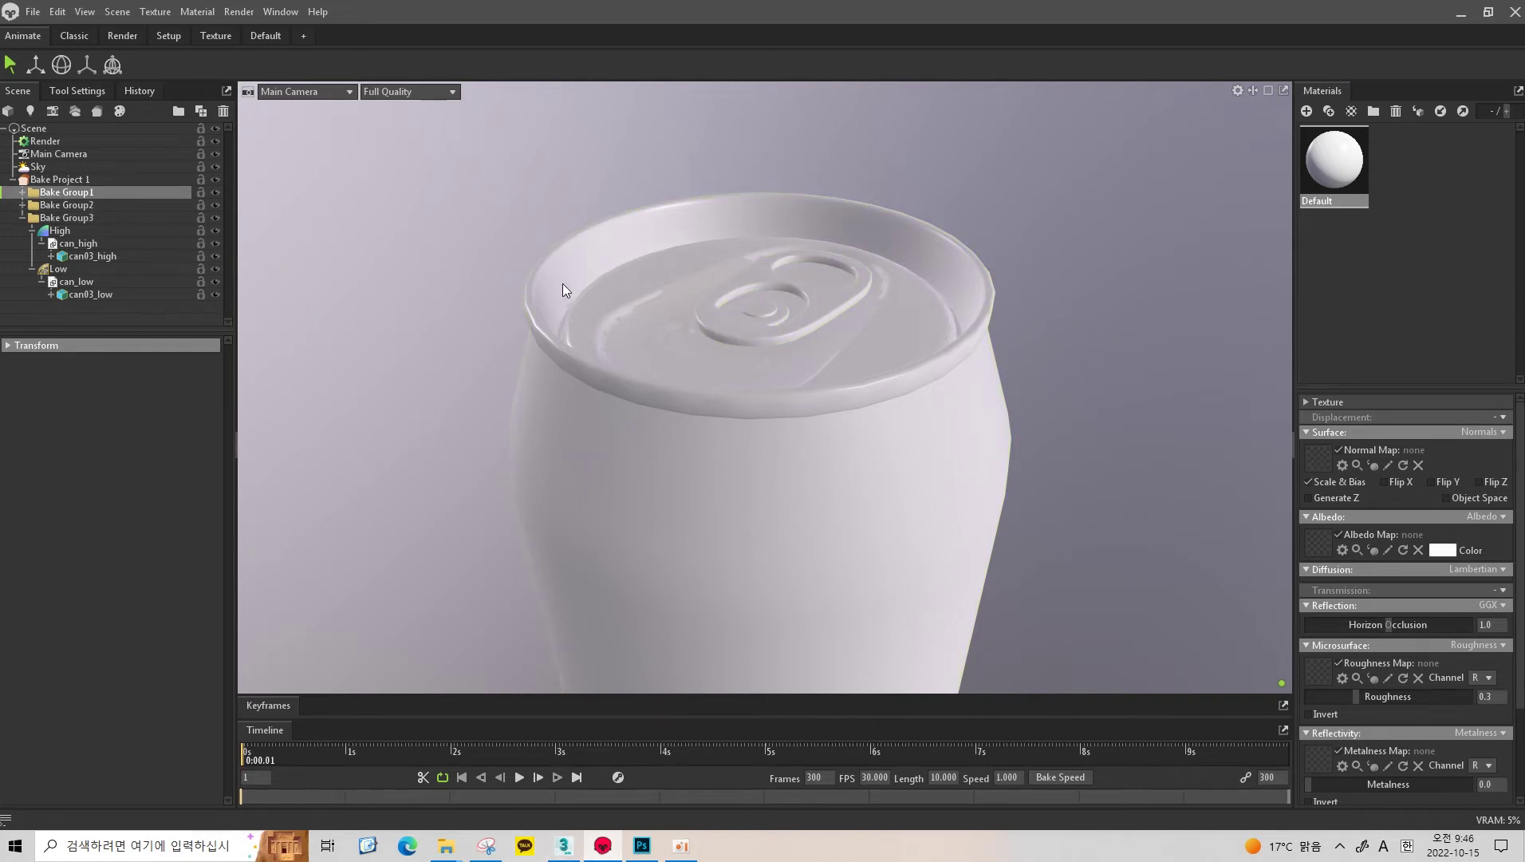
- Confirm Bake Group1 holds can_high and can_low, collapse it, and select Bake Group3
double_click(76, 194)
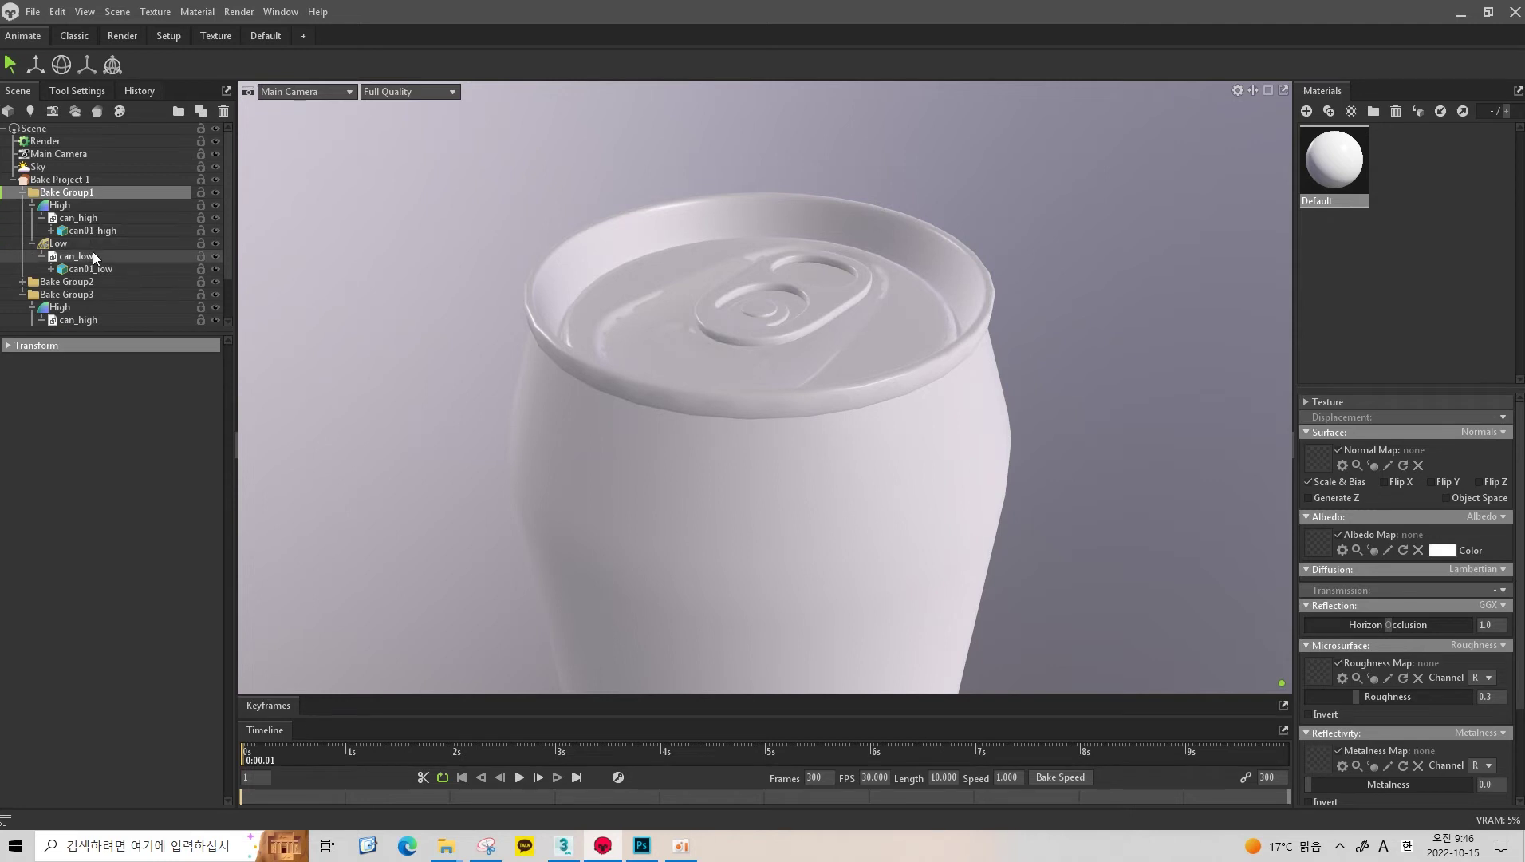
click(93, 256)
click(88, 219)
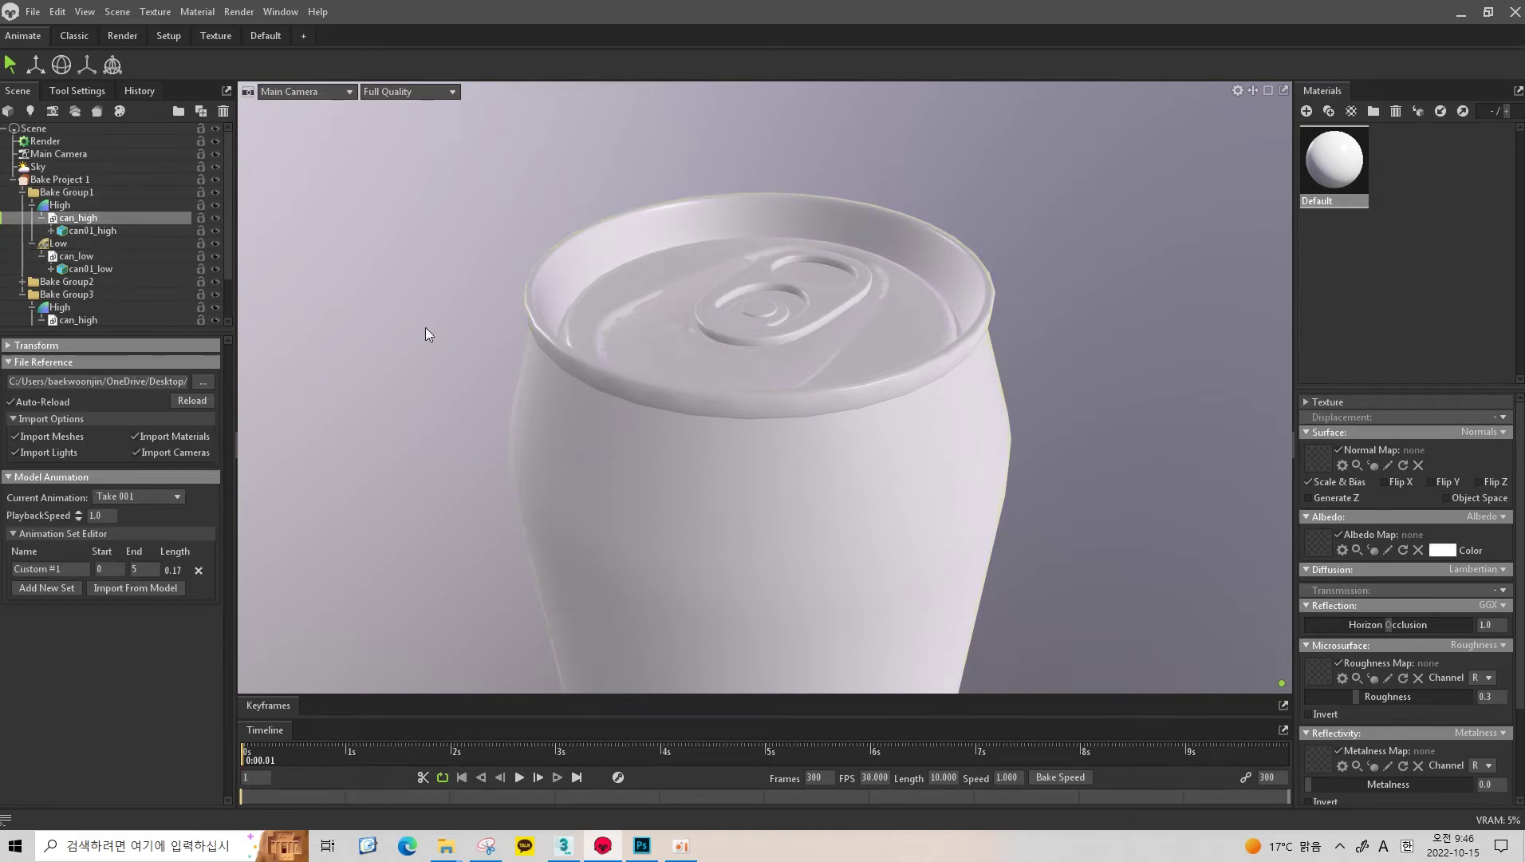
click(68, 194)
click(24, 213)
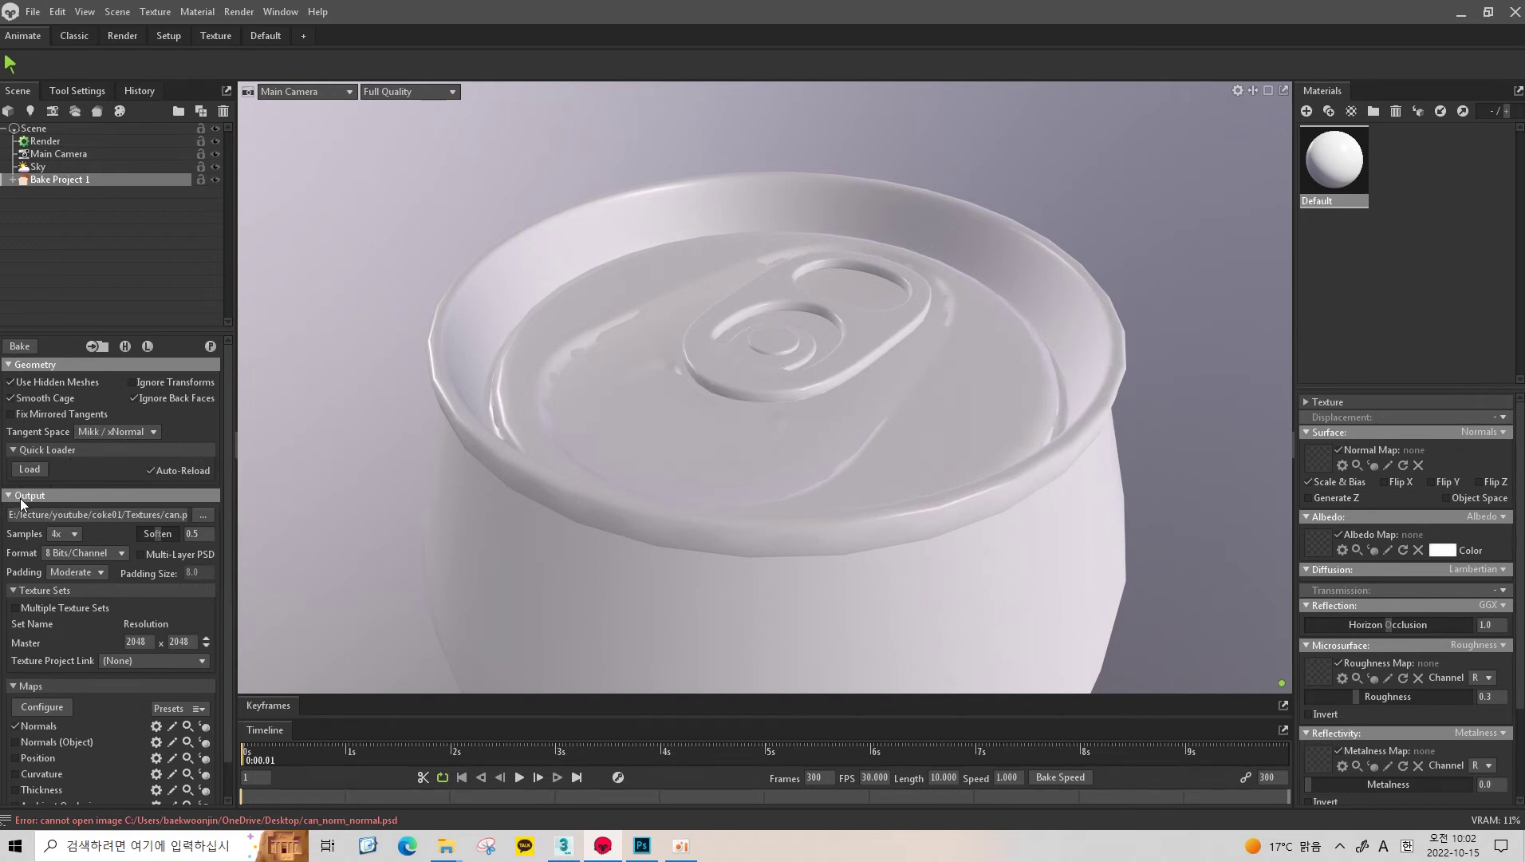
- Set the bake output to 'can' in the Textures folder and bake the normal map
drag(15, 520, 308, 524)
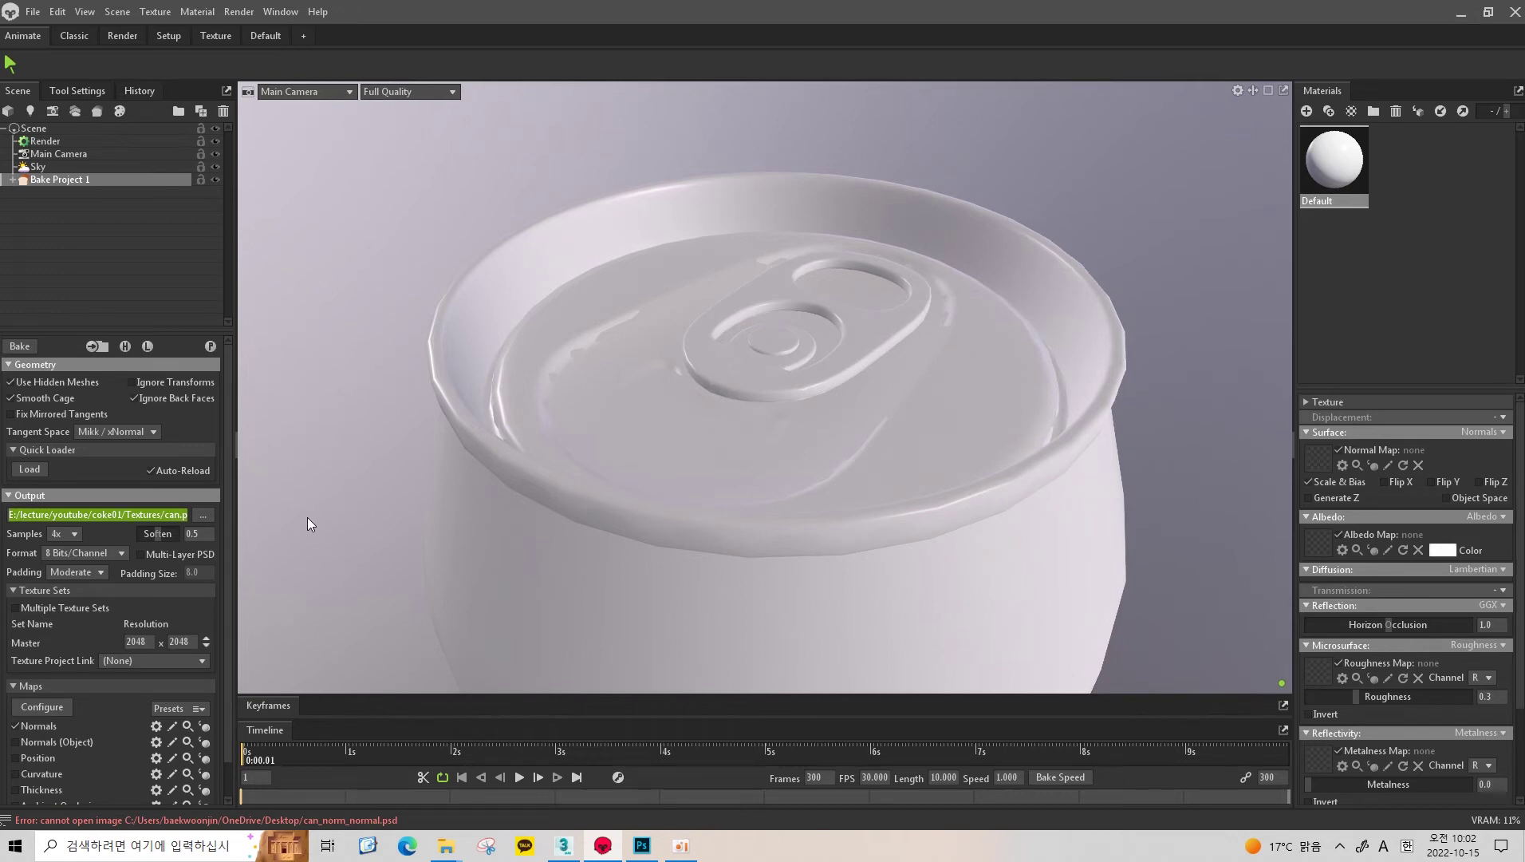
click(203, 520)
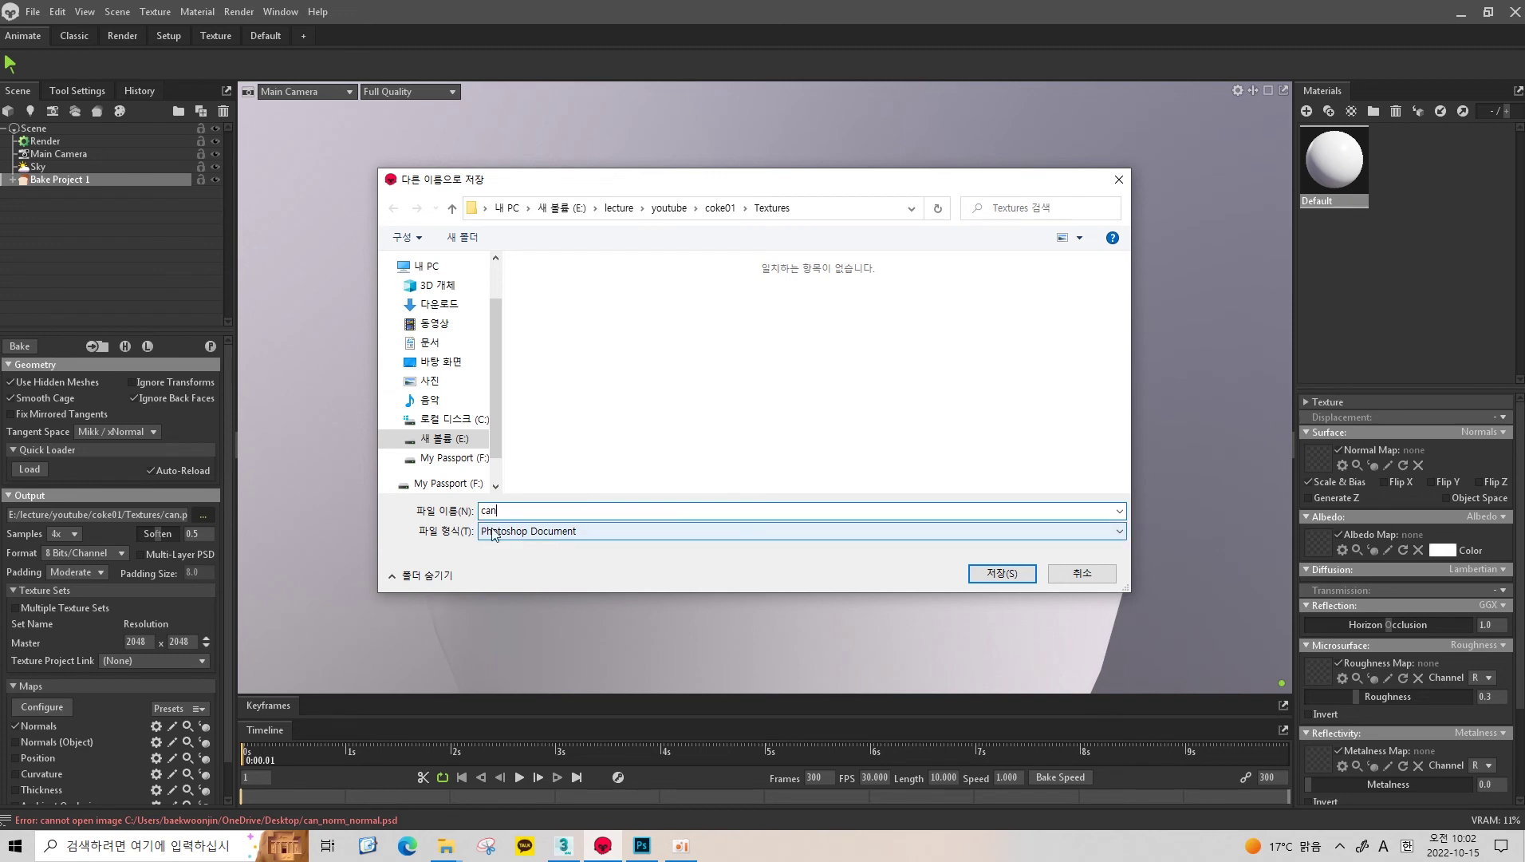
click(998, 573)
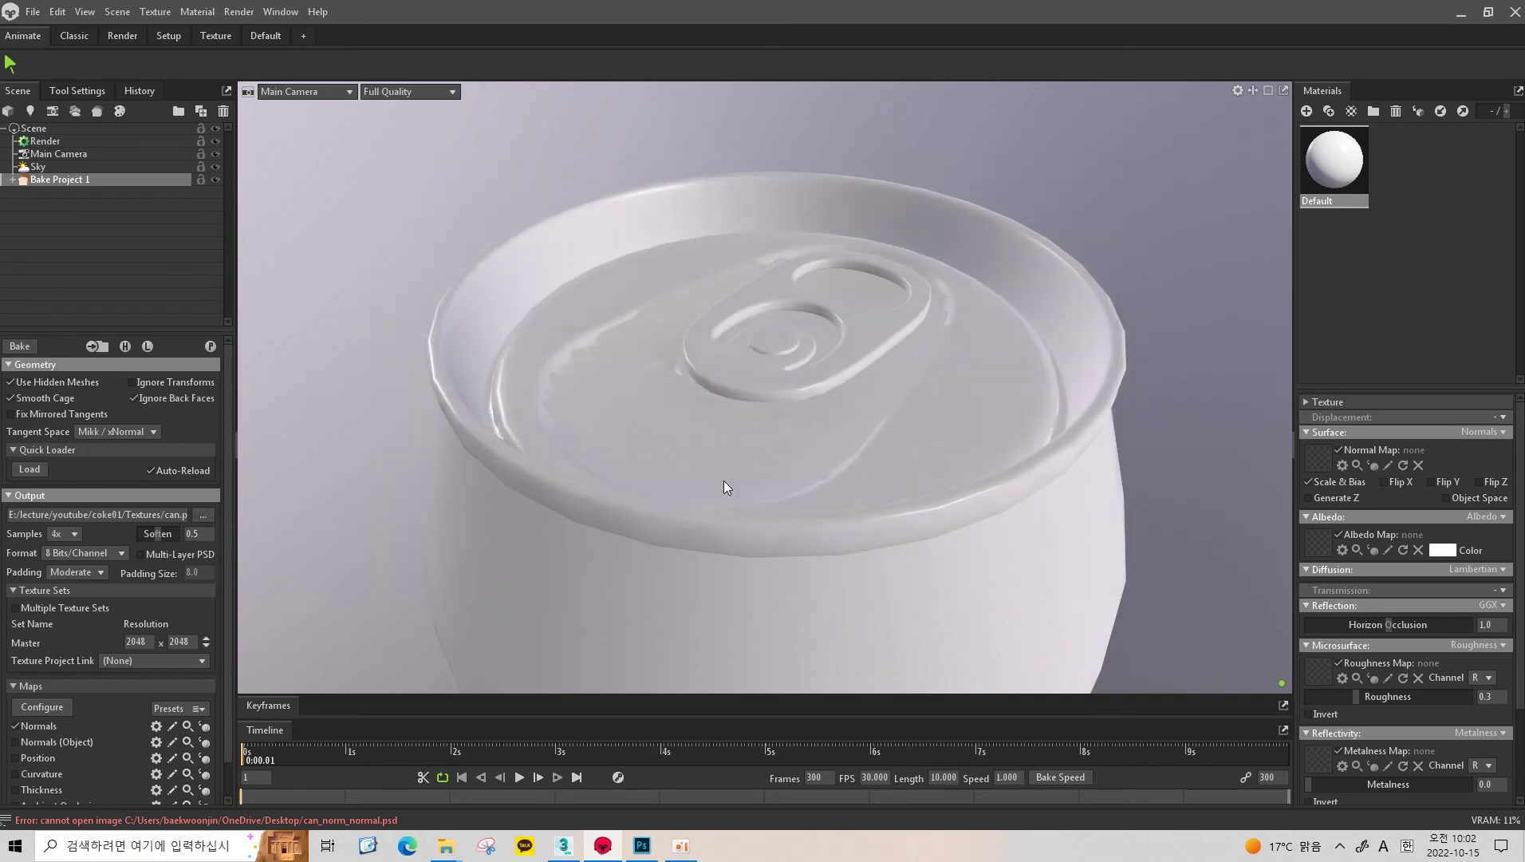
click(24, 349)
- Open the baked can_normal.psd from the Textures folder in Photoshop
click(641, 846)
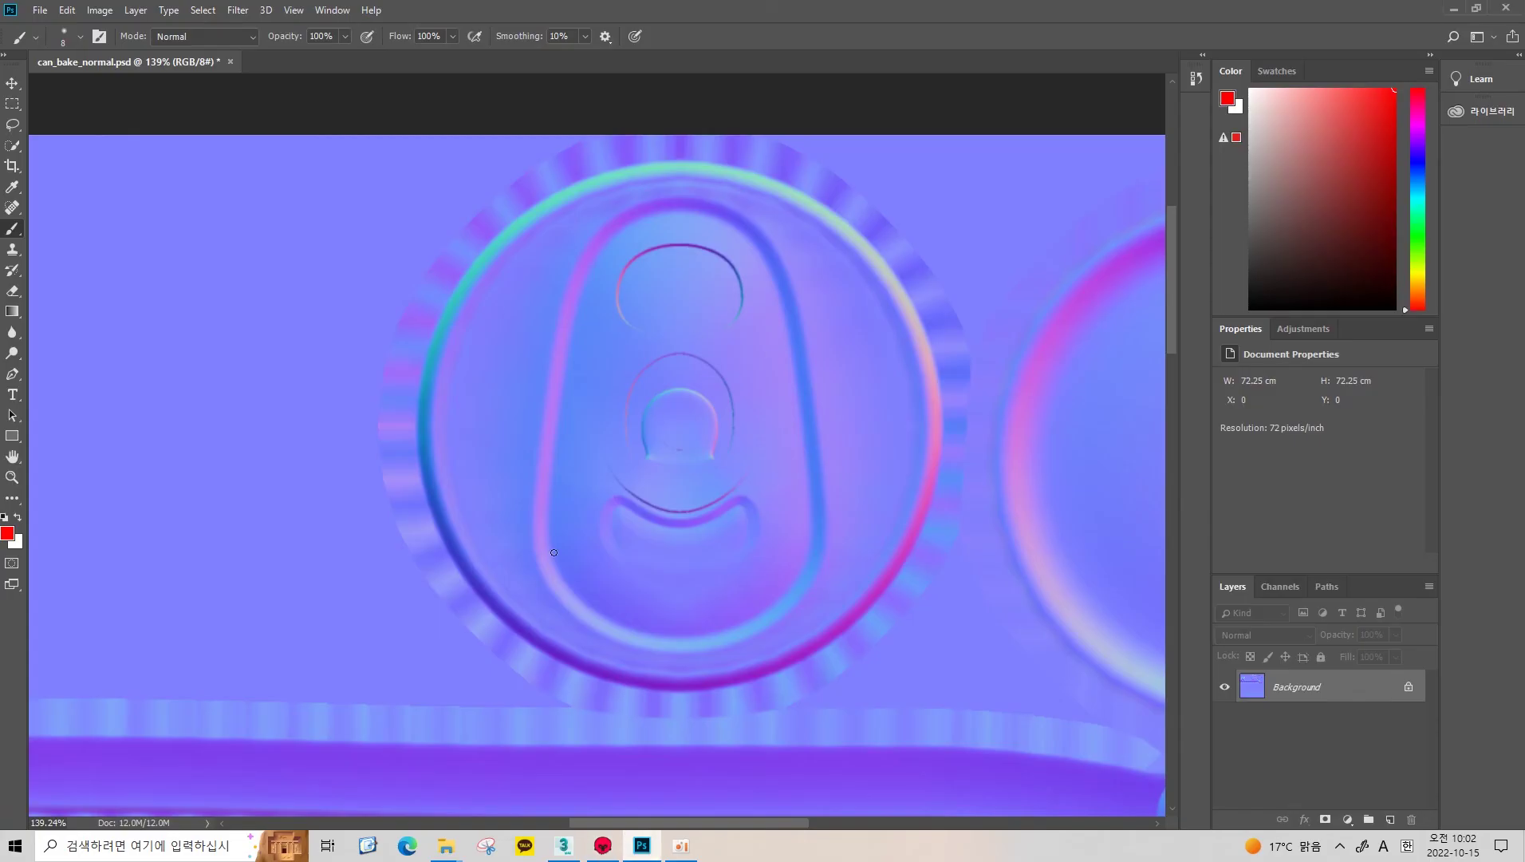
mouse_move(446, 844)
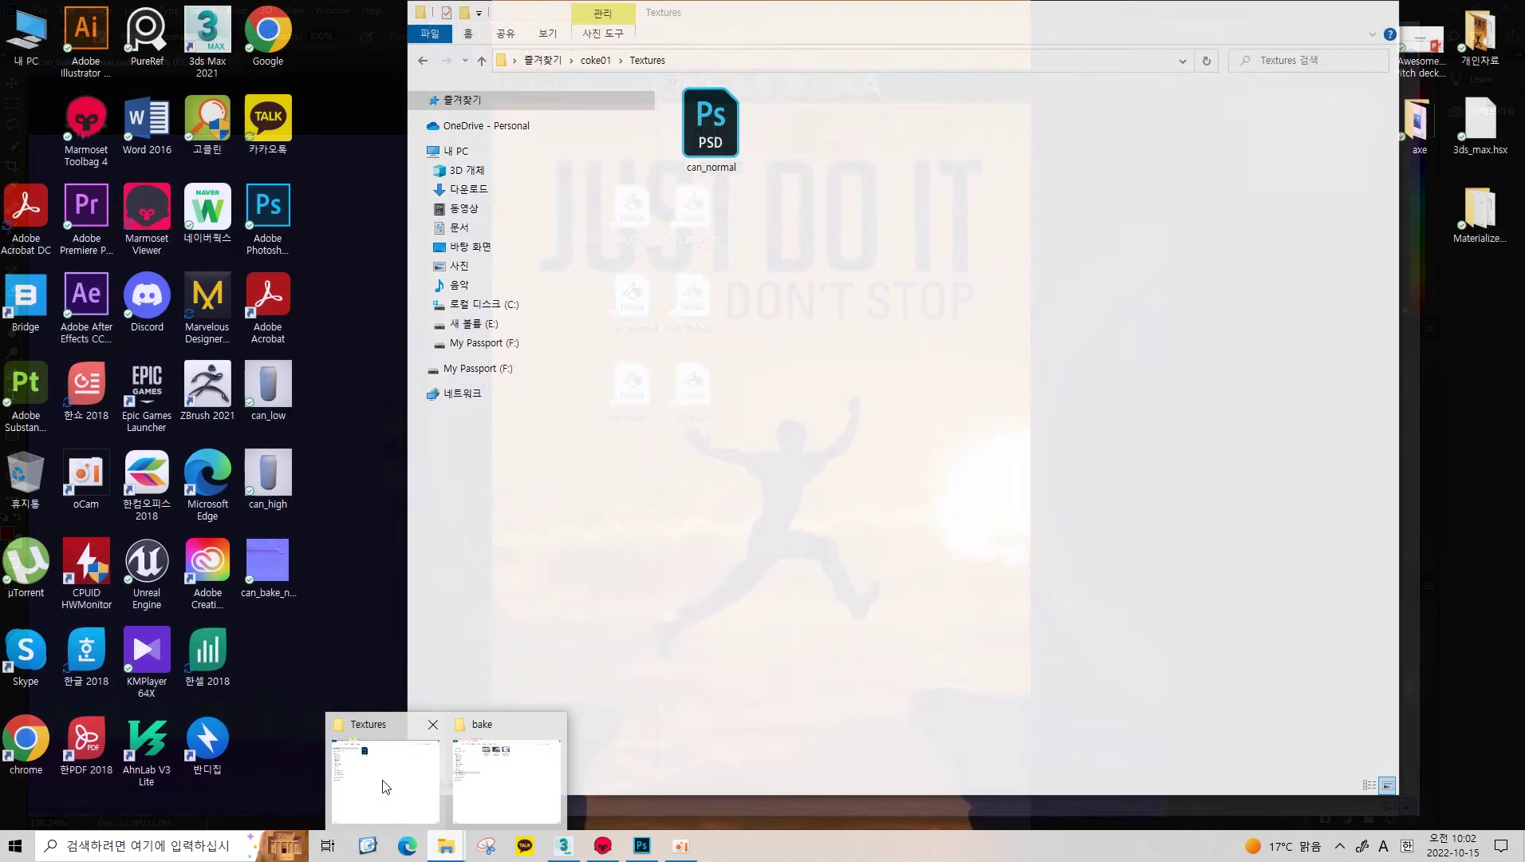
click(471, 798)
double_click(729, 128)
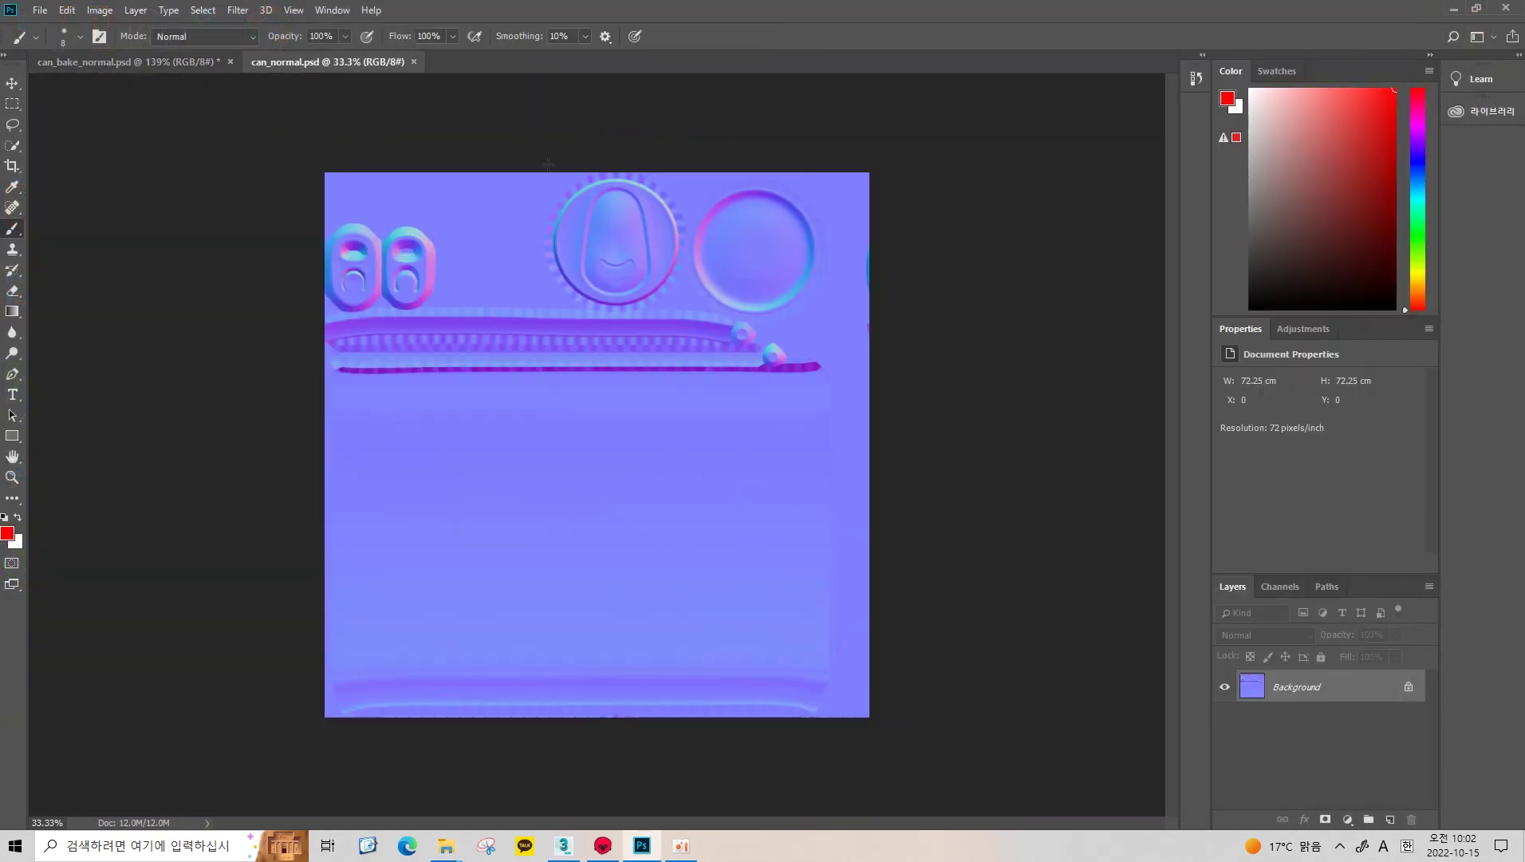
- Flip between can_bake_normal and can_normal to compare the old and new normal maps
alt+scroll(688, 175, up, 5)
alt+scroll(616, 228, down, 2)
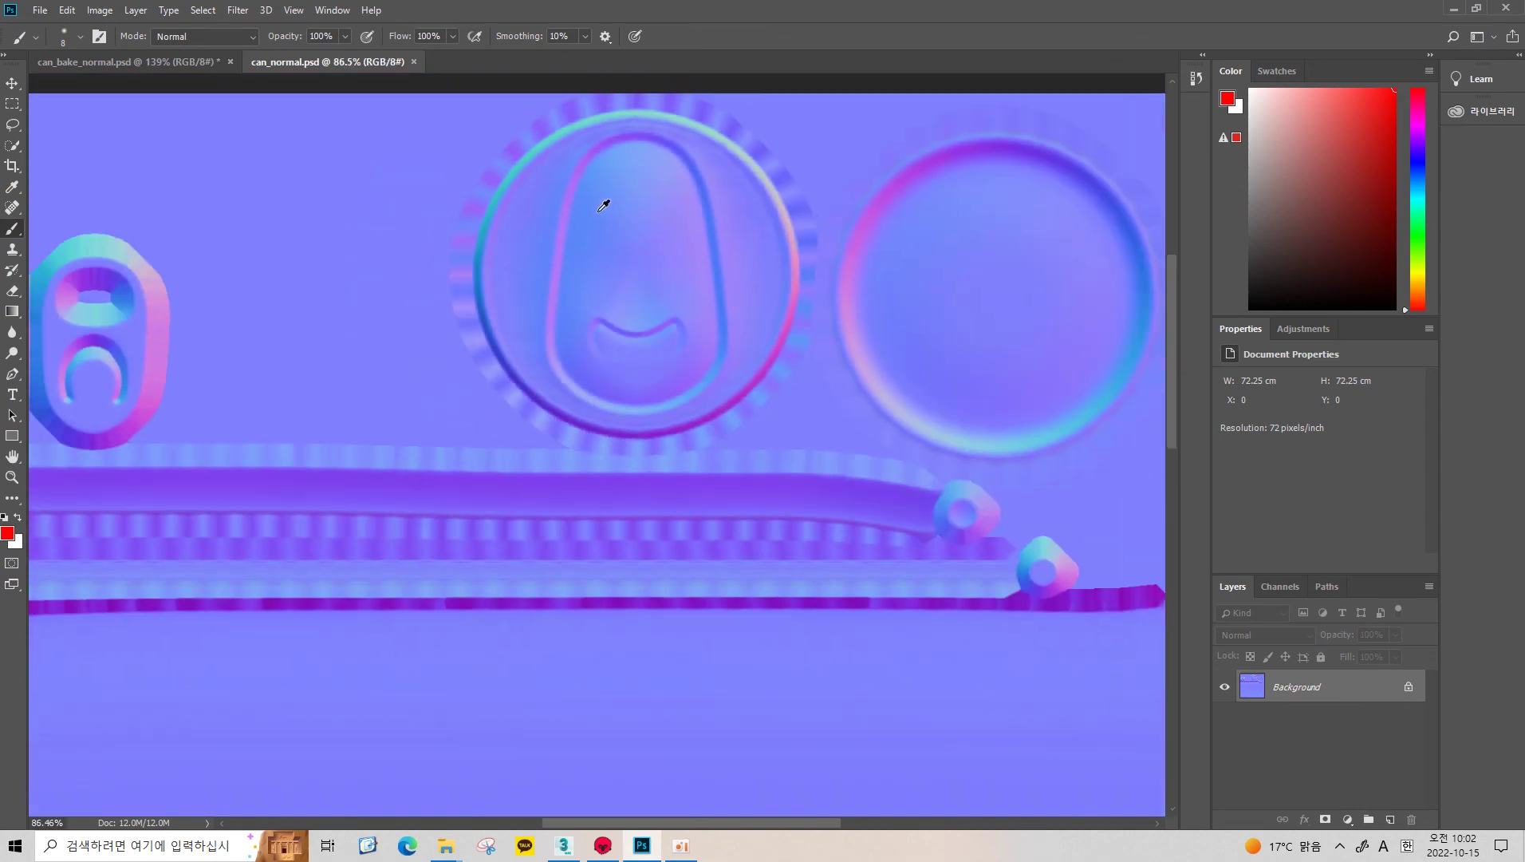
click(202, 61)
click(293, 63)
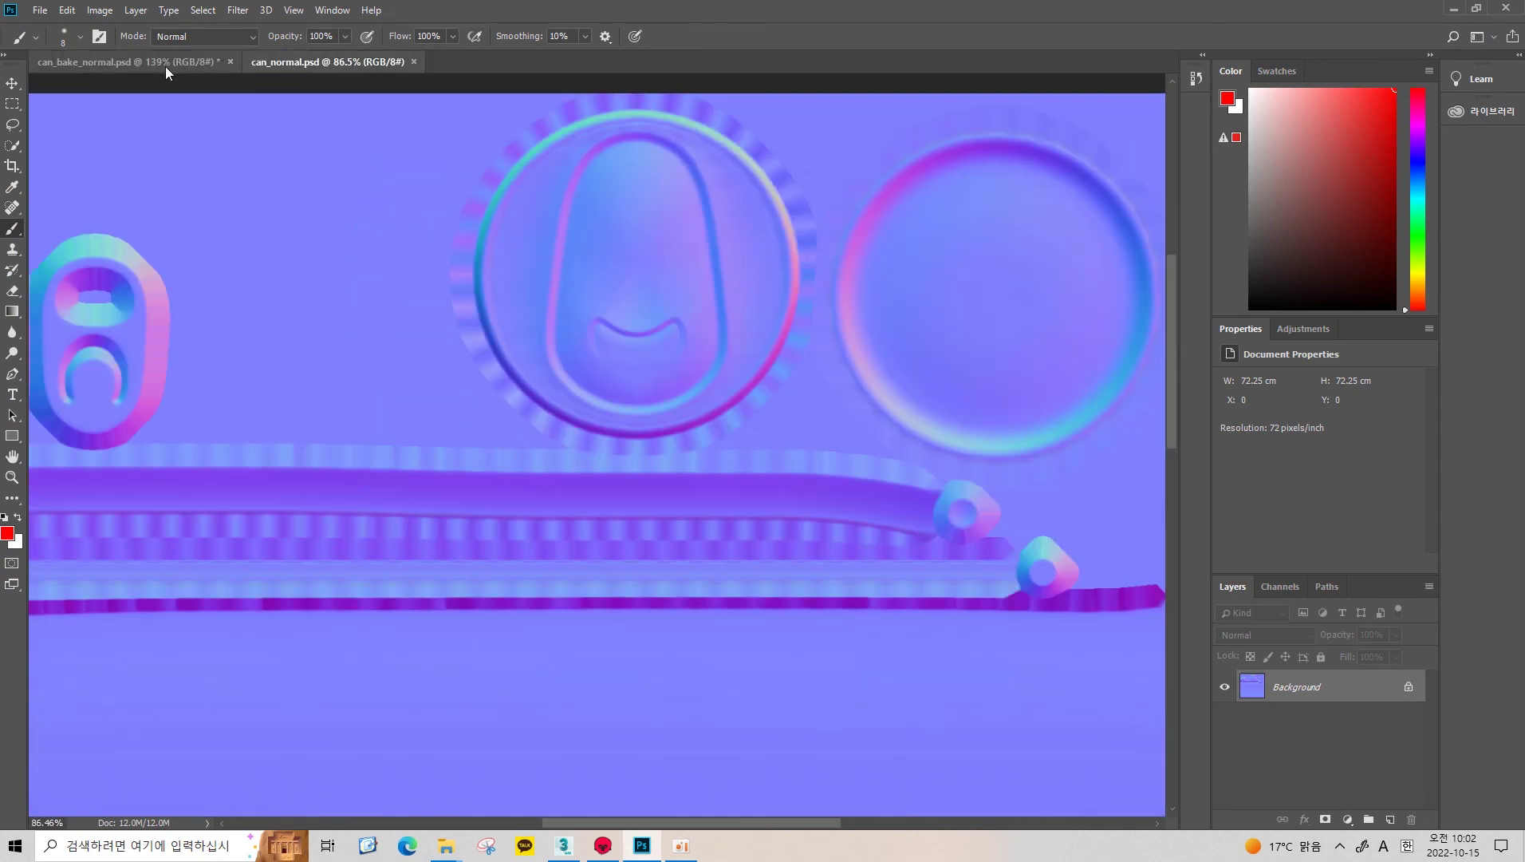
click(166, 64)
click(265, 64)
click(170, 65)
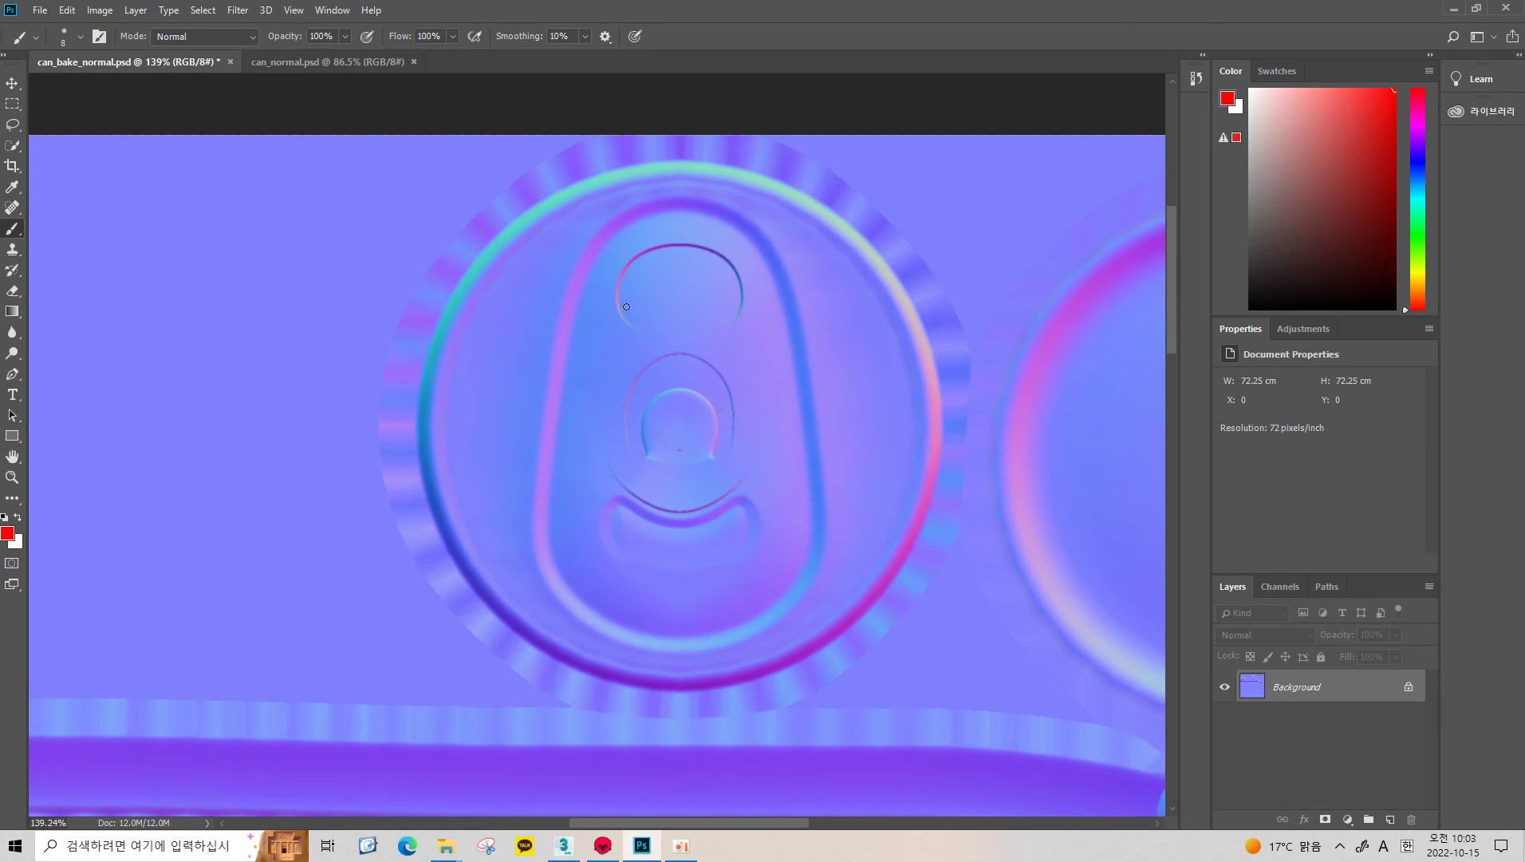
click(319, 62)
- Paint a red arrow and X at the pull tabs on can_normal, rechecking against can_bake_normal
alt+scroll(154, 325, down, 2)
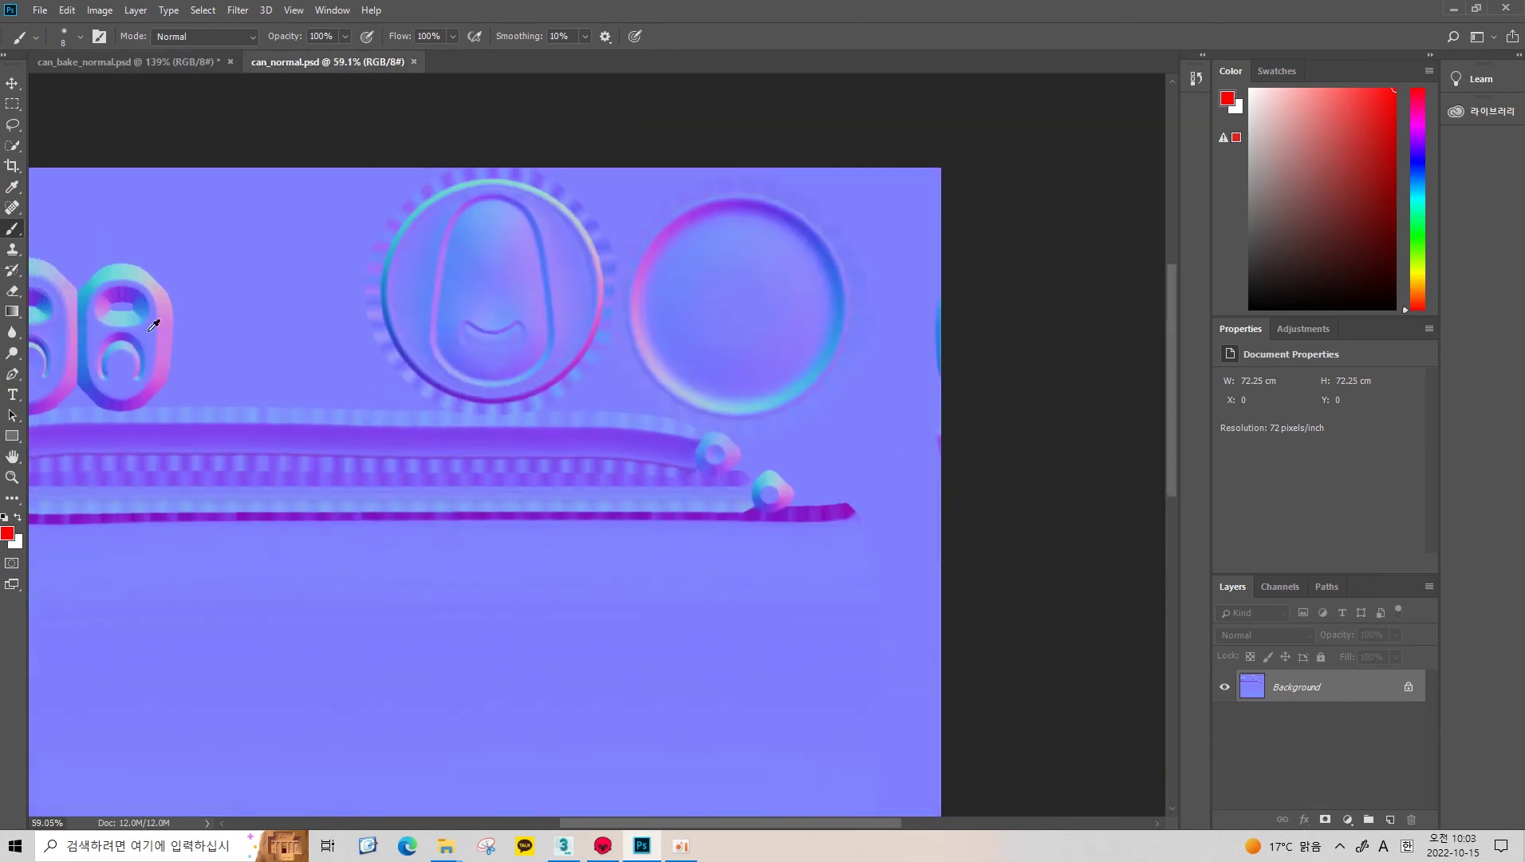
mouse_move(211, 253)
mouse_down()
mouse_move(206, 307)
mouse_move(239, 277)
mouse_up()
mouse_move(313, 221)
mouse_down()
mouse_move(283, 275)
mouse_move(459, 351)
mouse_up()
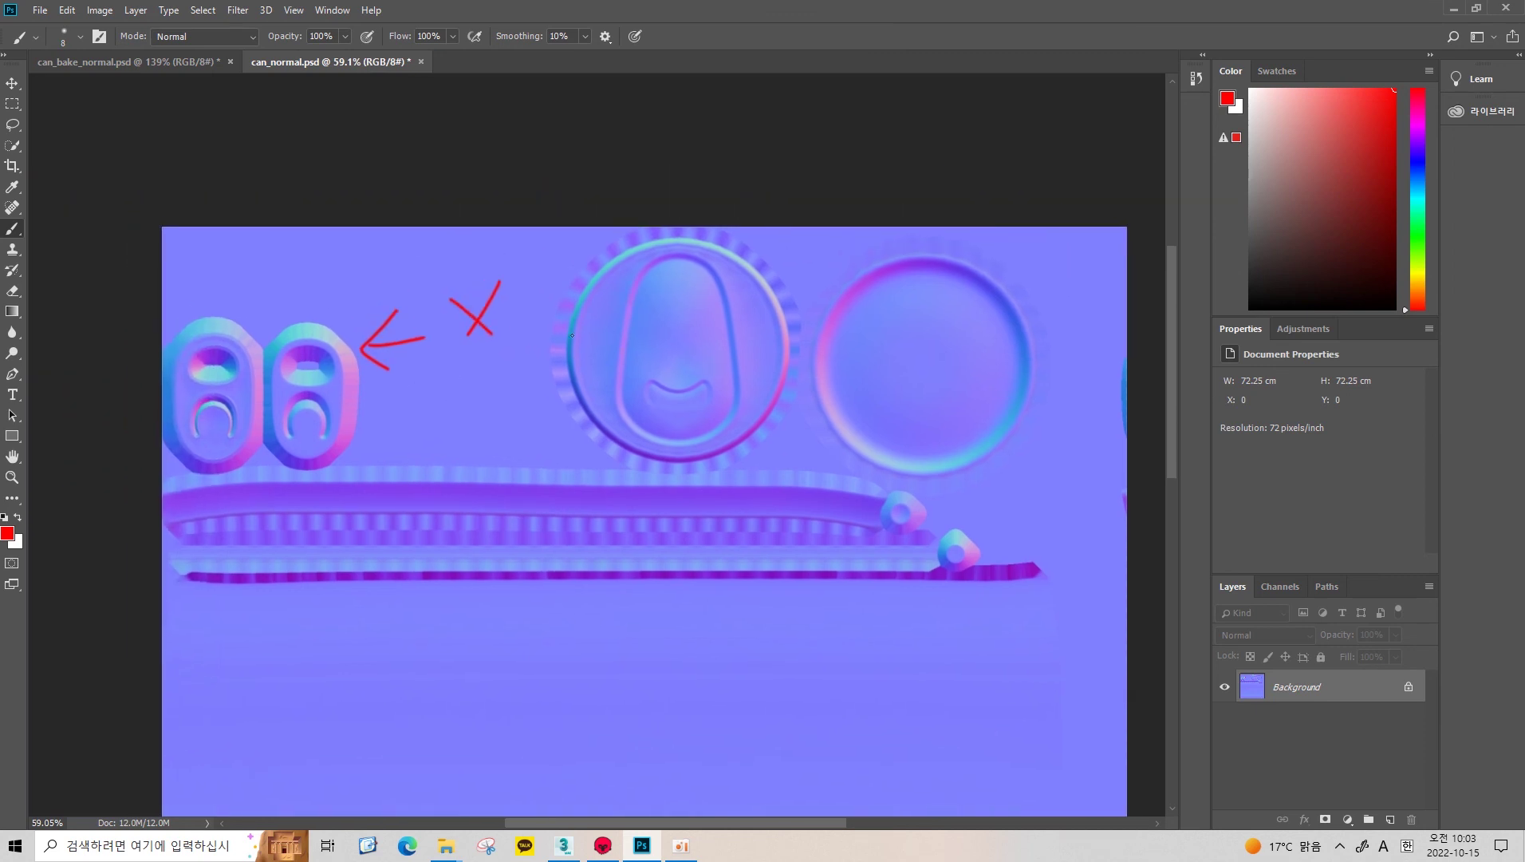
click(183, 64)
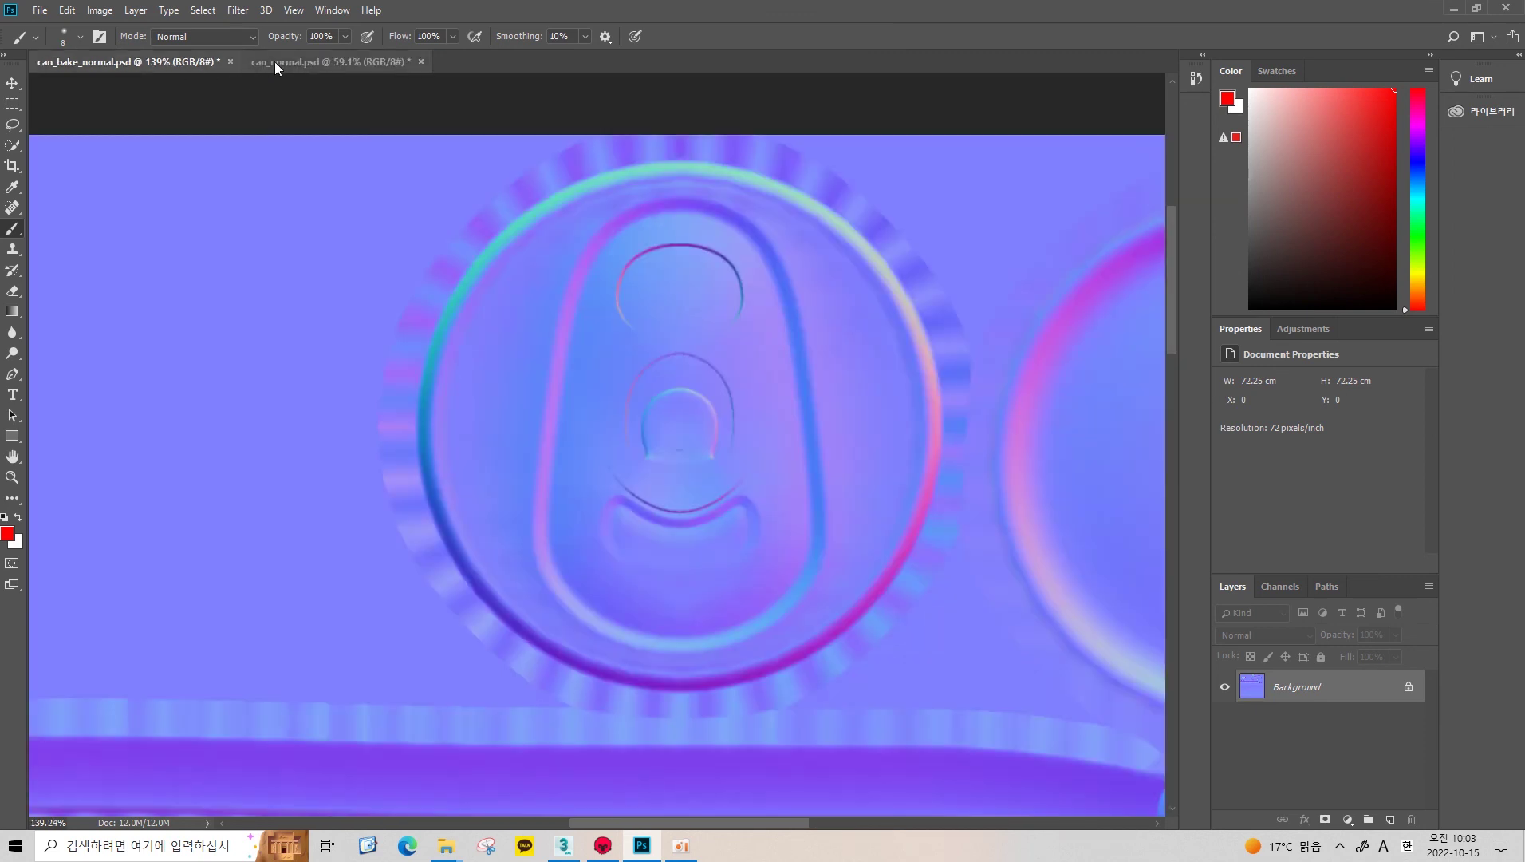
click(335, 63)
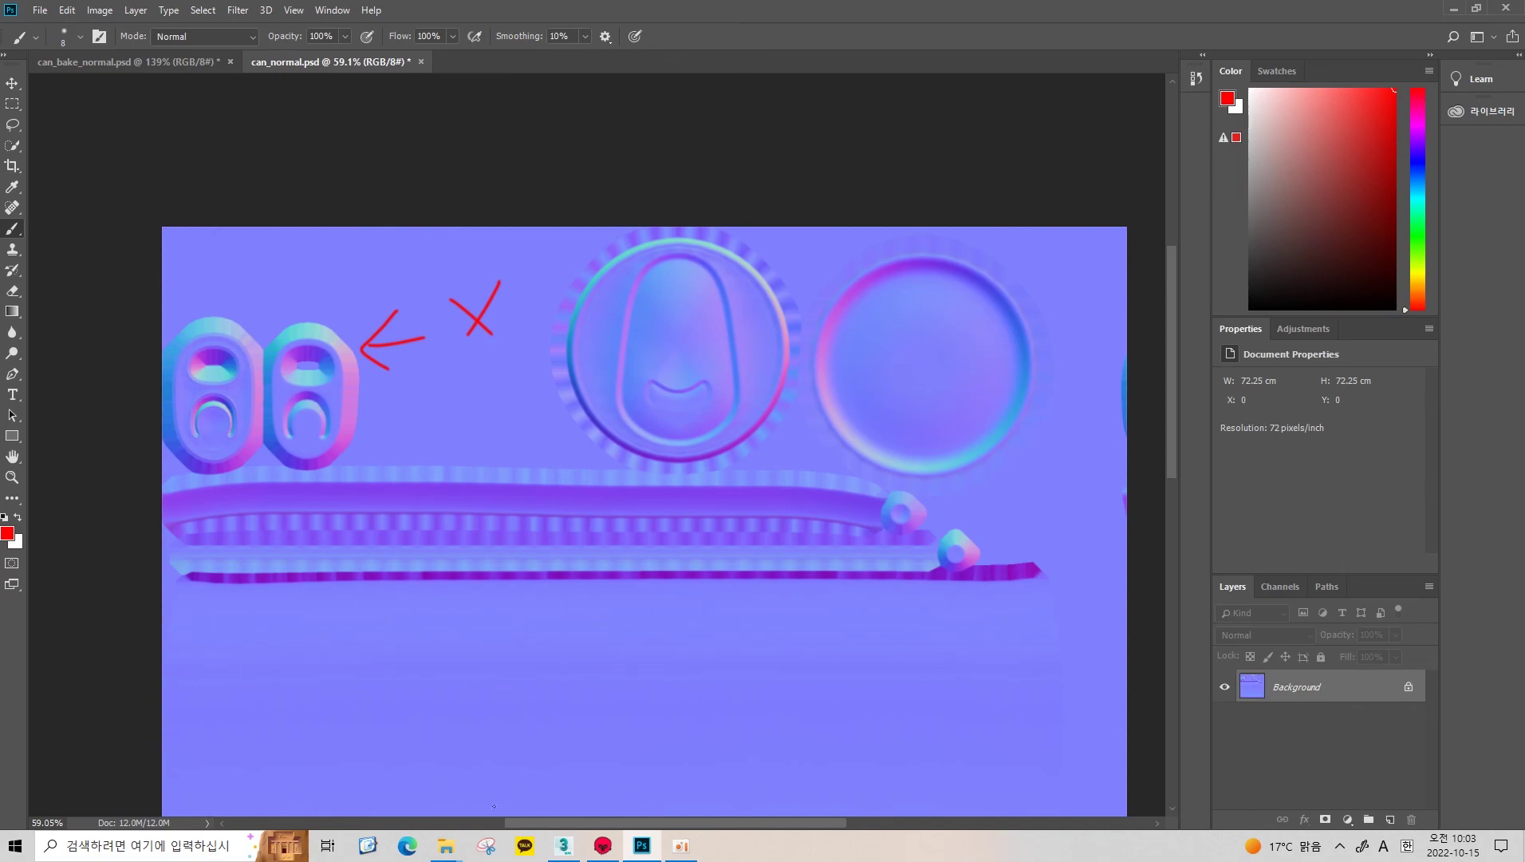